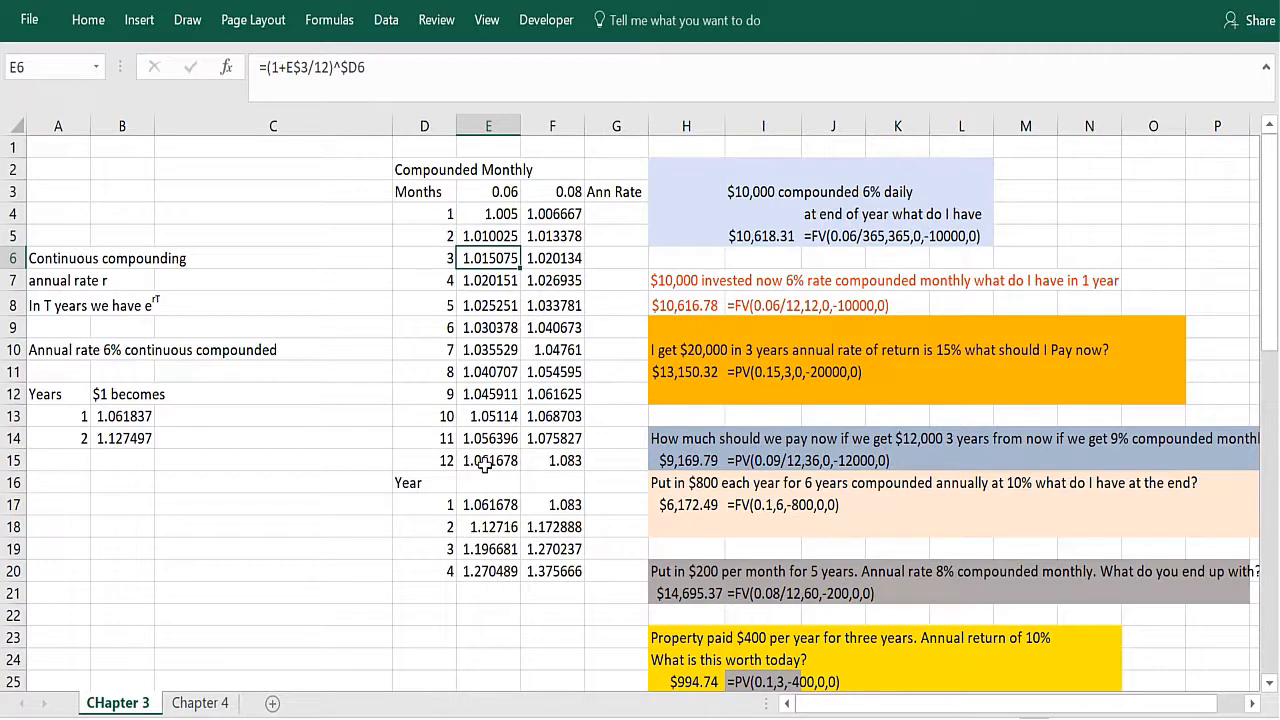
Step: Examine the monthly compounding growth formulas in the 6% and 8% columns, including the month 12 and month 1 cells
click(485, 464)
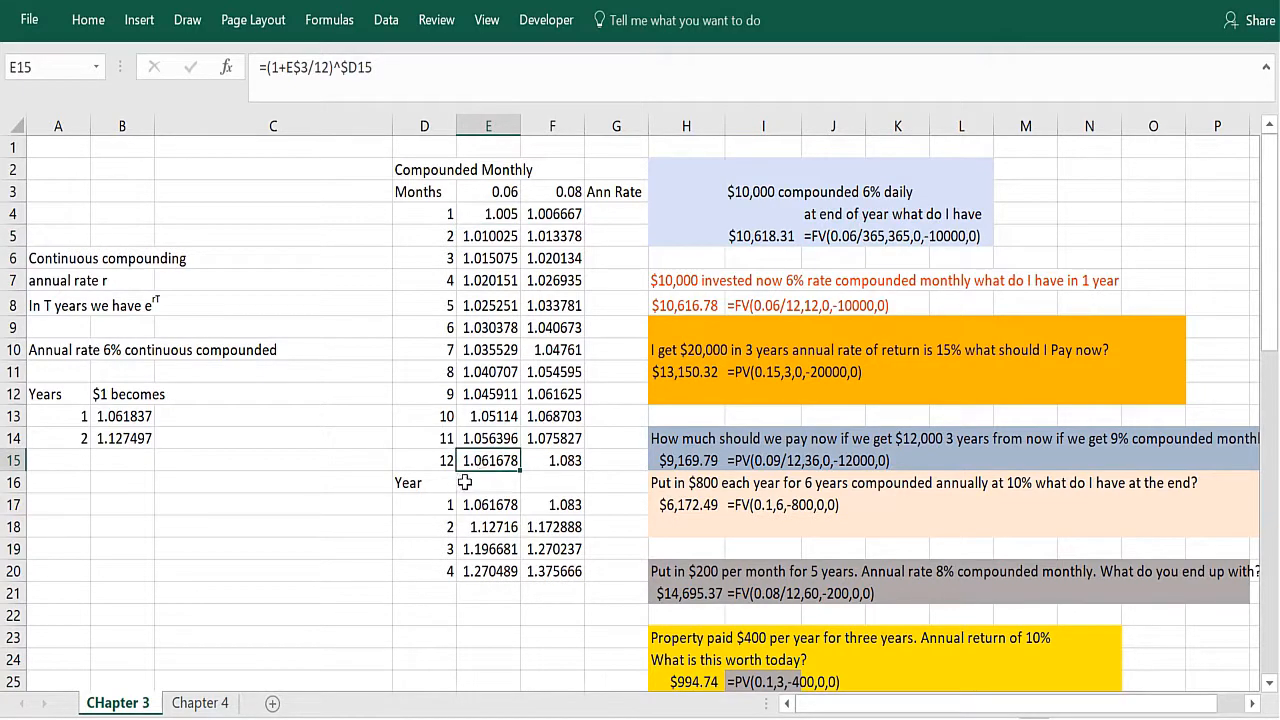
click(551, 218)
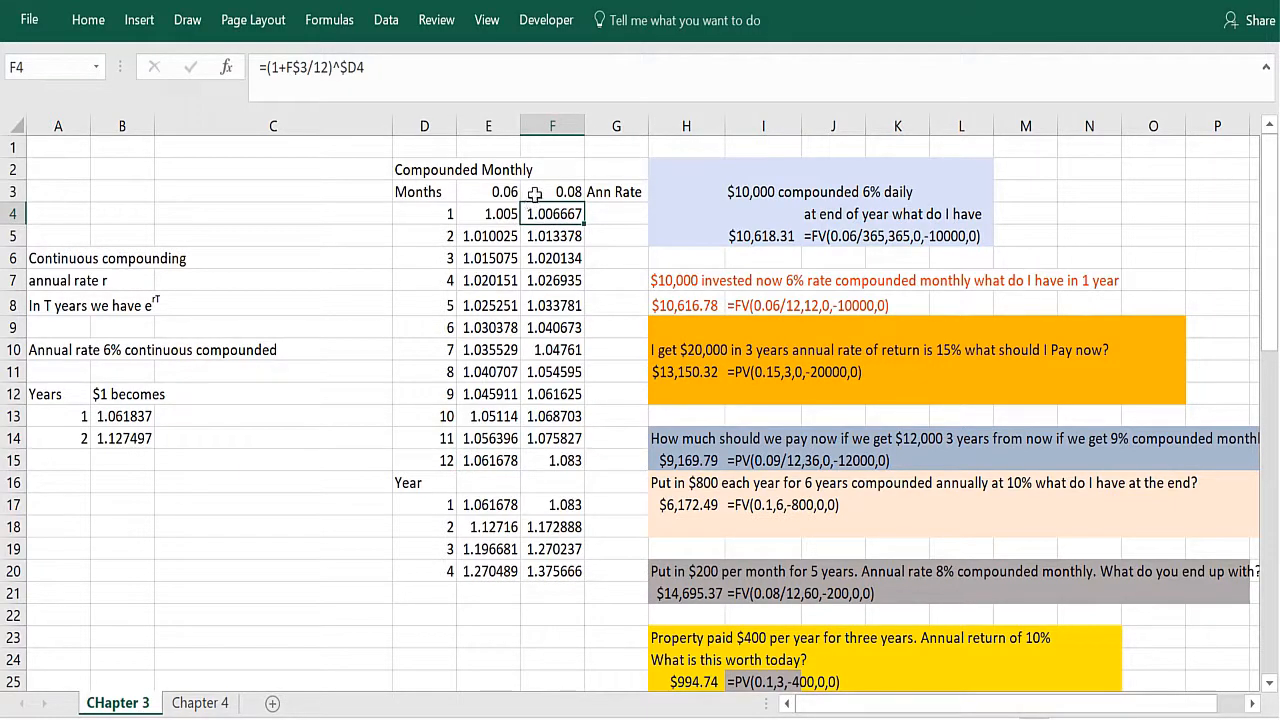
click(553, 236)
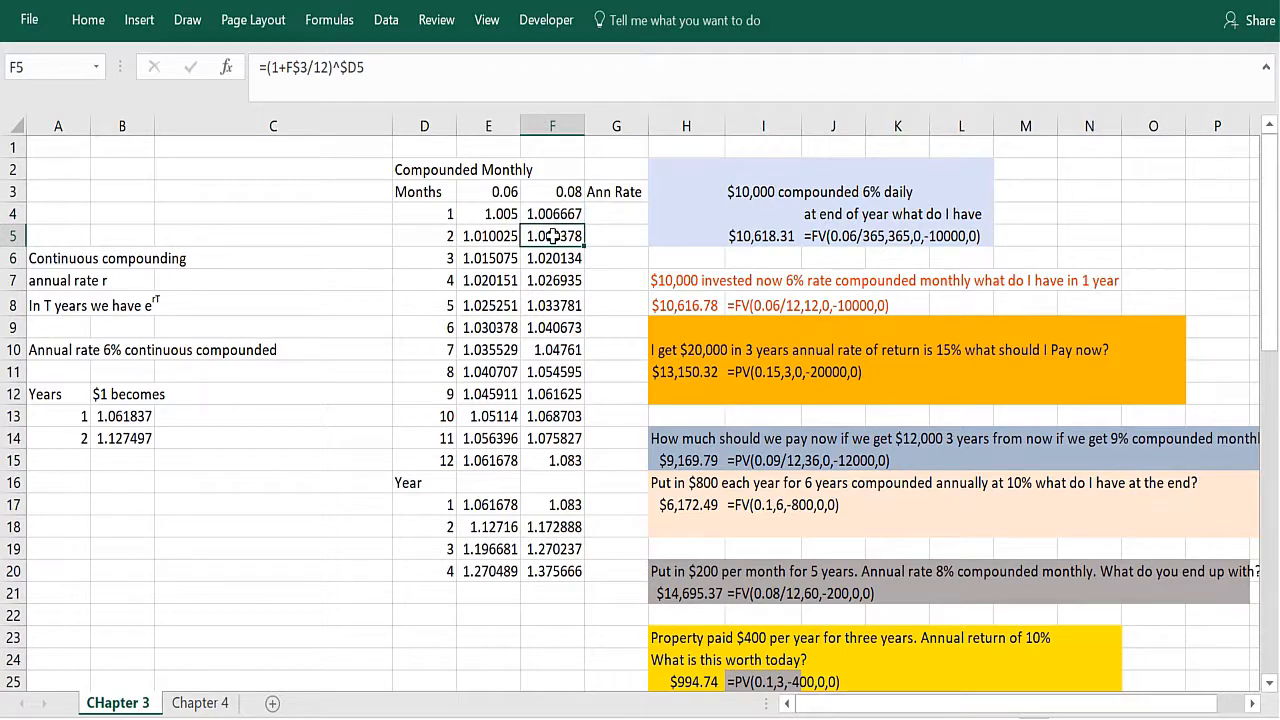
click(551, 431)
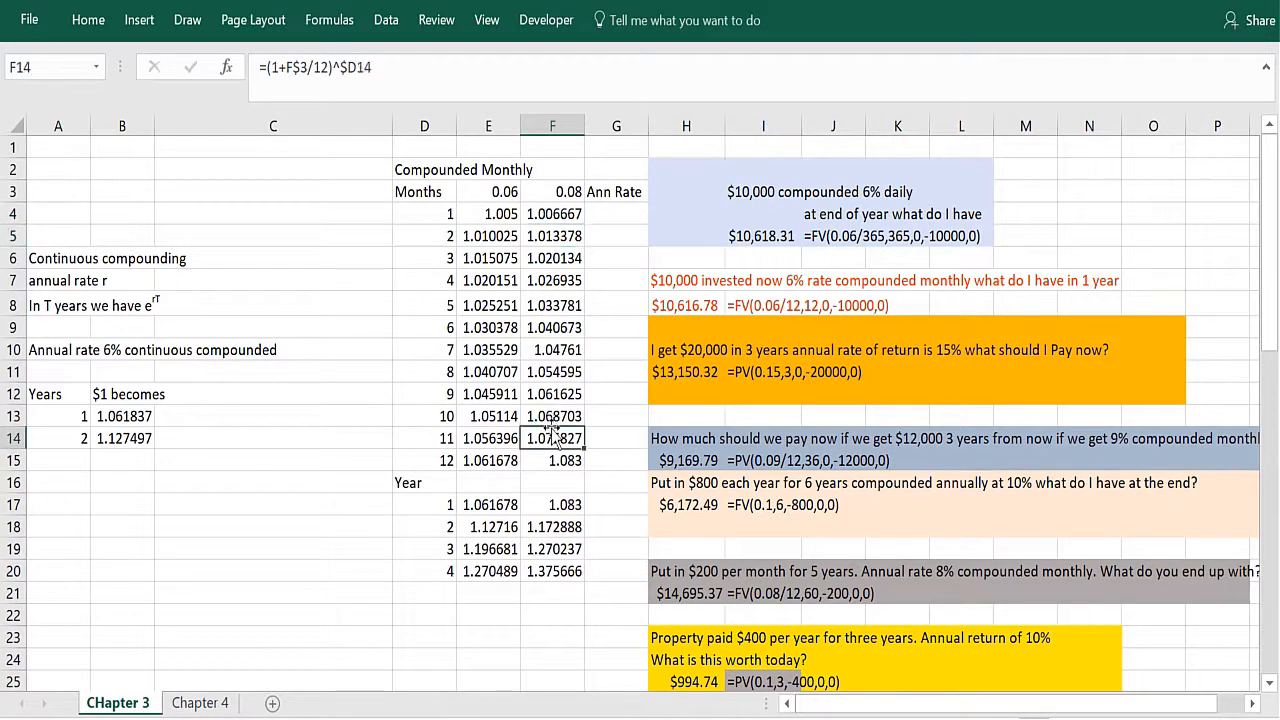
click(691, 233)
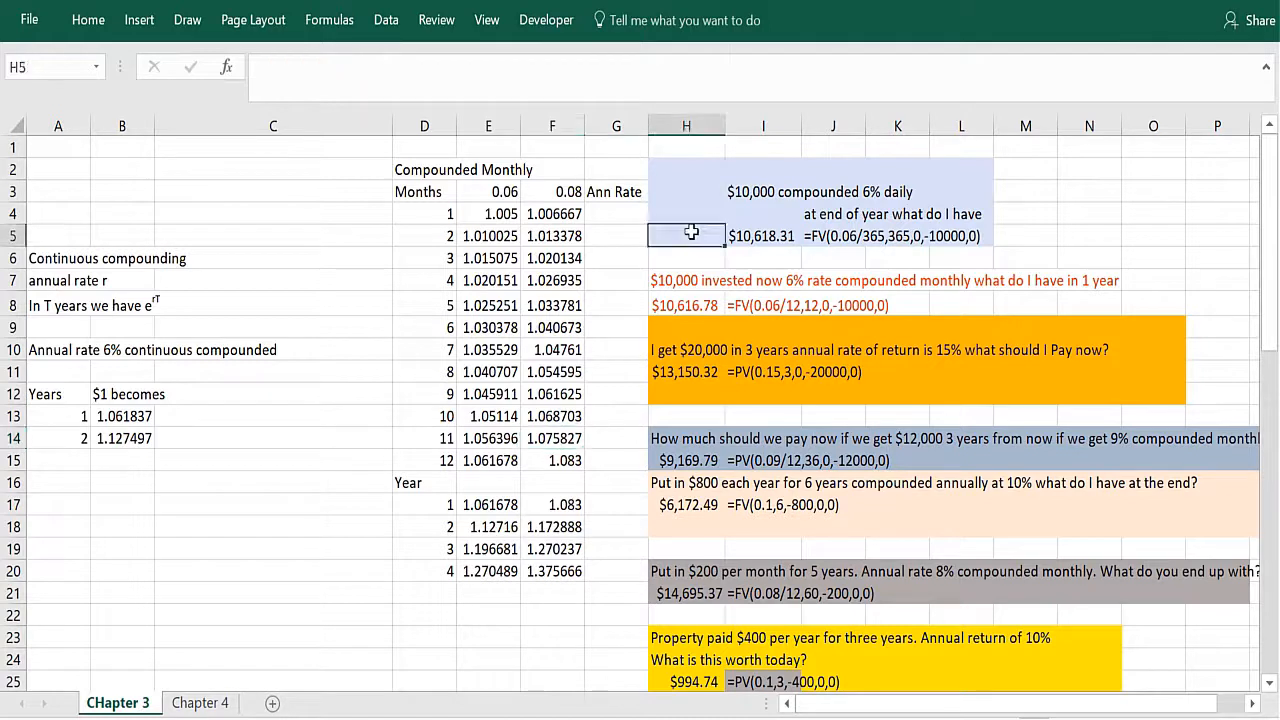
click(750, 193)
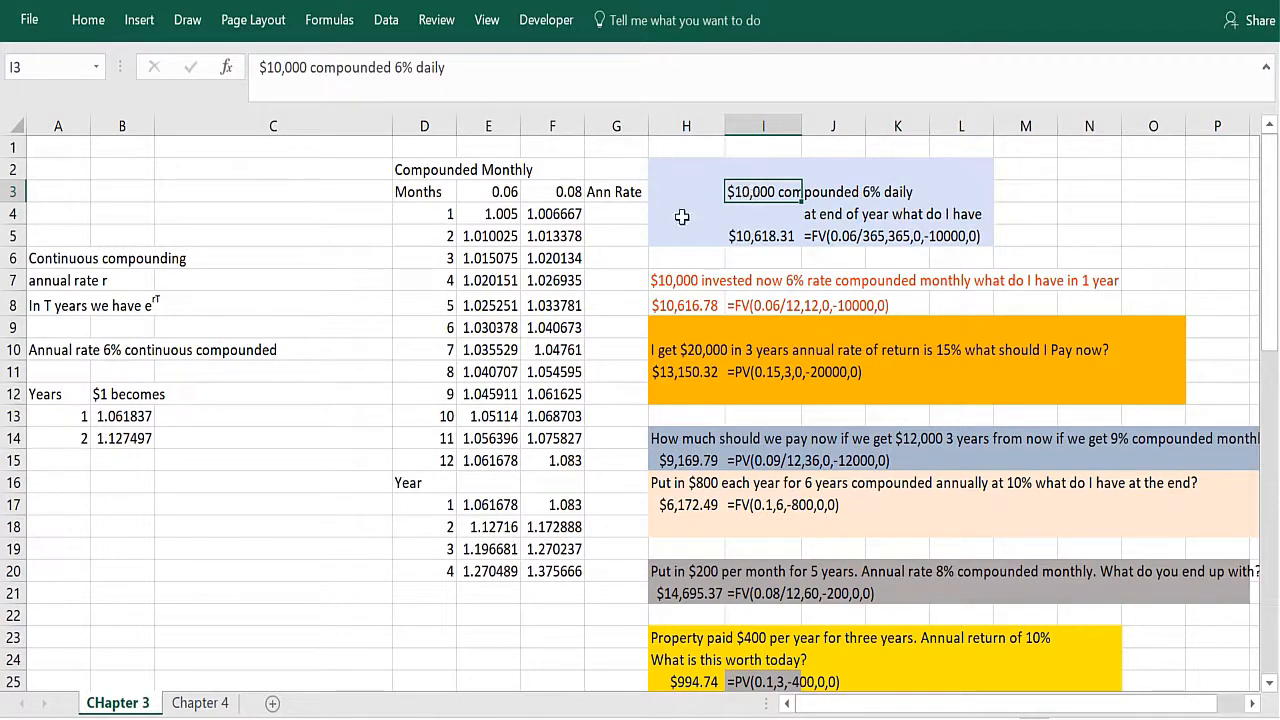
click(226, 67)
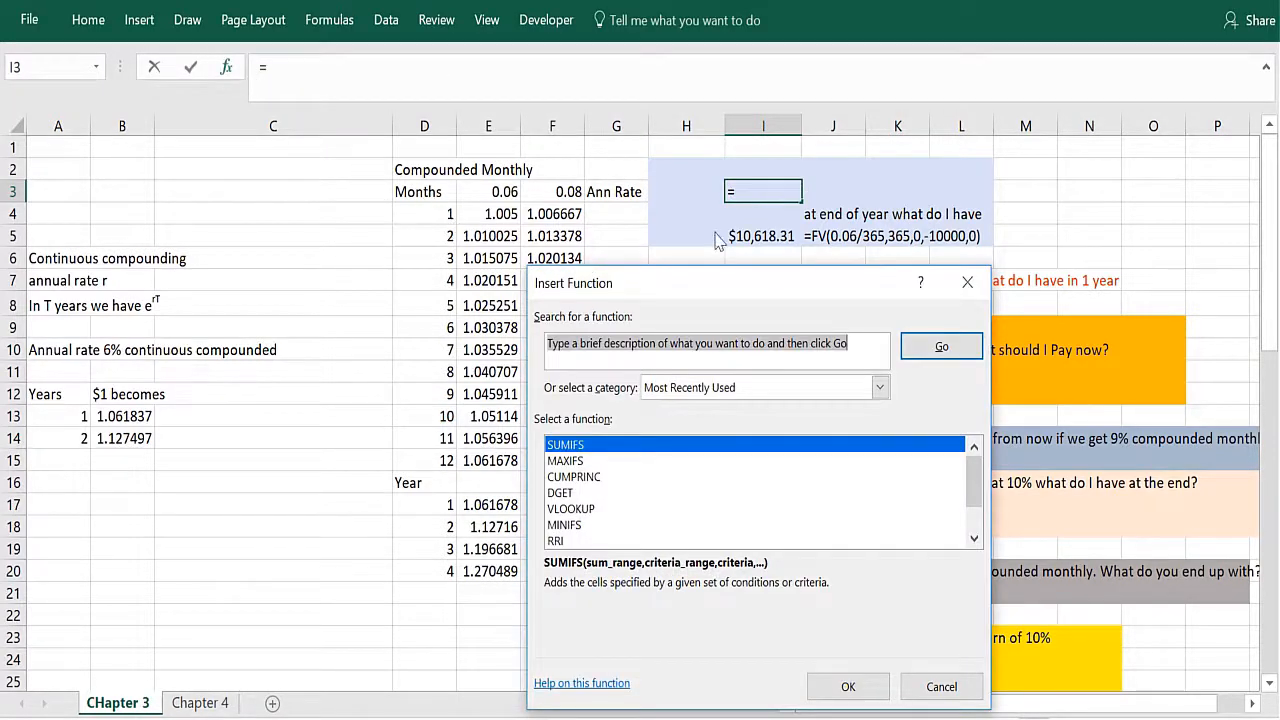
key(Escape)
Step: Inspect the Rate and Pmt arguments of the FV function in I5 for $10,000 compounded daily at 6%
click(748, 228)
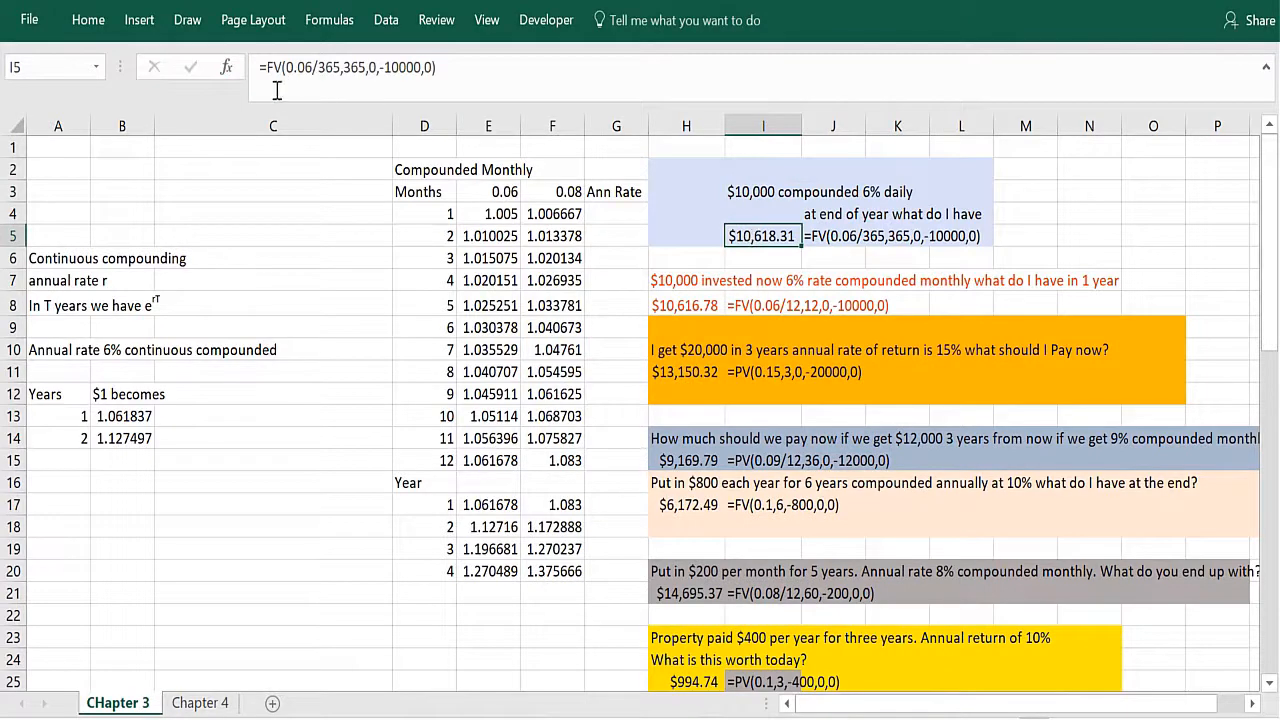
click(227, 70)
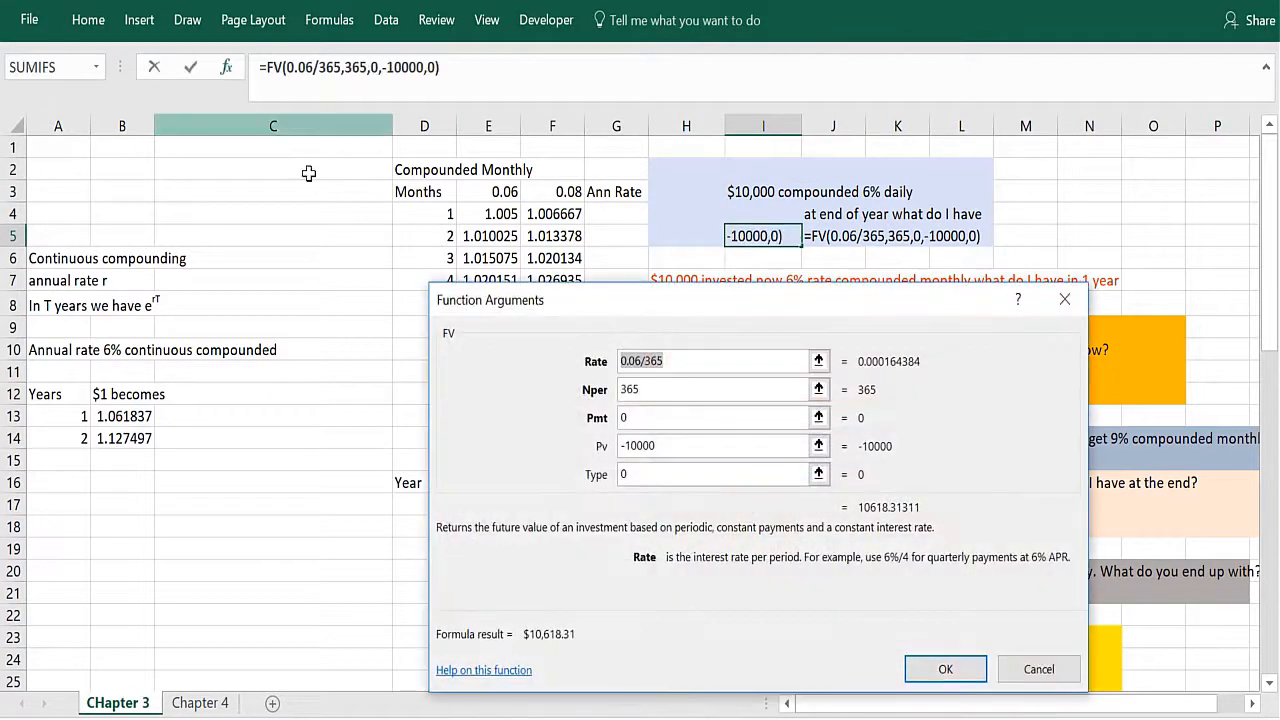
click(677, 355)
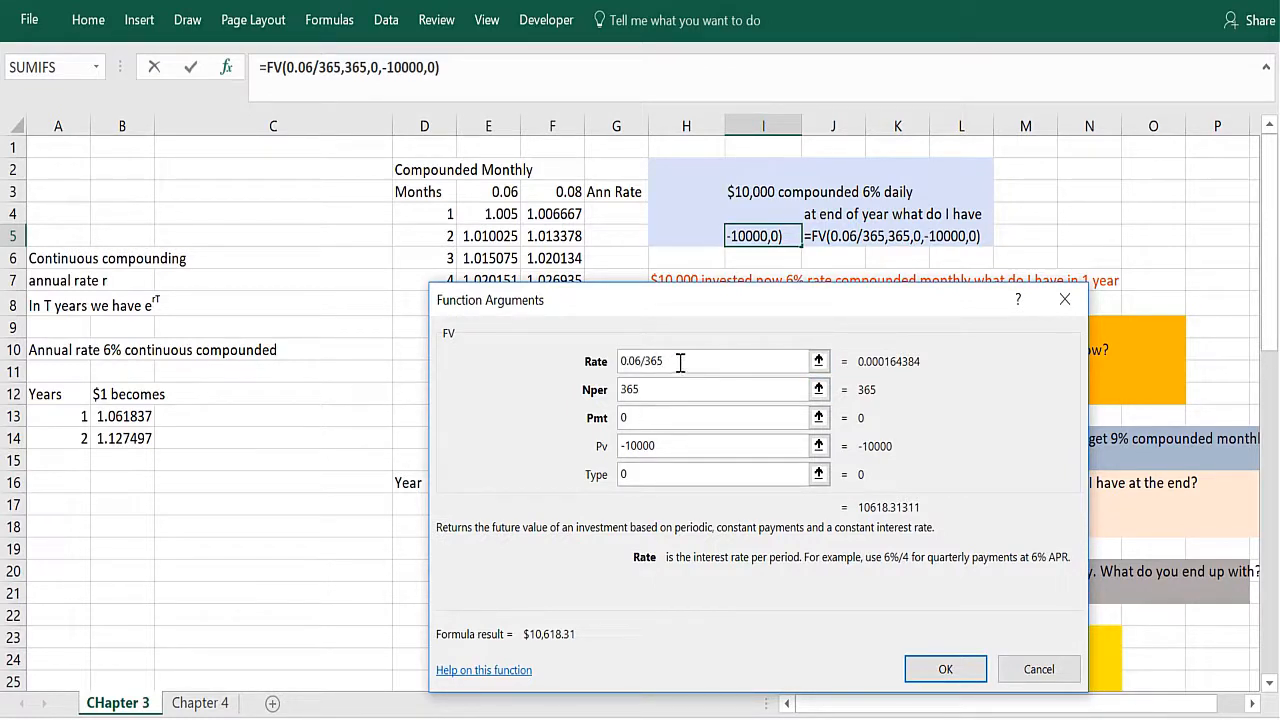
click(681, 418)
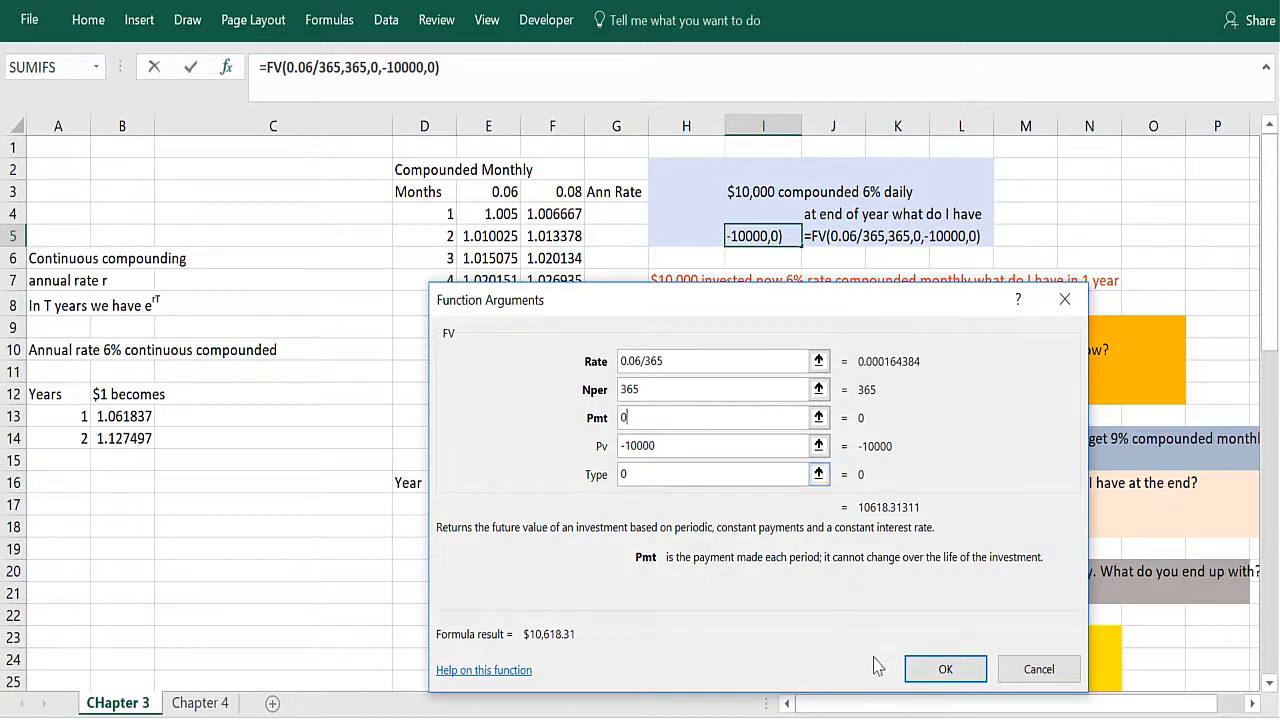
click(940, 672)
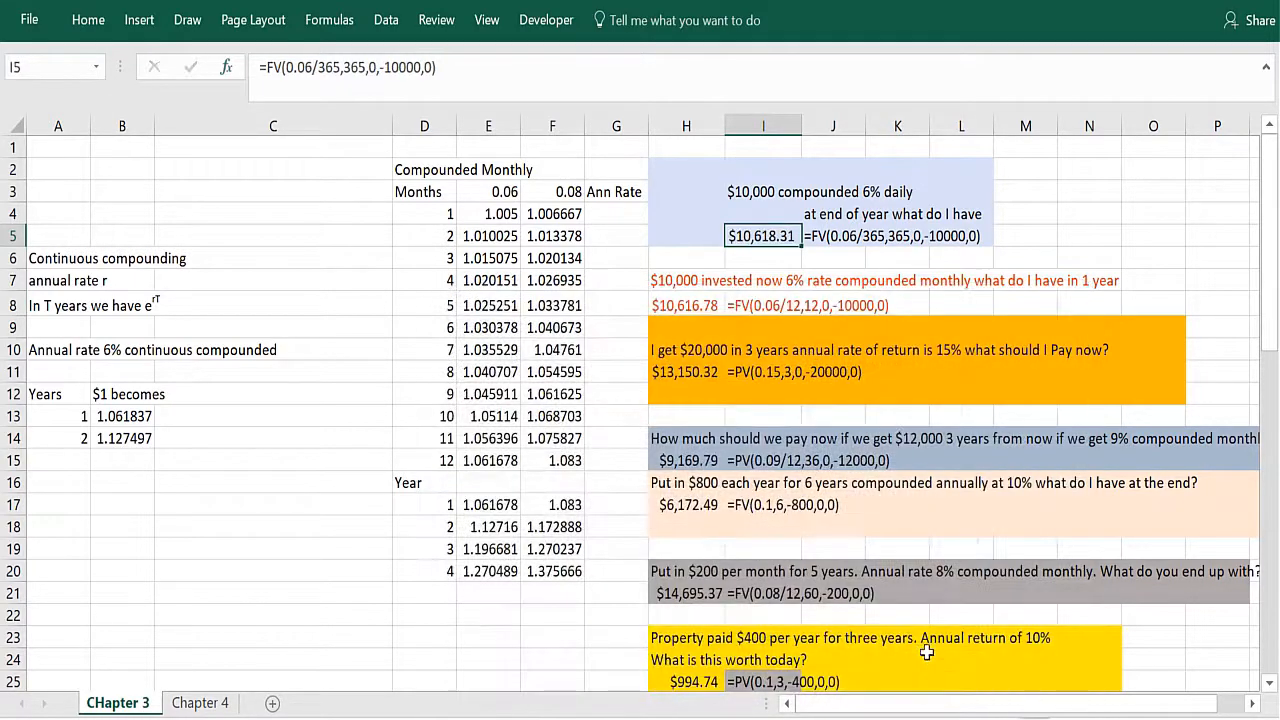
Step: Compare the 12-month growth factor at 6% with the FV formula in H8 for $10,000 compounded monthly
click(467, 462)
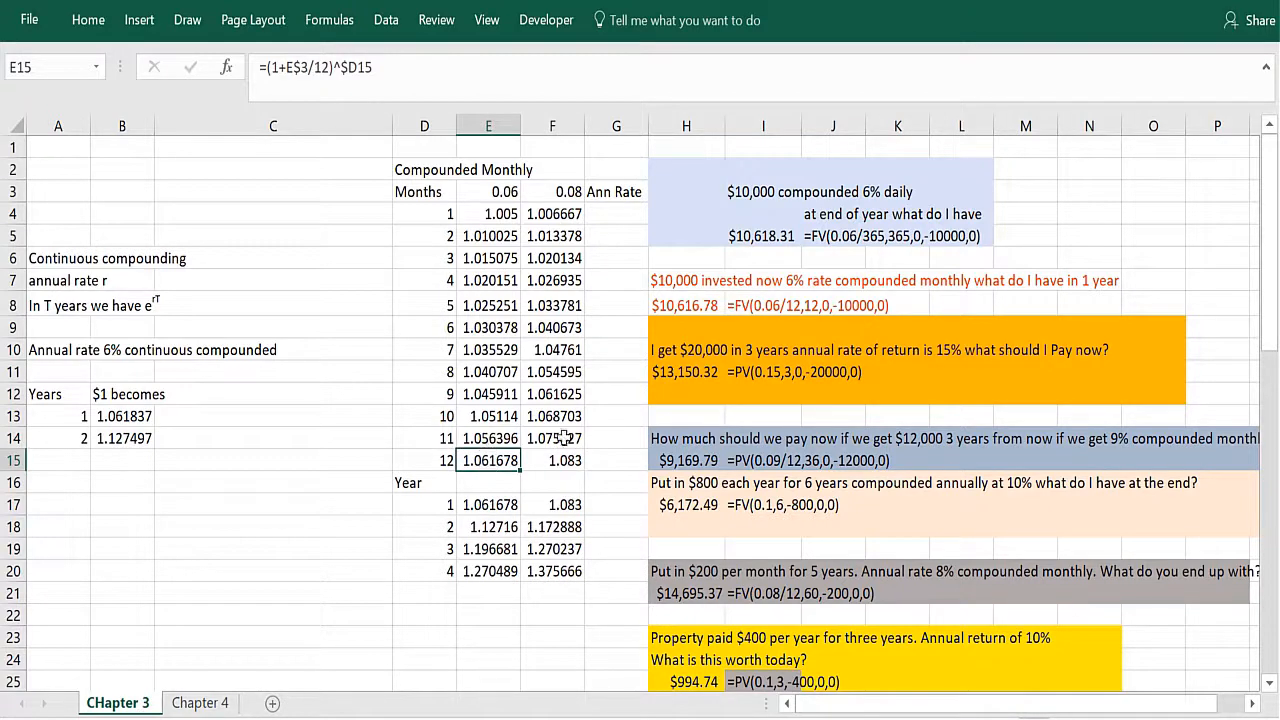
click(752, 260)
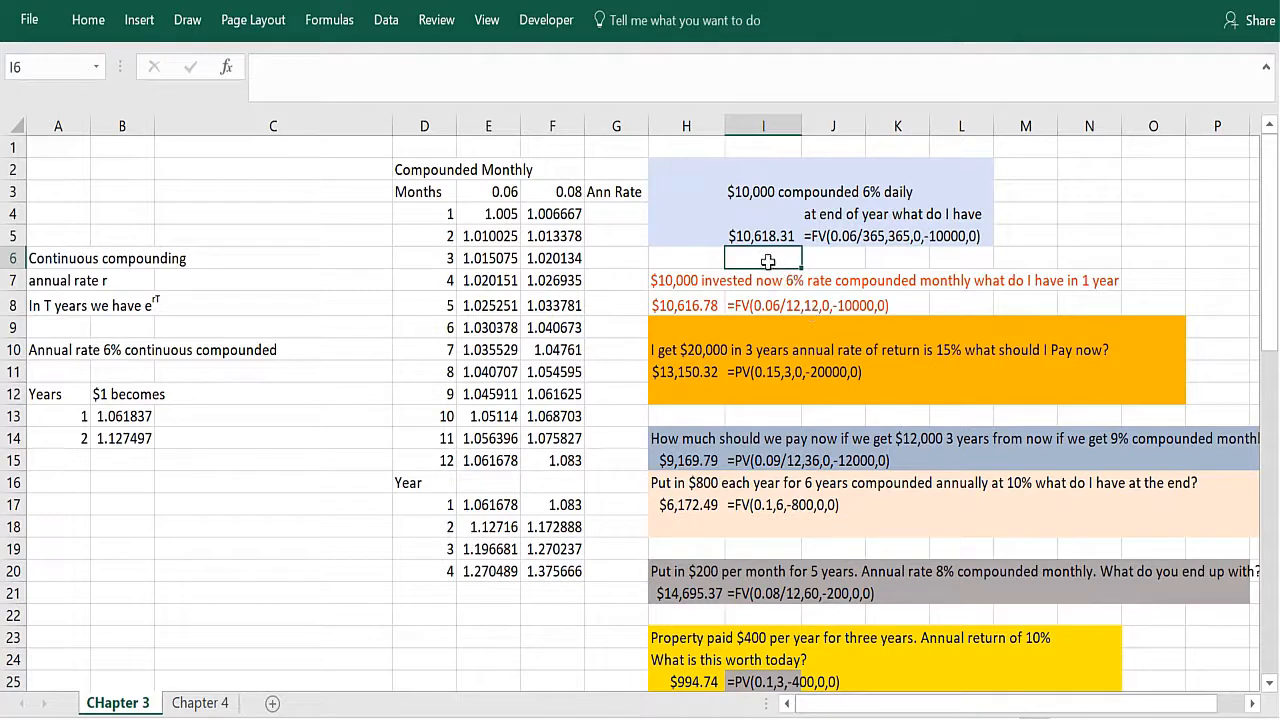
click(710, 311)
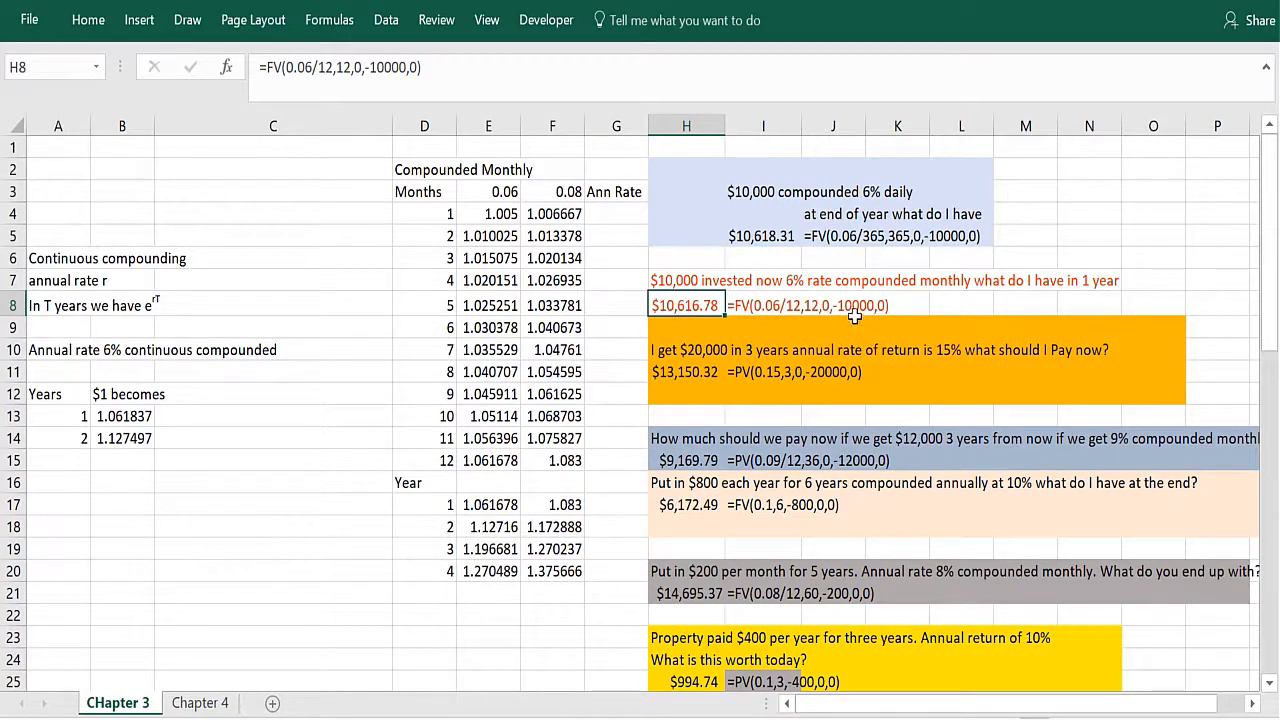
Step: Review the PV formulas in H11 and H15 for receiving $20,000 and $12,000 in three years
click(692, 397)
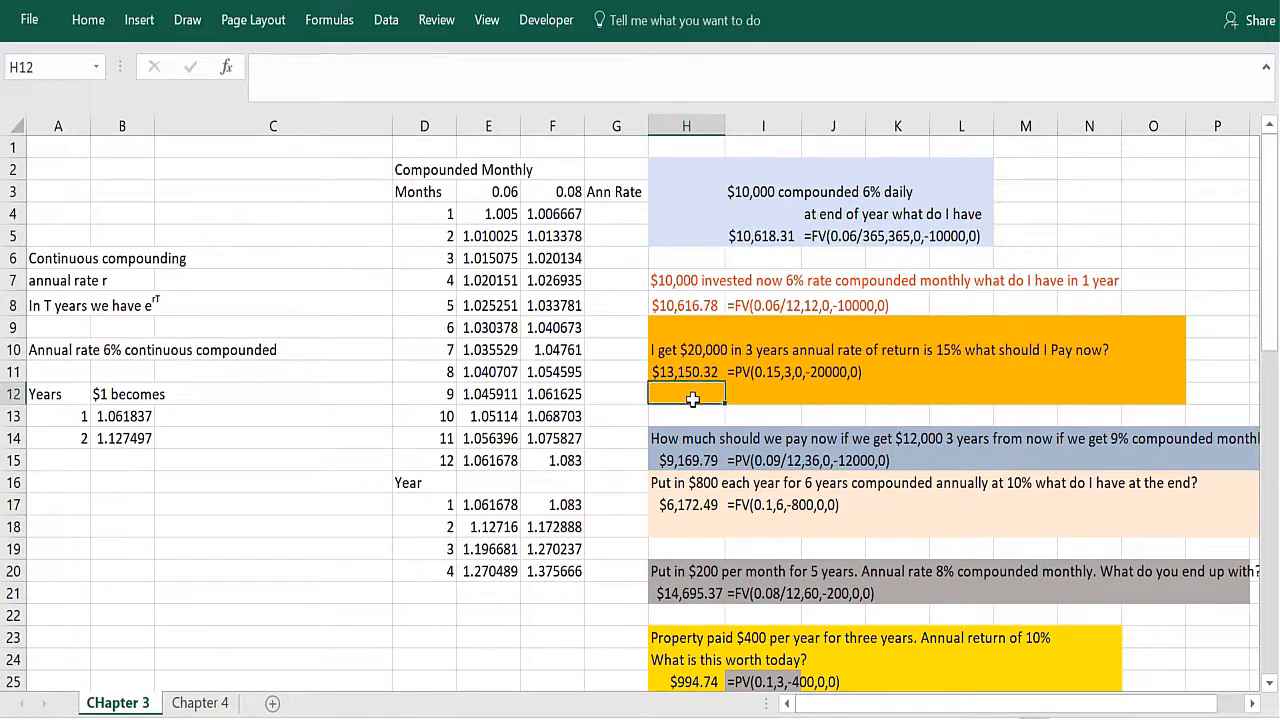
click(755, 374)
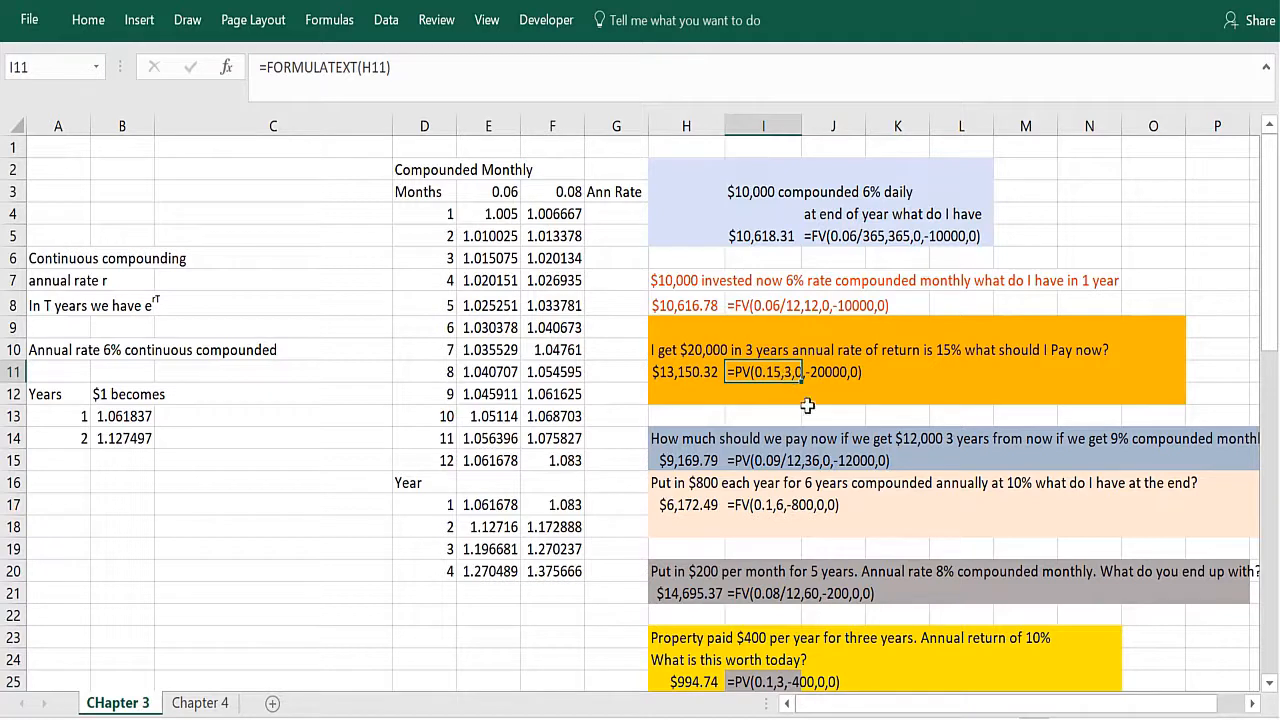
click(807, 397)
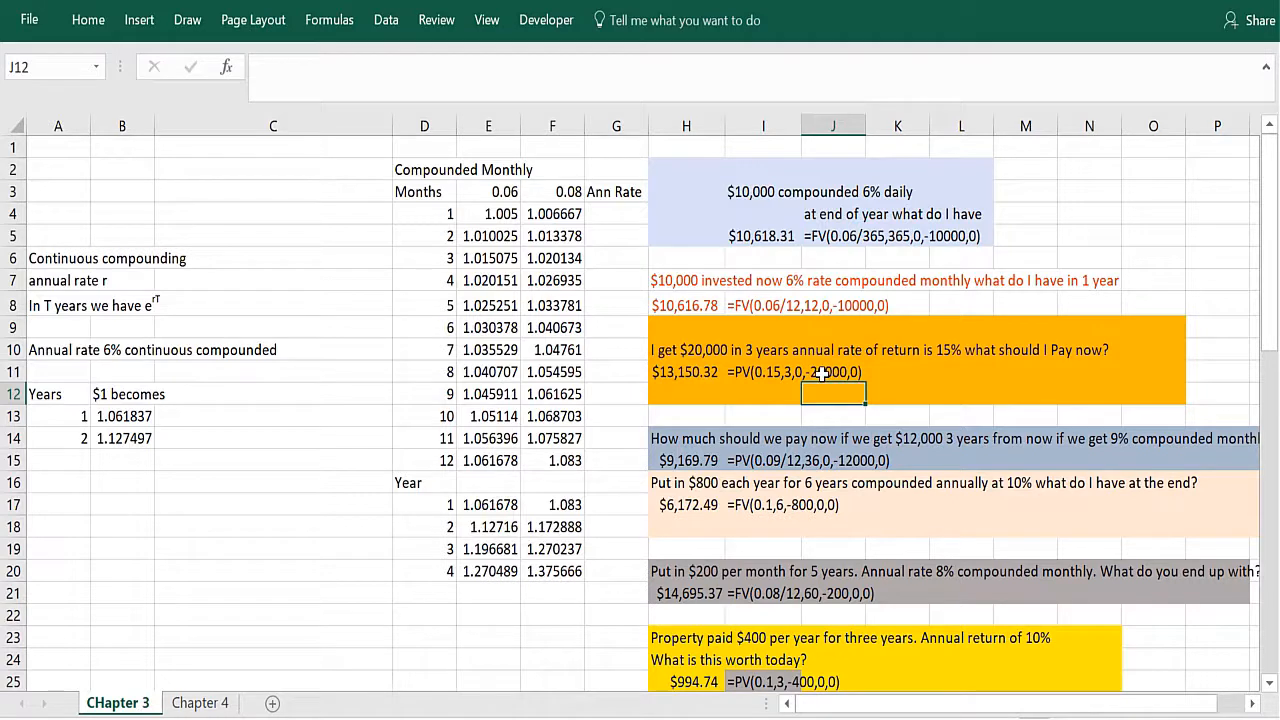
click(694, 372)
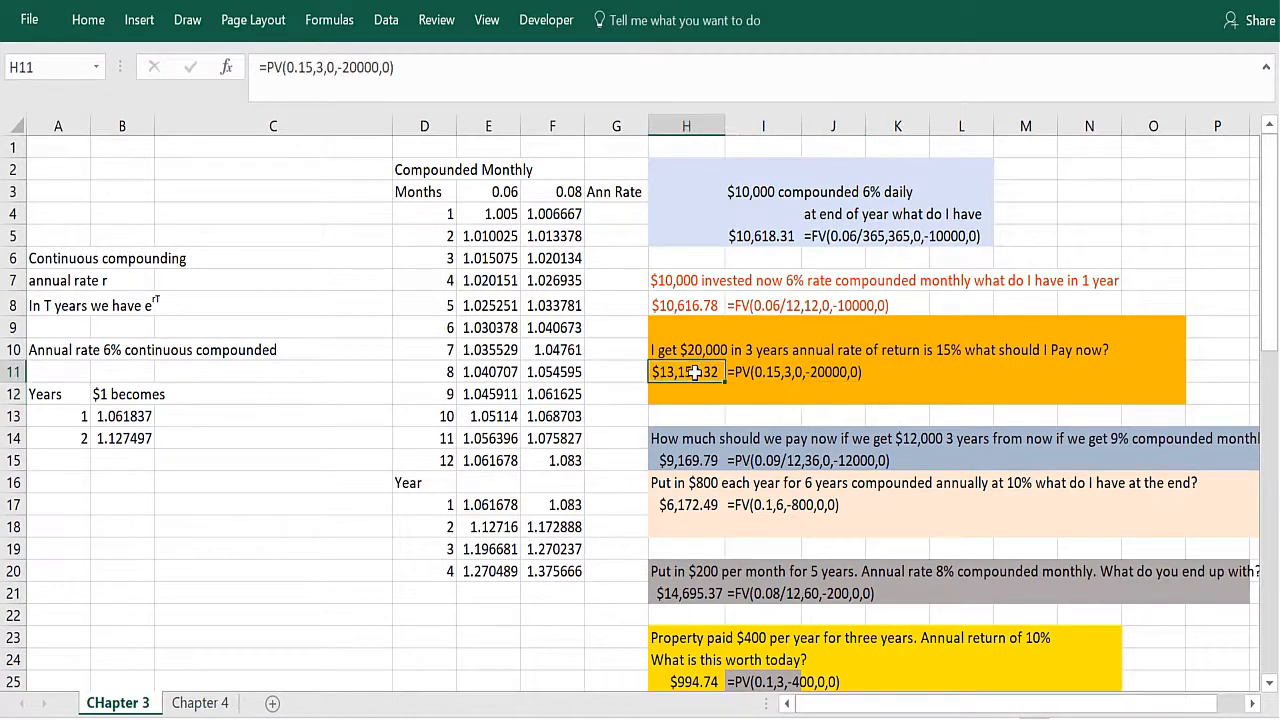
click(650, 462)
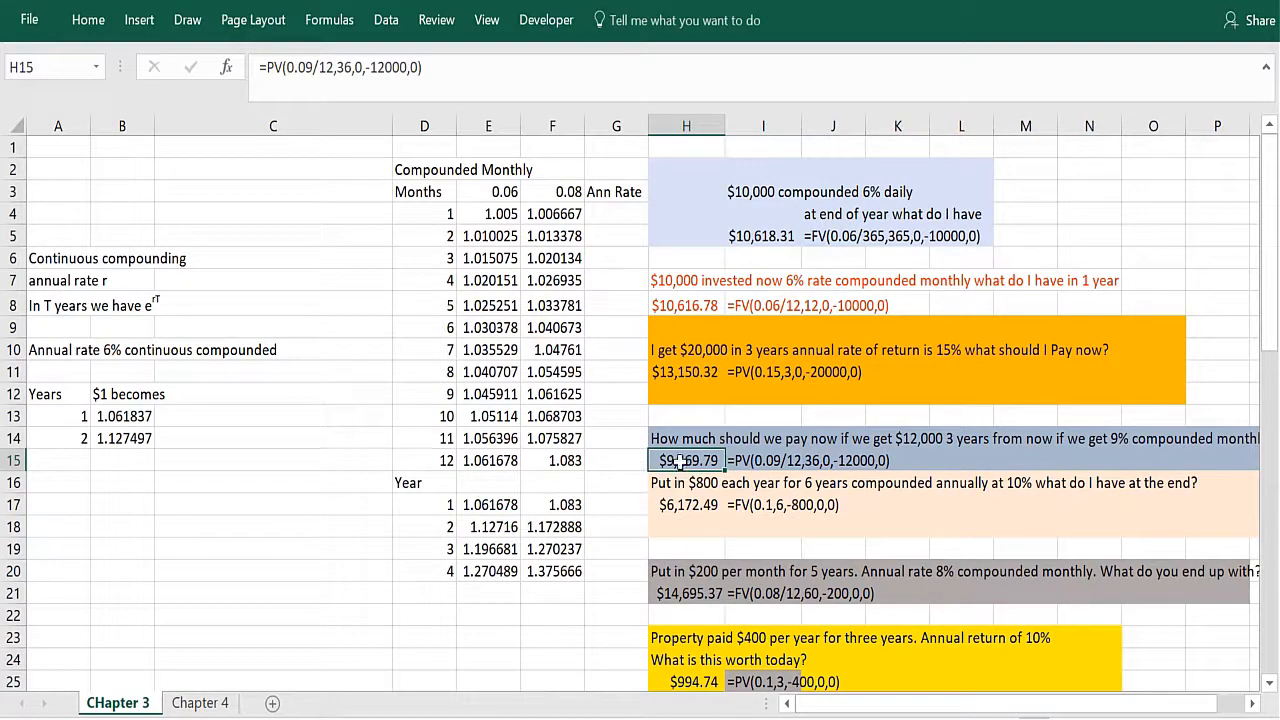
click(633, 504)
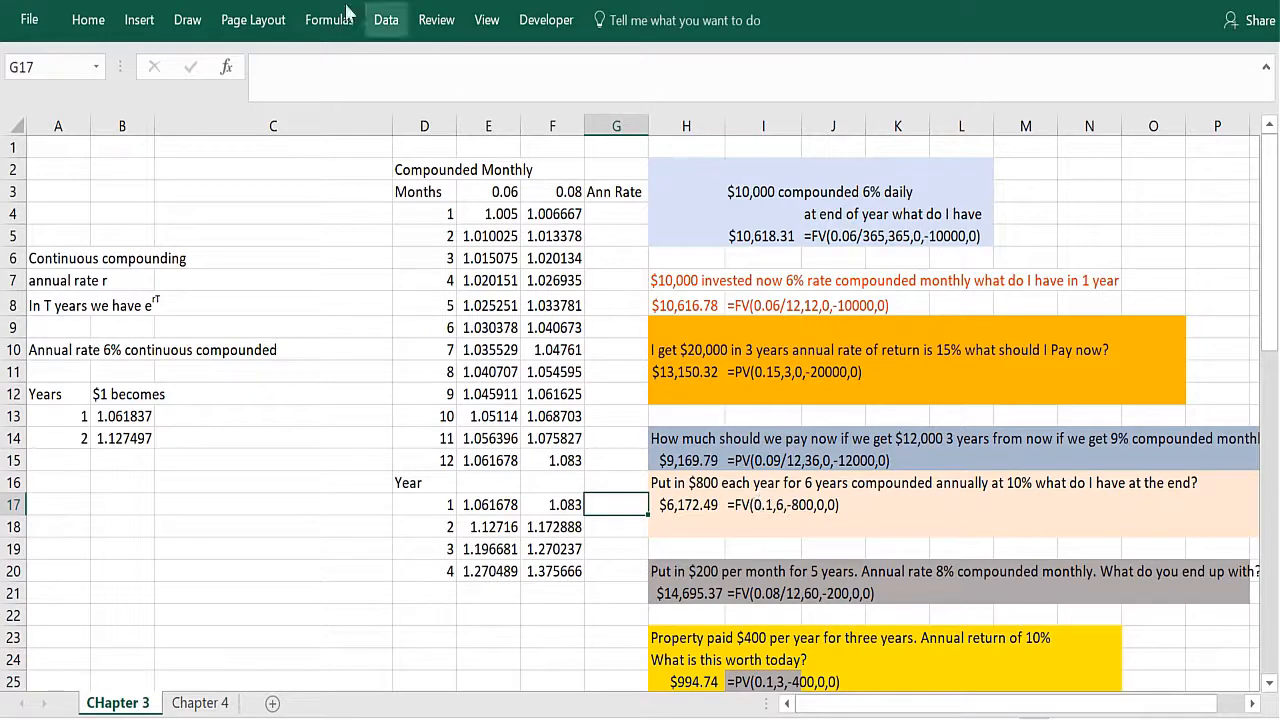
click(226, 67)
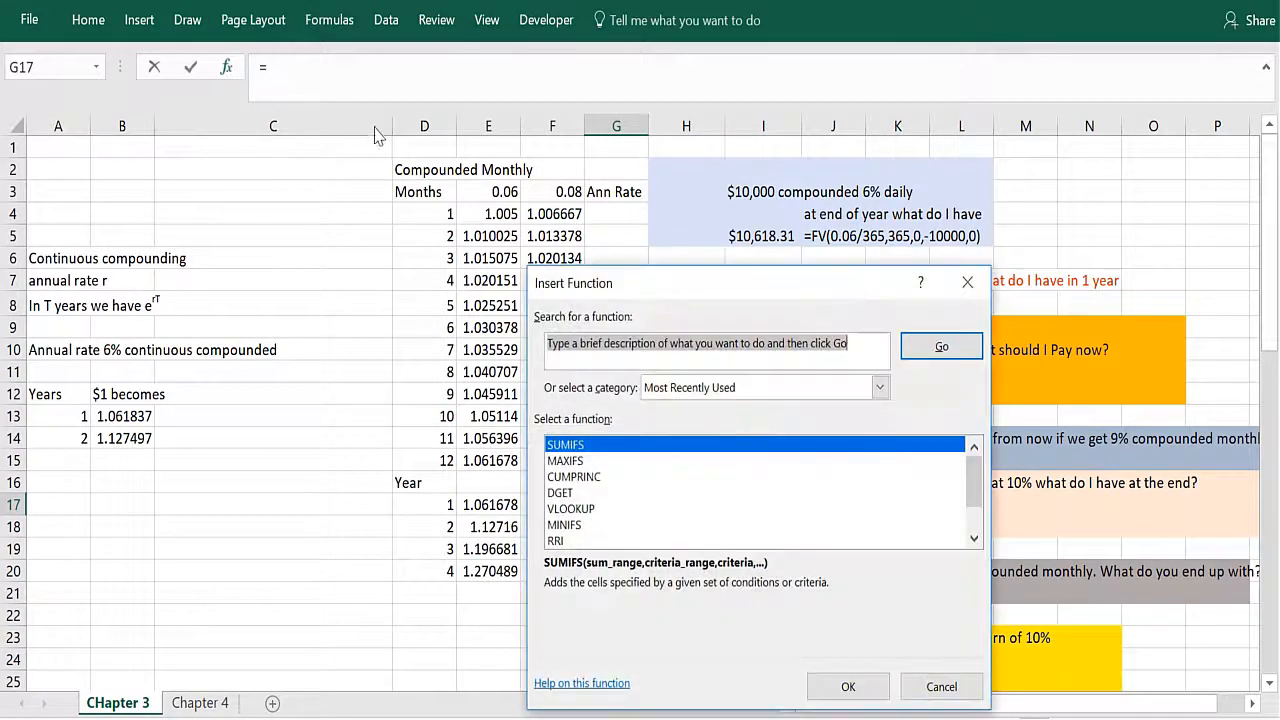
key(Escape)
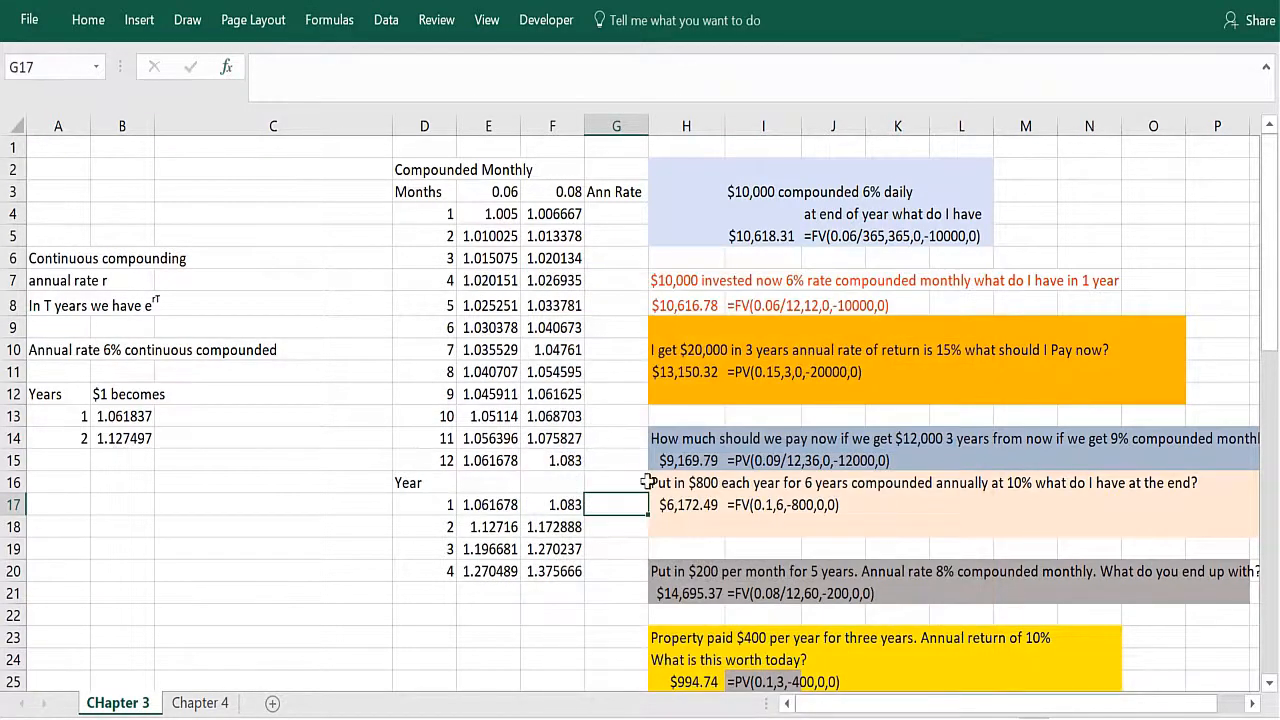
Step: Inspect the FV arguments in H17 for the $800 yearly deposits, moving the arguments dialog clear of the problem text
click(686, 507)
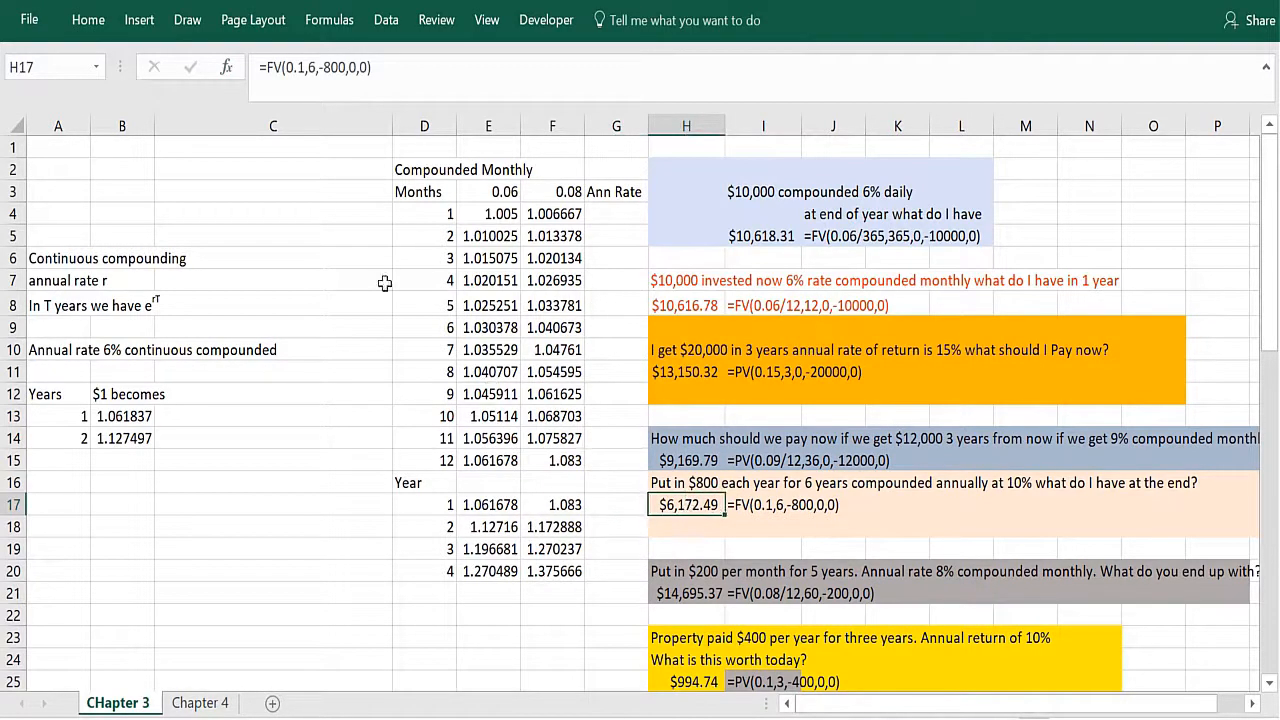
click(226, 67)
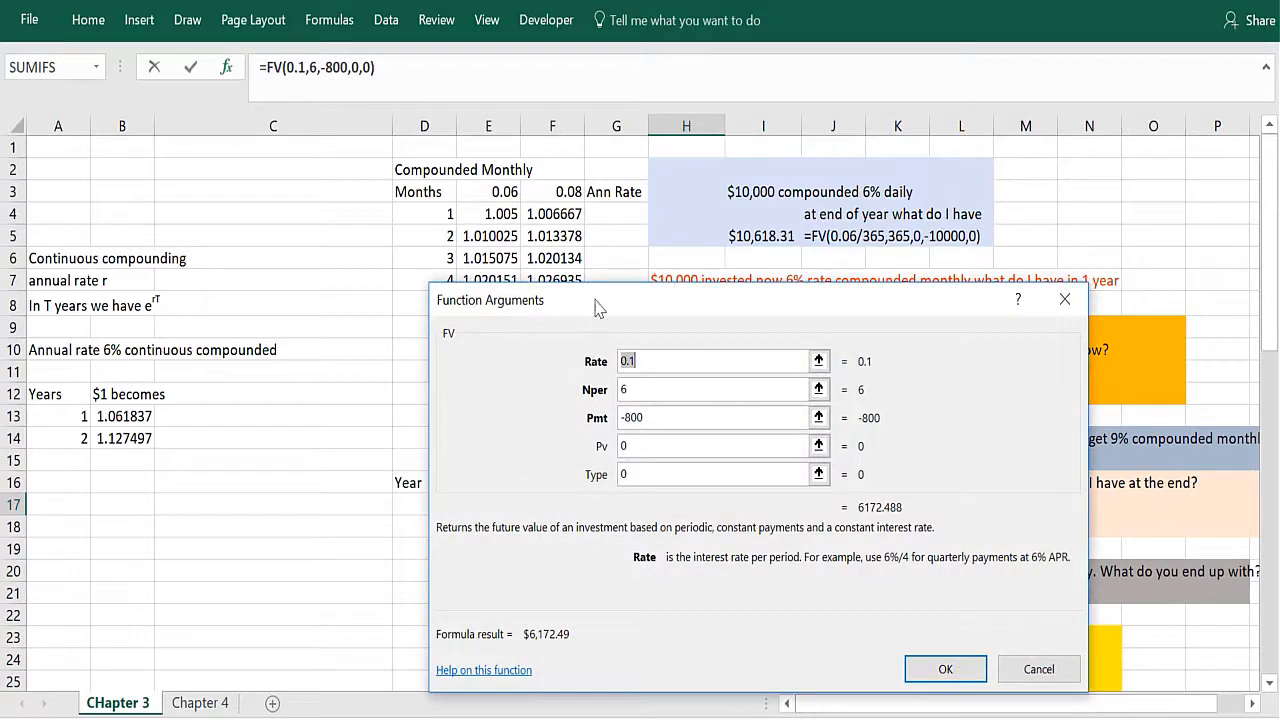
drag(592, 303, 219, 121)
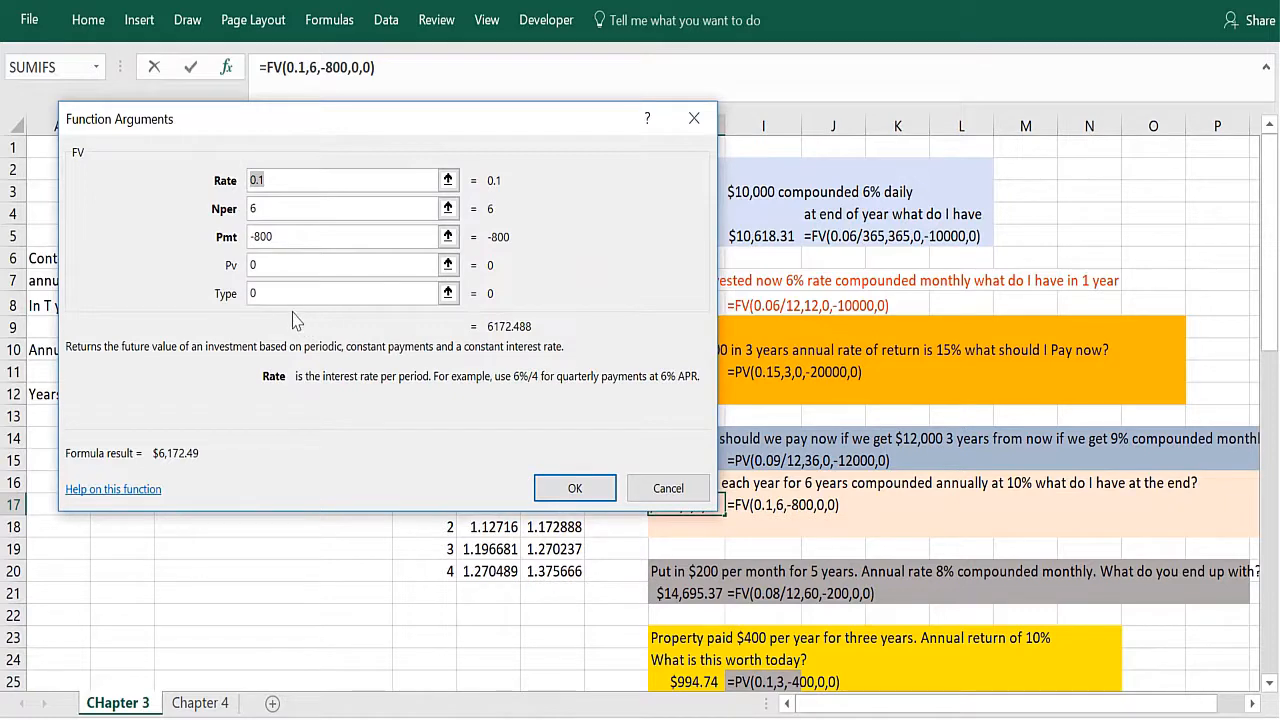
drag(504, 116, 468, 123)
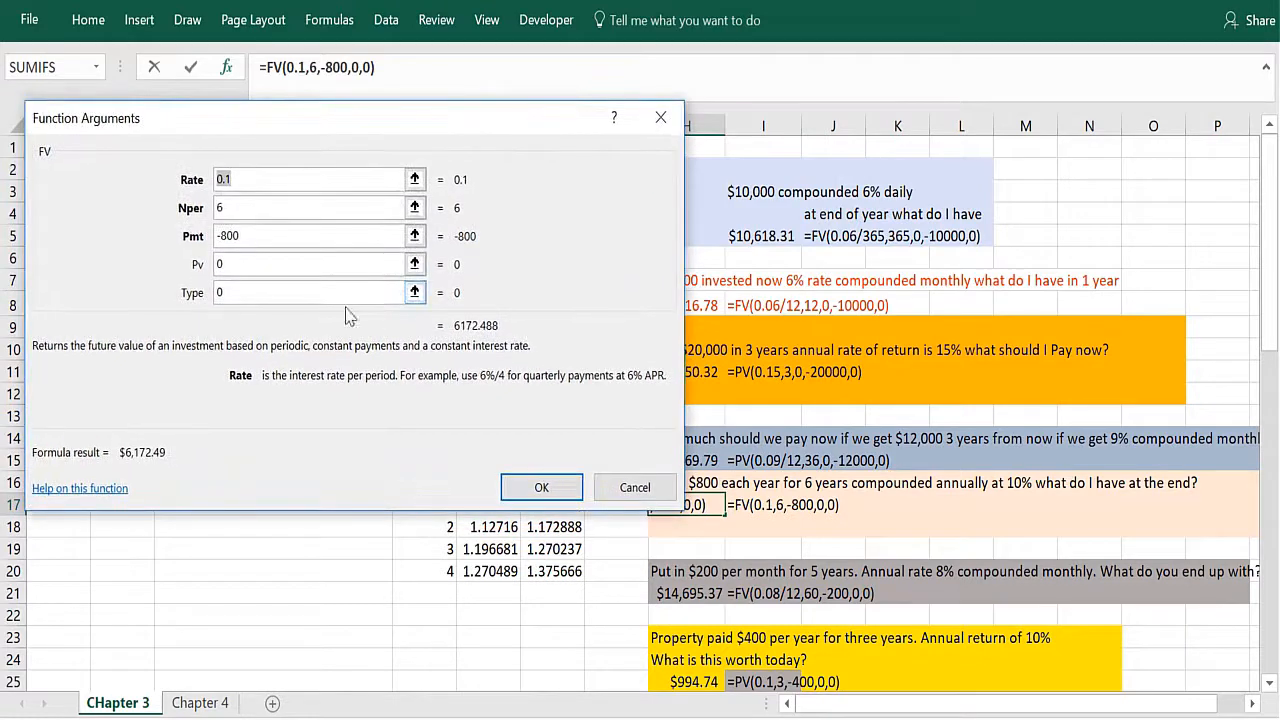
click(262, 268)
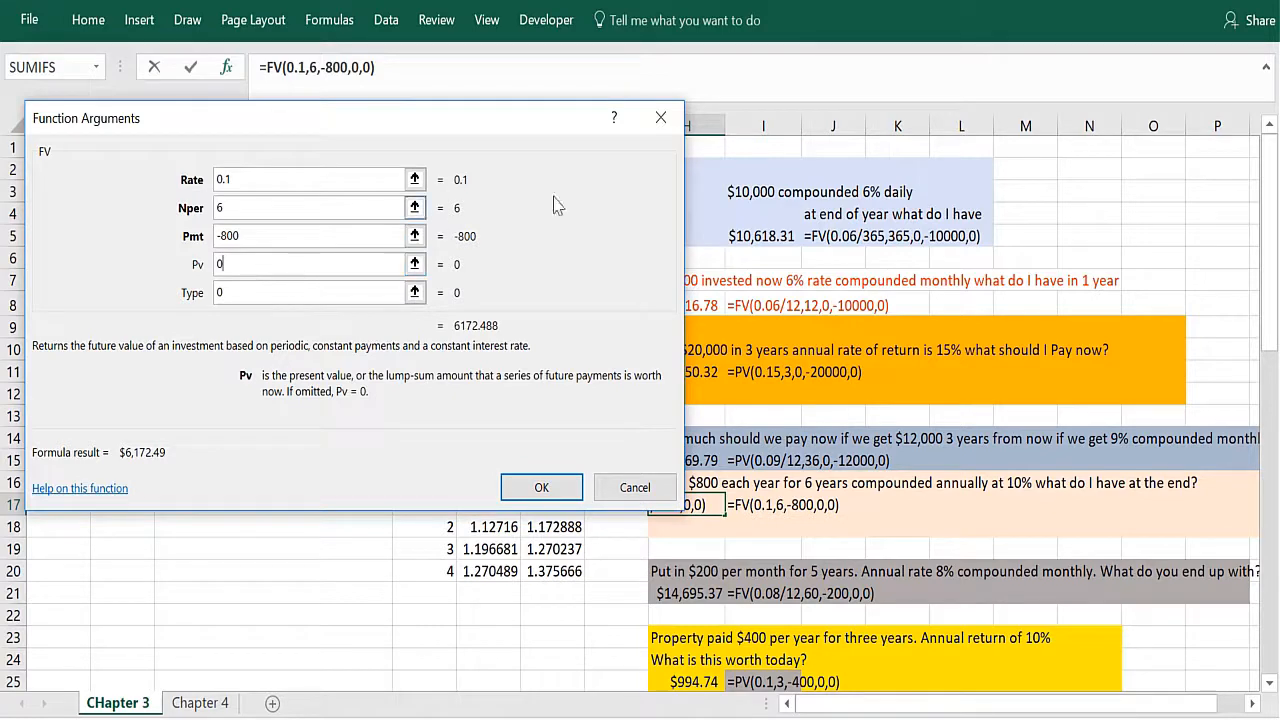
click(674, 131)
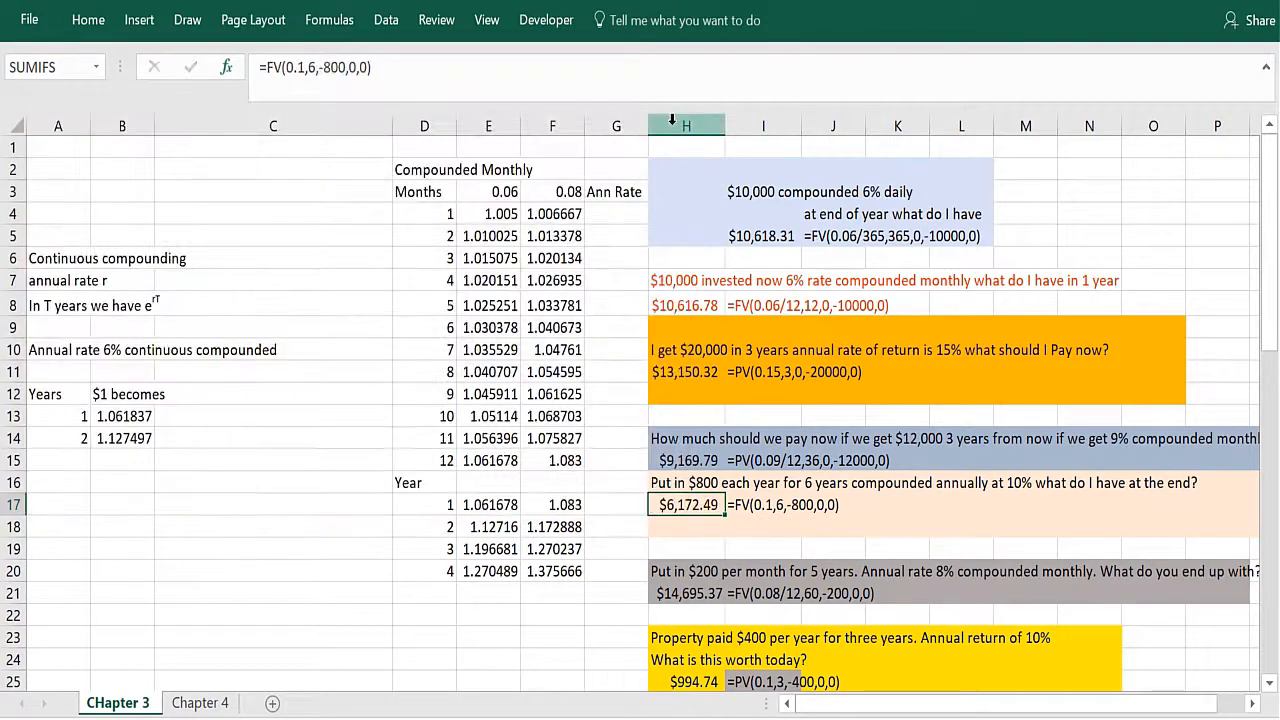
click(686, 524)
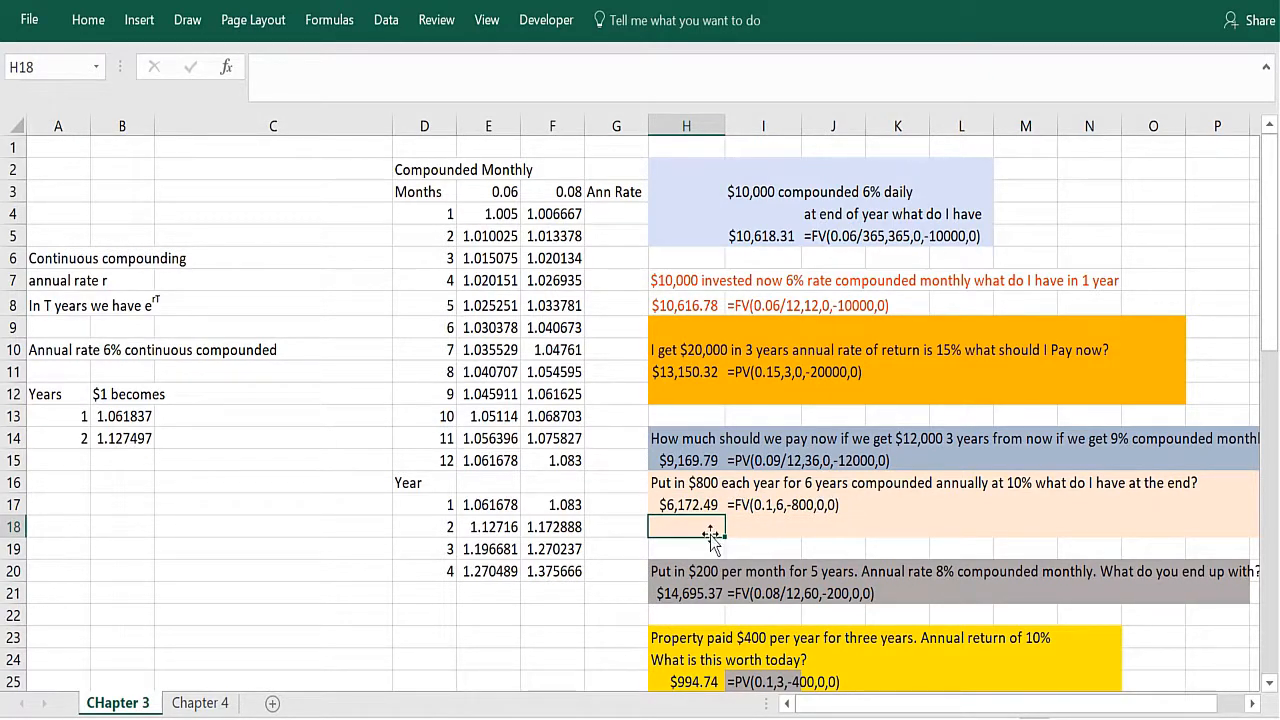
Step: Review the FV formula in H21 and its displayed formula text for depositing $200 per month over five years
click(619, 595)
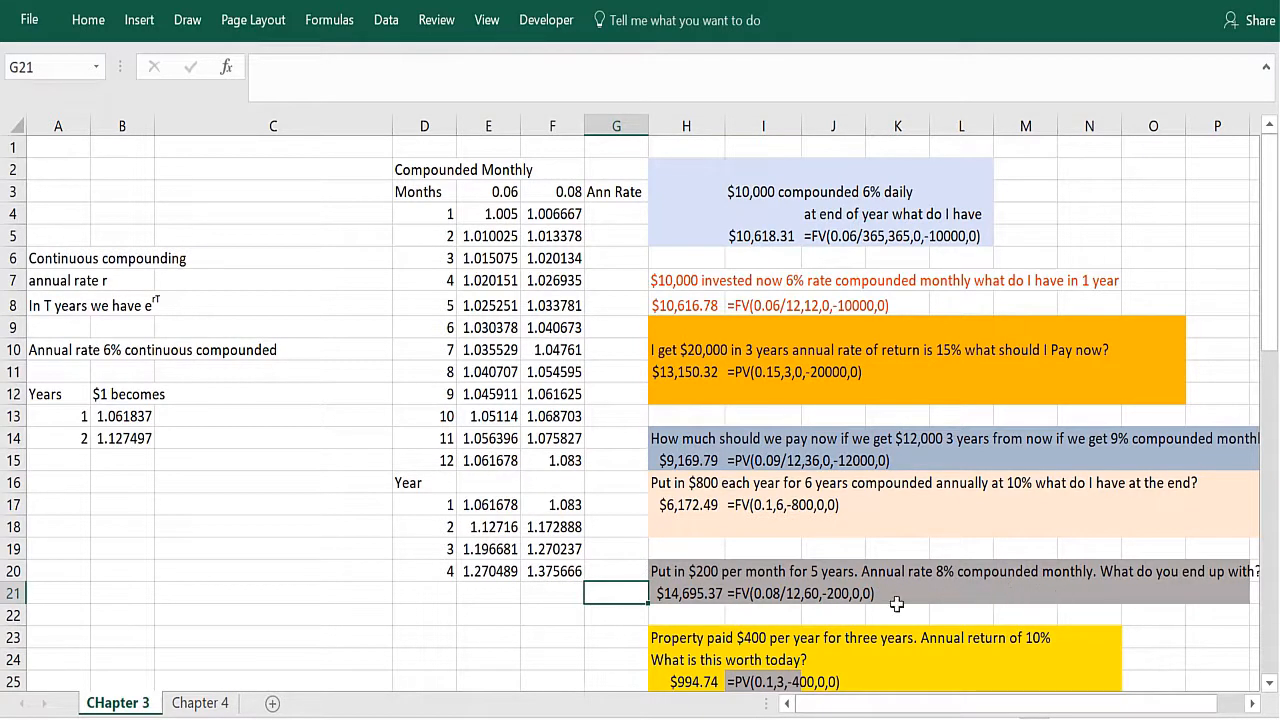
click(752, 595)
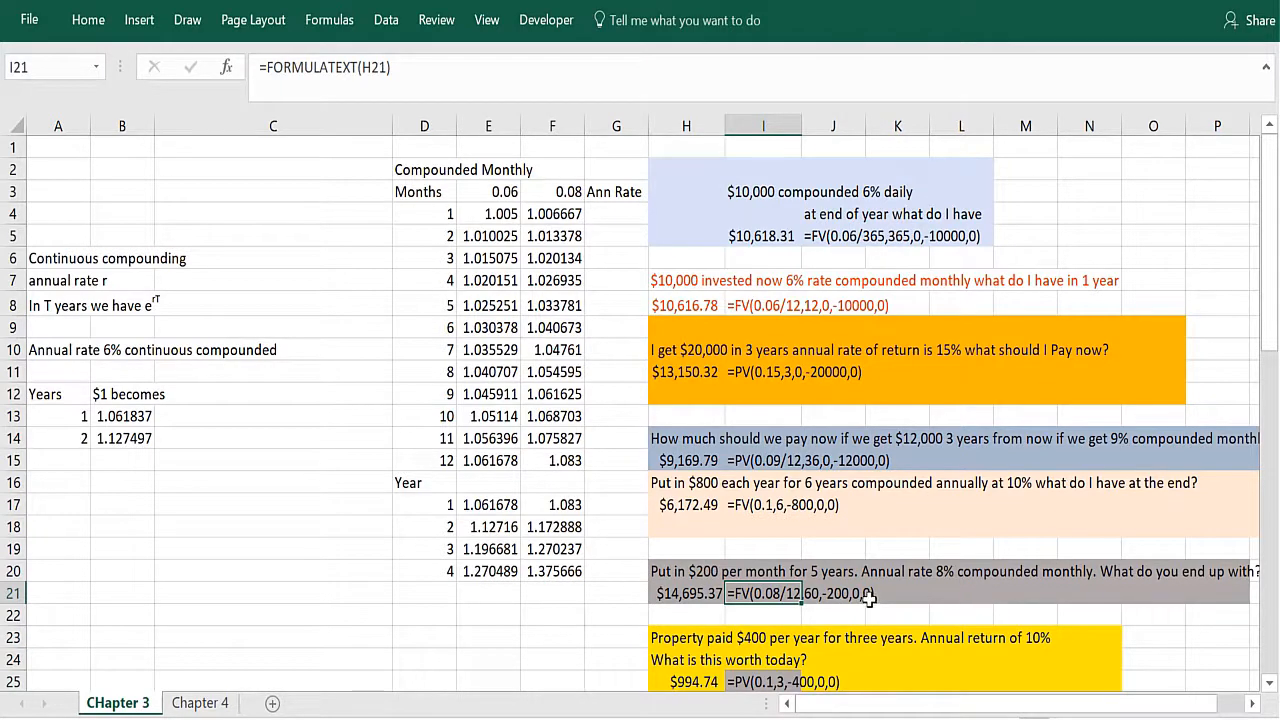
key(Right)
key(Up)
key(Up)
key(Up)
key(Up)
key(Up)
key(Up)
key(Up)
key(Up)
key(Up)
key(Up)
key(Up)
key(Up)
key(Up)
key(Up)
key(Up)
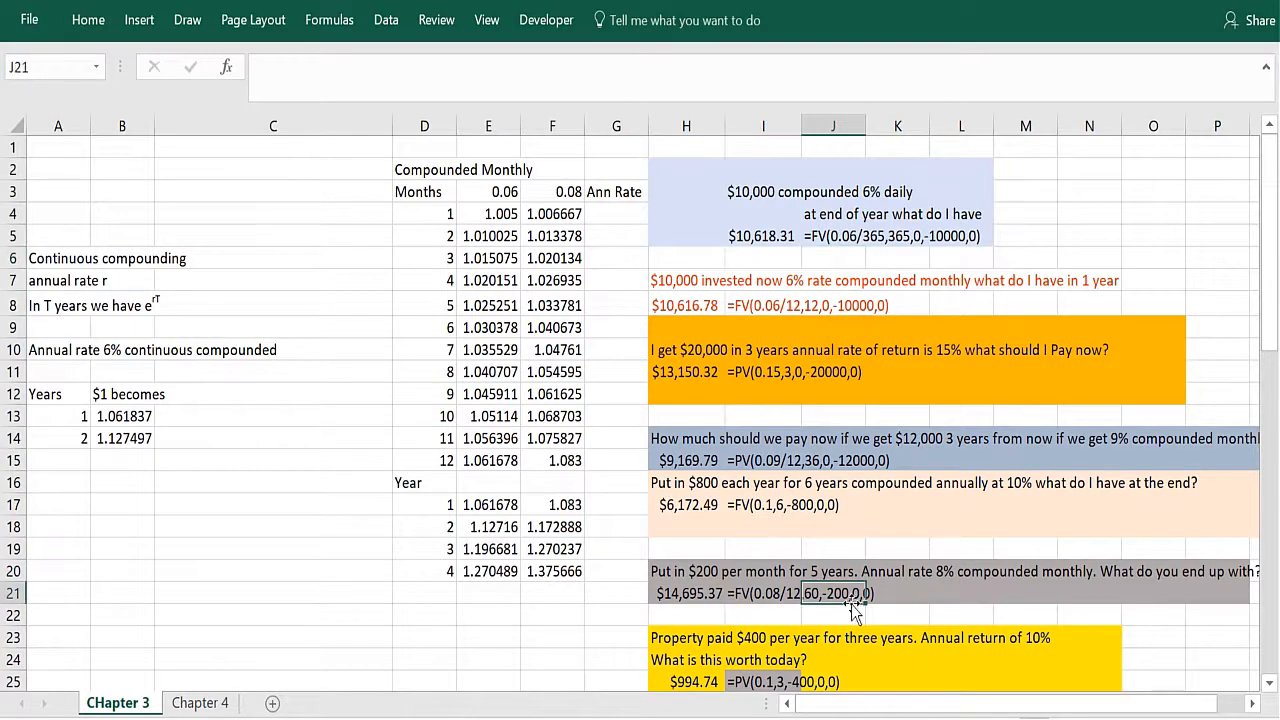
click(650, 608)
click(660, 593)
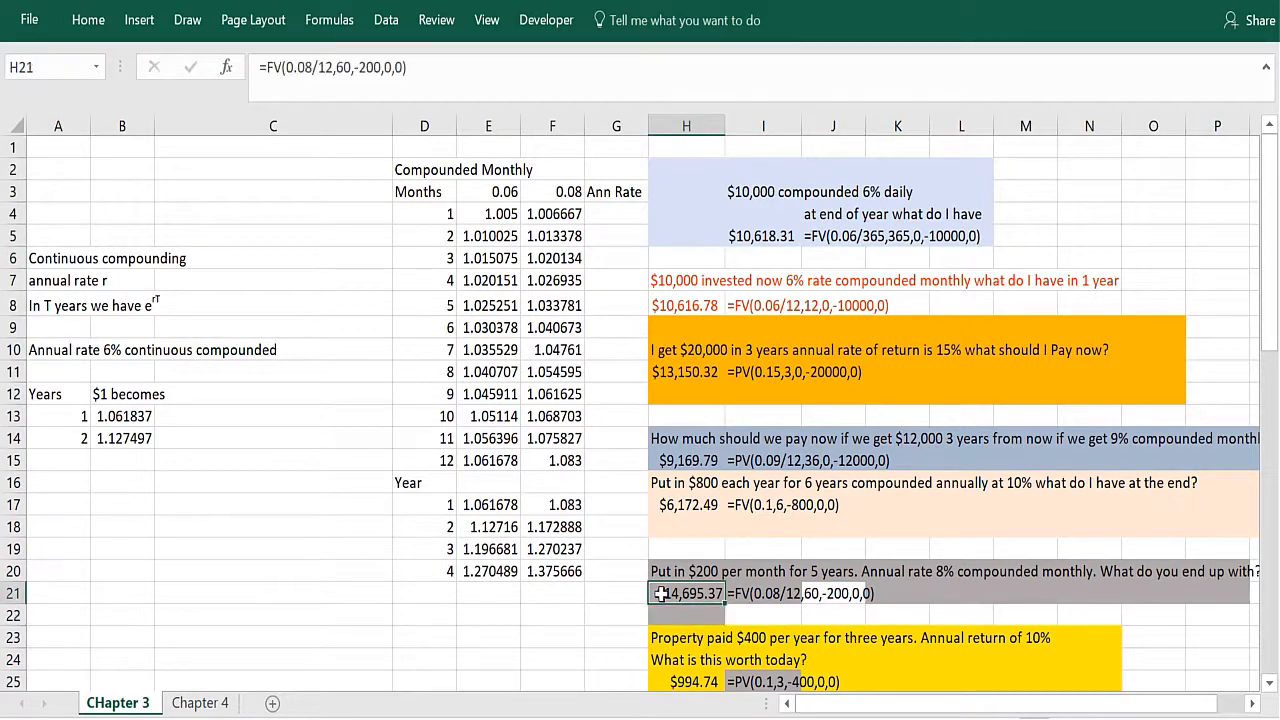
Step: Show the present value problems for $400 per year and $300 per month further down the sheet
click(515, 655)
key(Down)
key(Down)
key(Down)
key(Down)
key(Down)
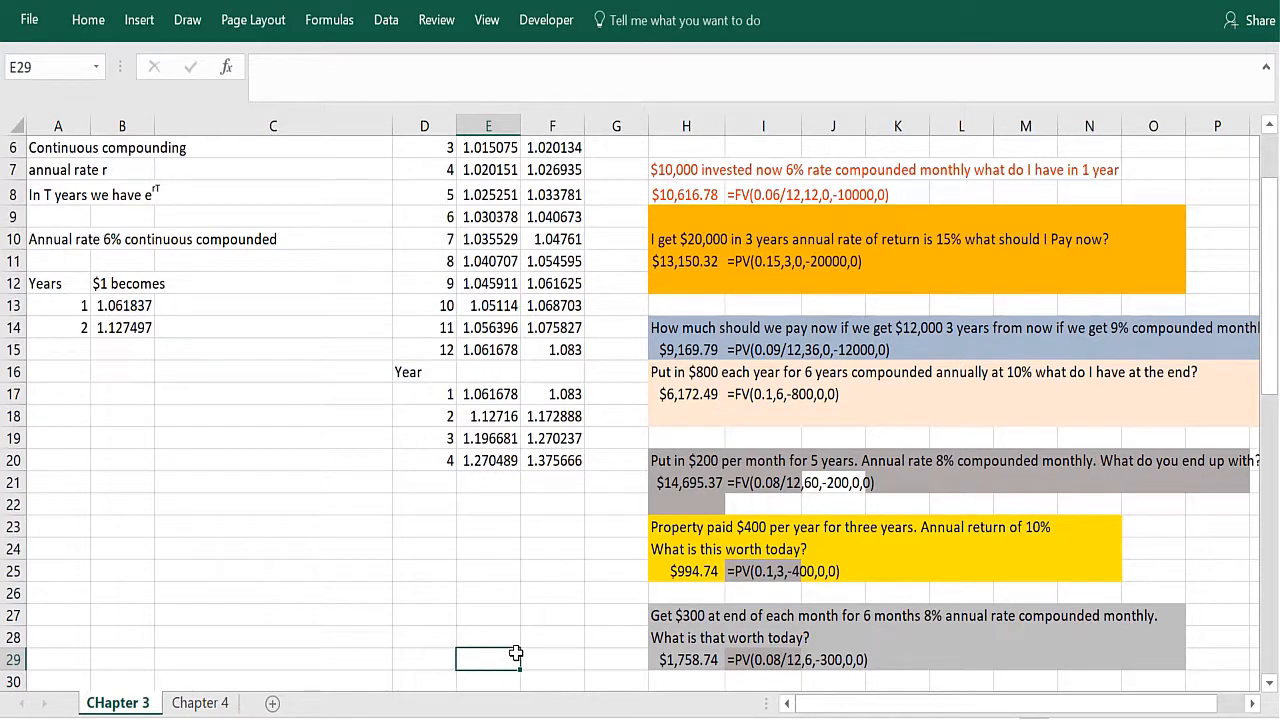
Step: Review the PV formula in H25 for the property paying $400 per year, and show the PMT problems further down the sheet
click(766, 594)
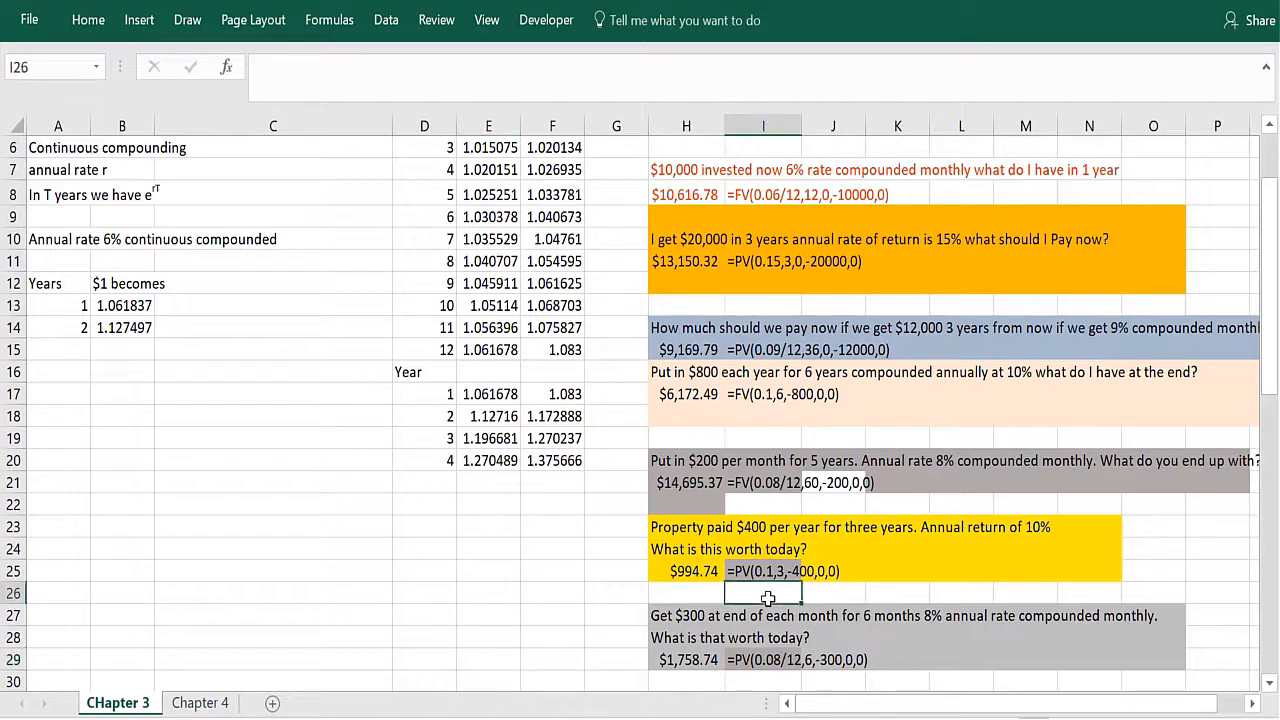
click(690, 572)
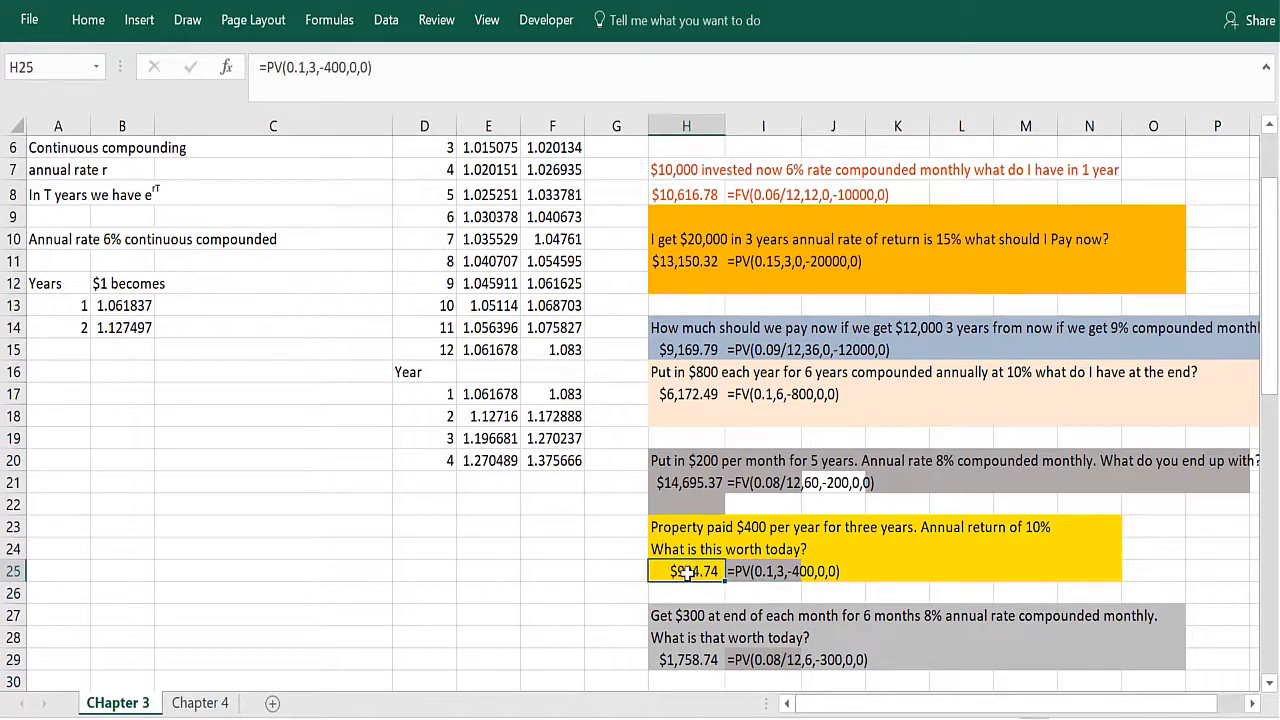
click(599, 640)
key(Down)
key(Down)
key(Down)
key(Down)
key(Down)
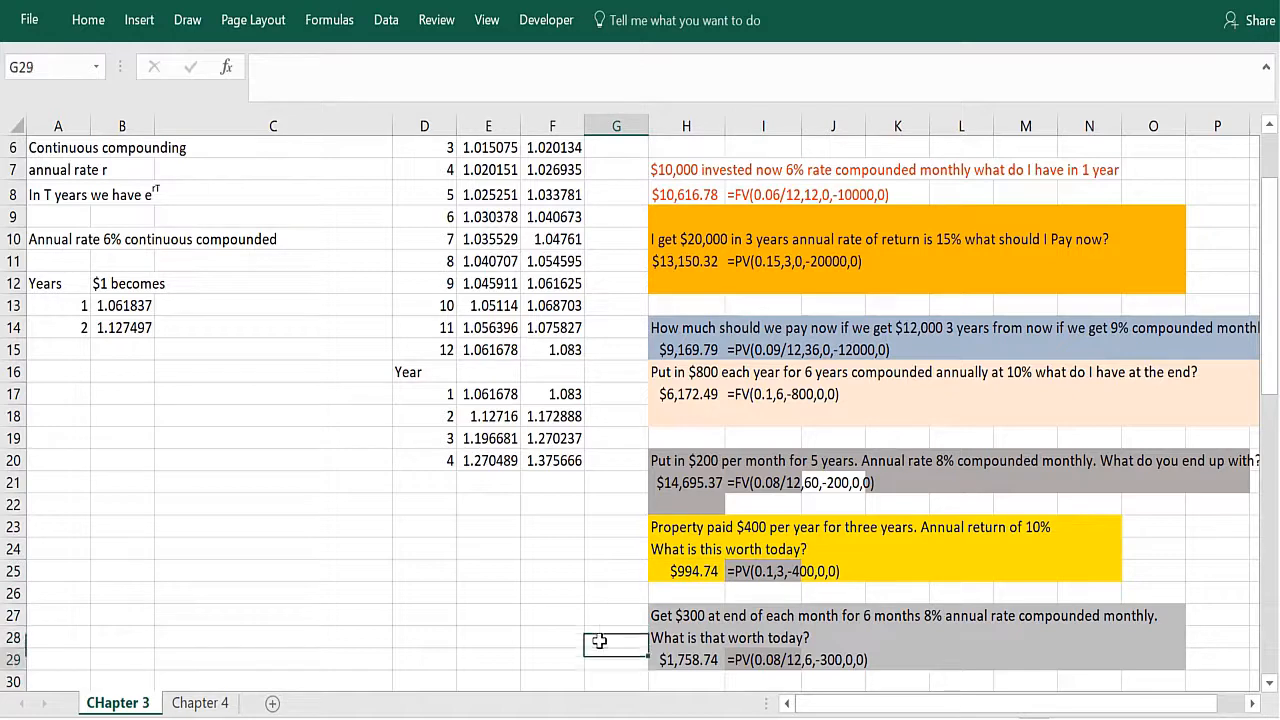
key(Down)
key(Down)
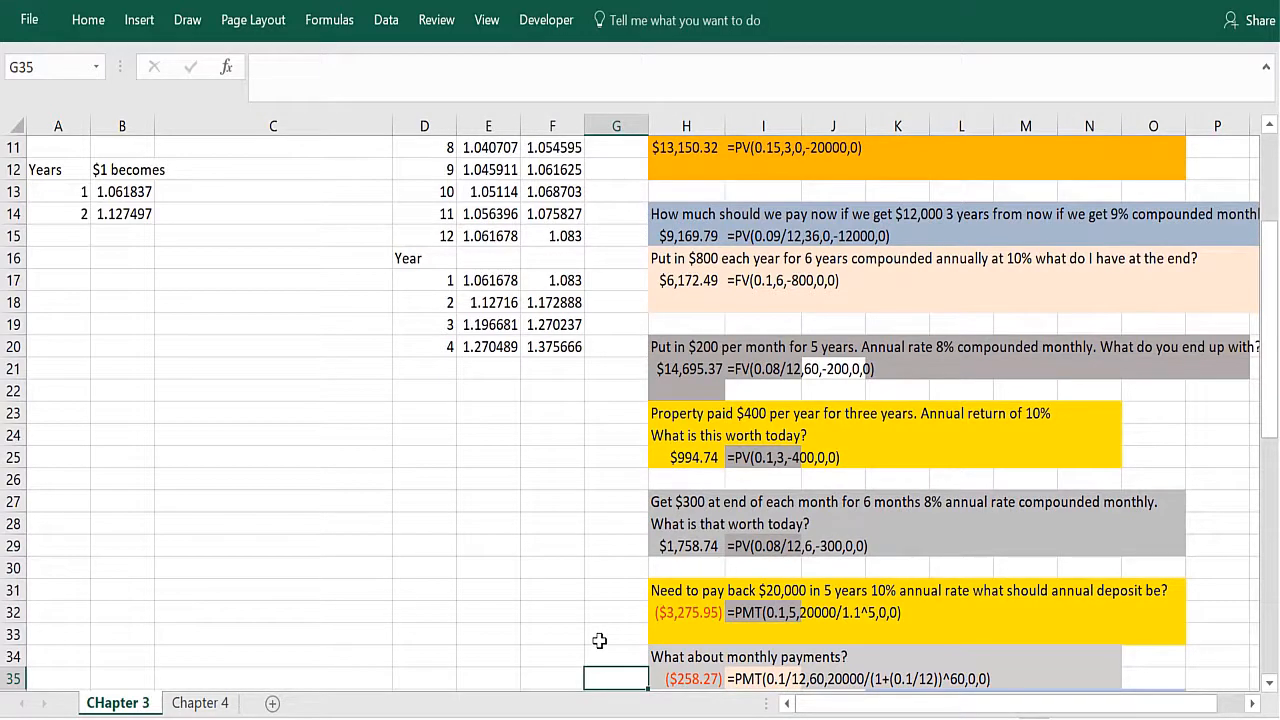
Step: Examine the displayed formula text in row 29 for receiving $300 per month for six months
key(Up)
key(Up)
key(Up)
key(Up)
key(Up)
key(Up)
key(Up)
key(Right)
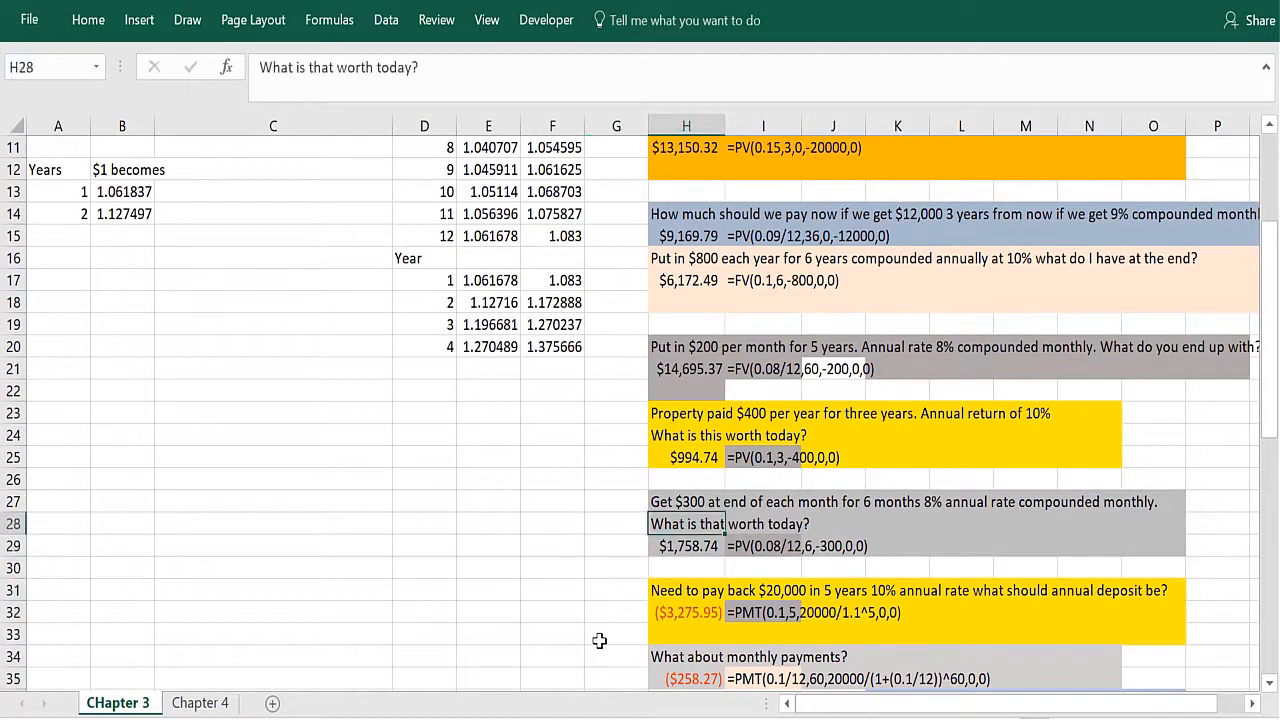
key(Right)
key(Down)
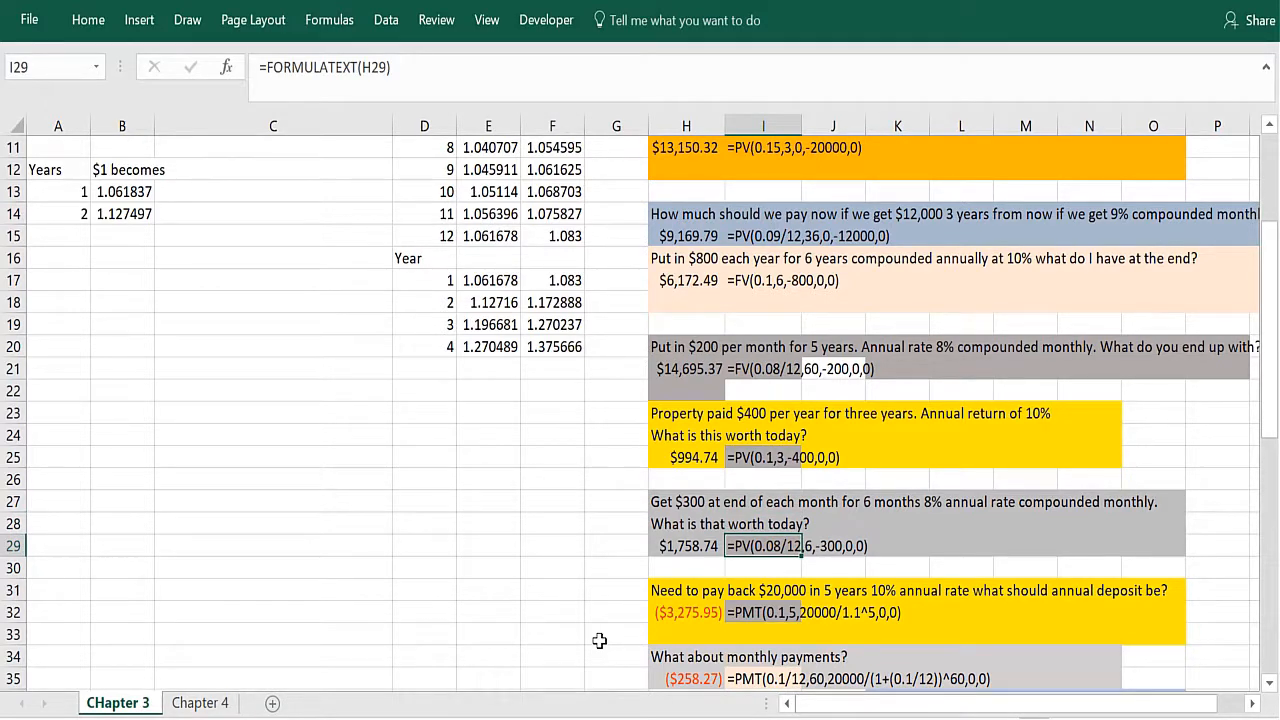
key(Right)
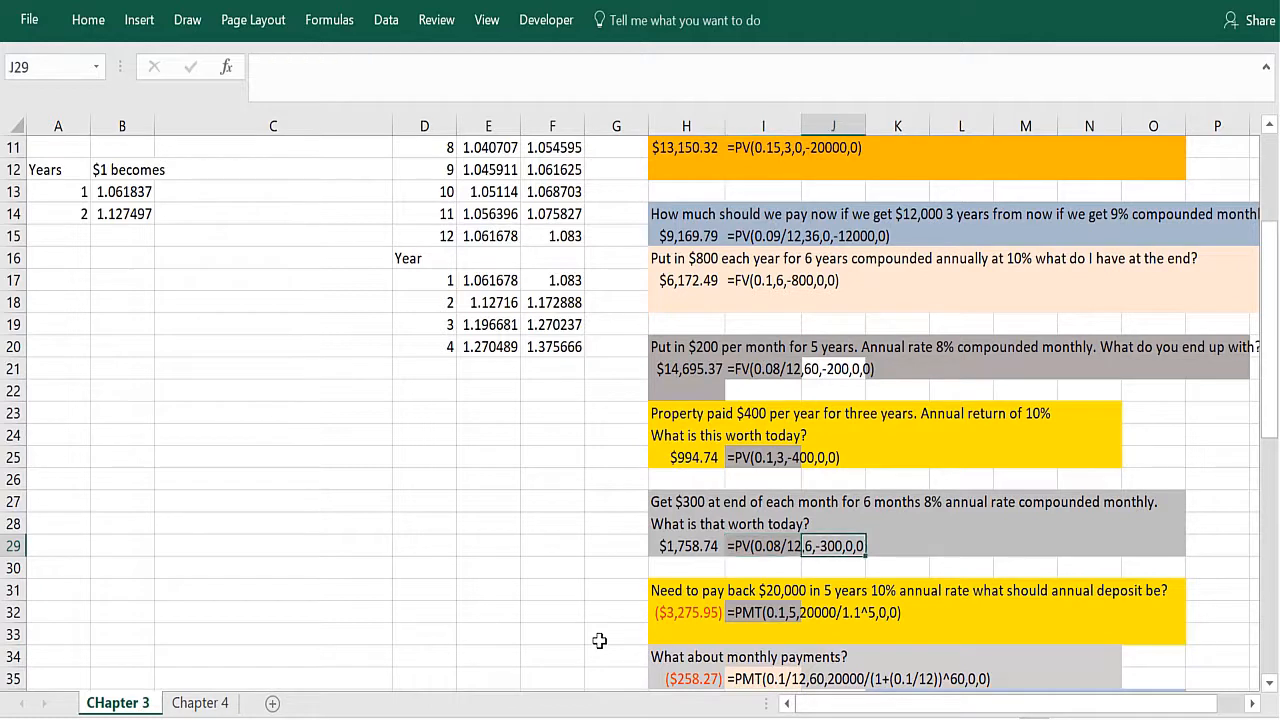
key(Right)
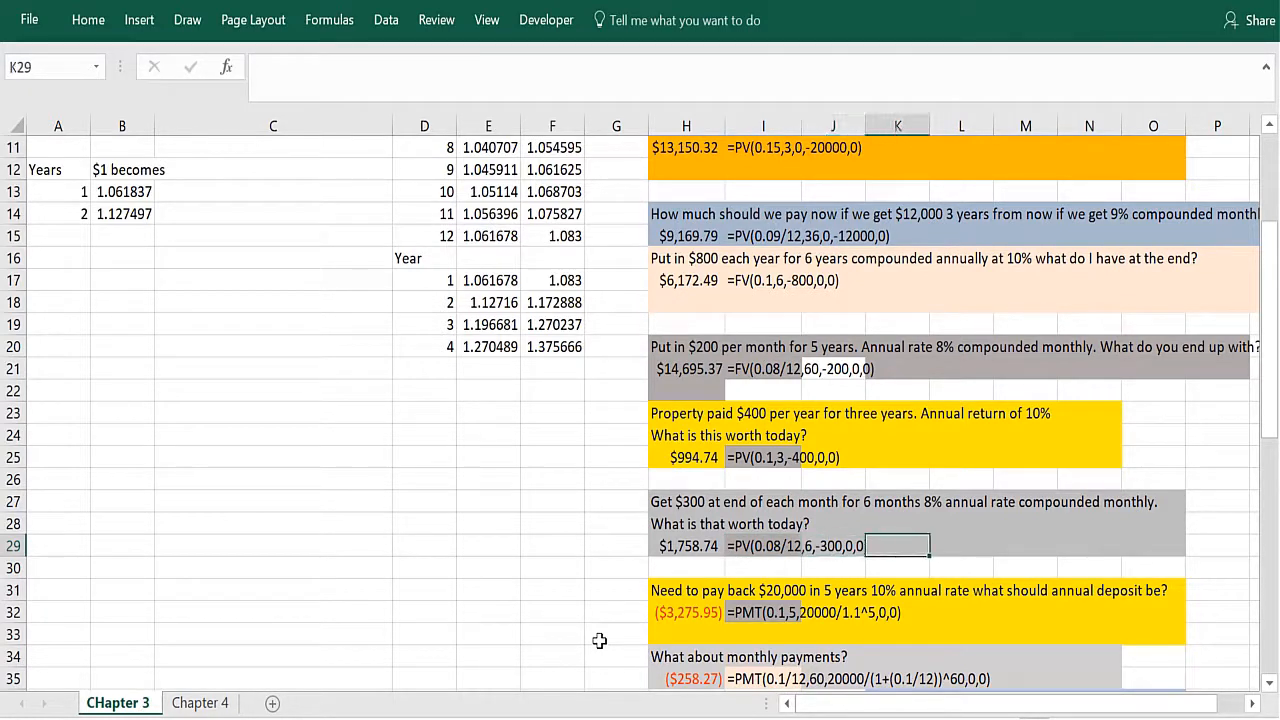
key(Left)
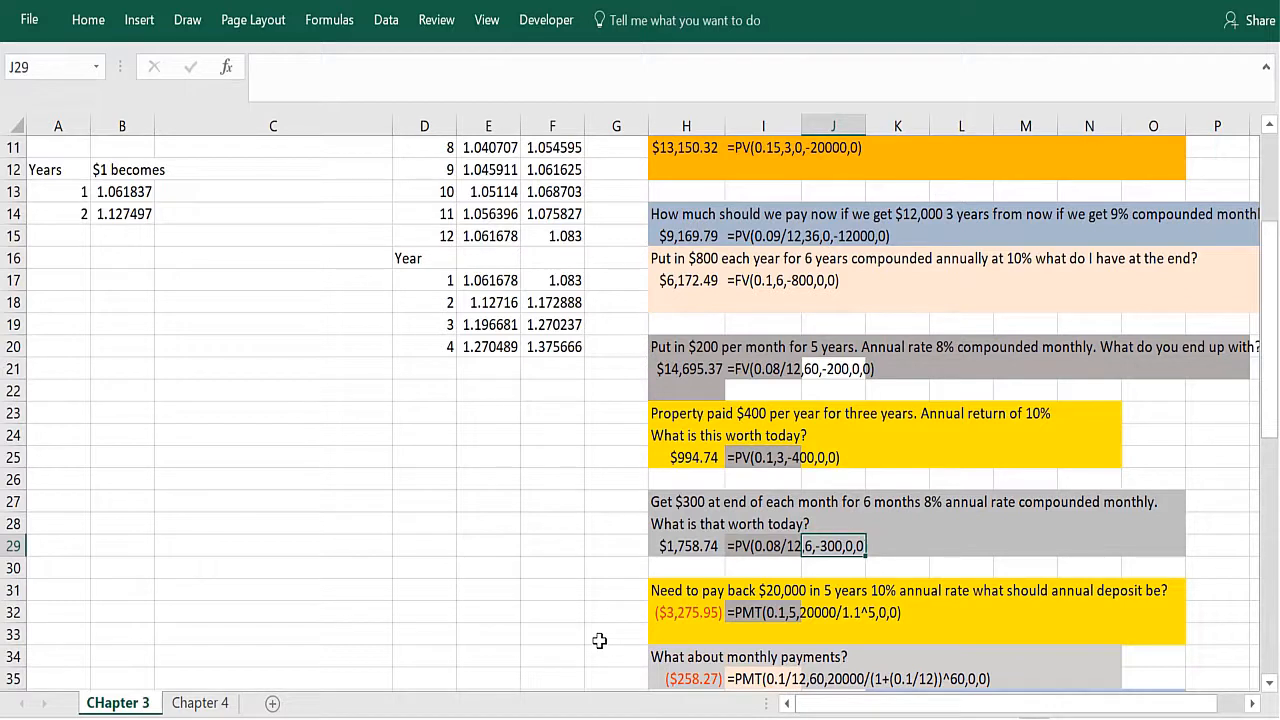
Step: Inspect the underlying PV formula in H29 for the $300 monthly payments
key(Down)
key(Left)
key(Left)
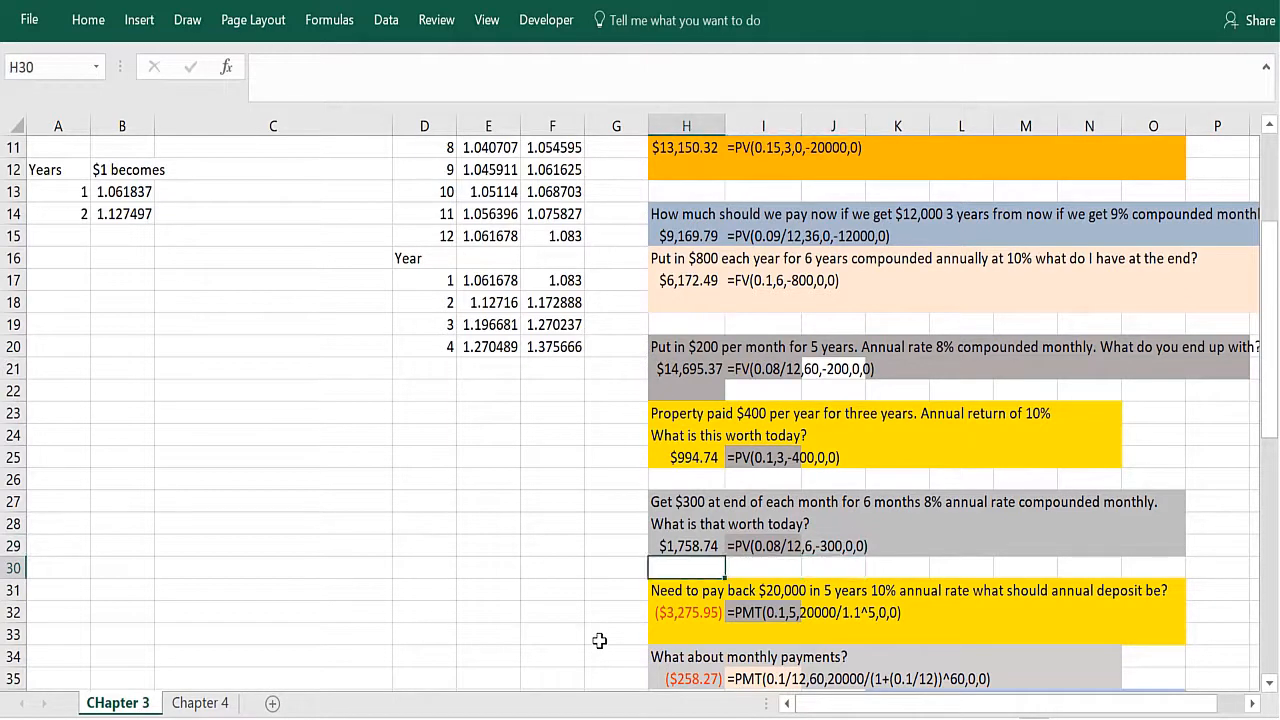
key(Up)
key(Up)
key(Down)
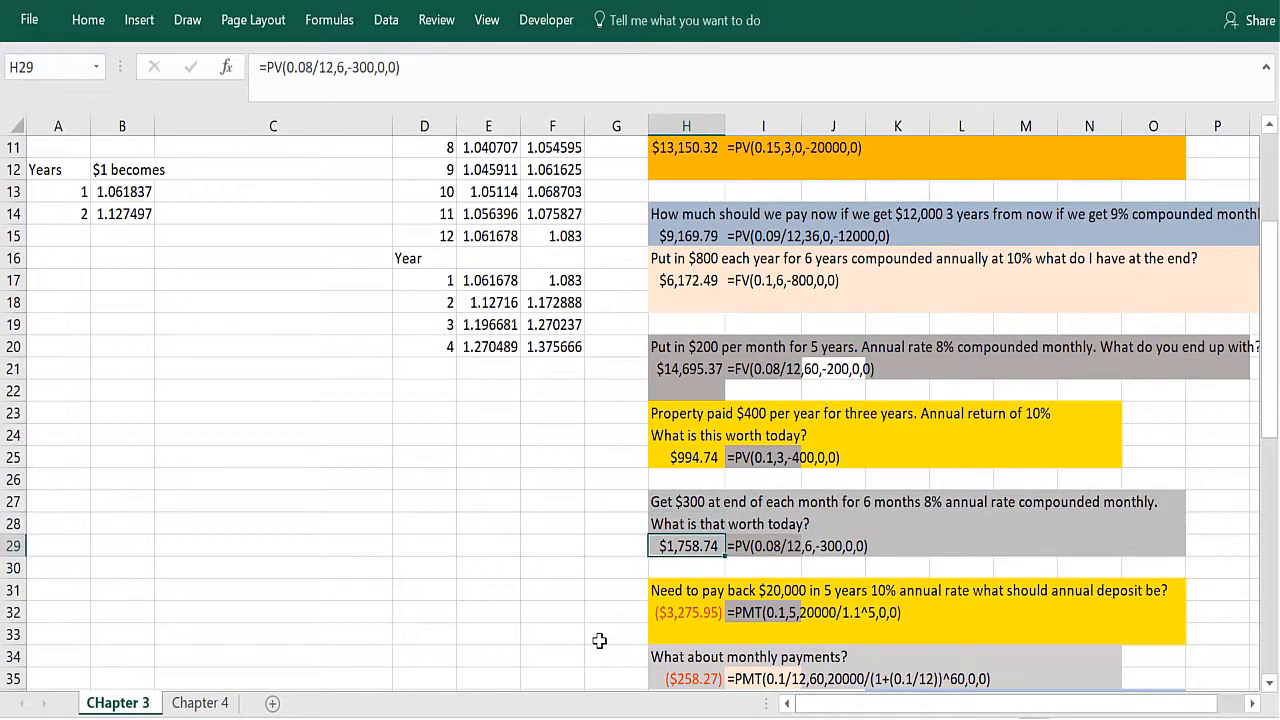
Step: Review the PMT formula in H32 and its displayed text for the annual deposits needed to pay back $20,000 in five years
key(Down)
key(Down)
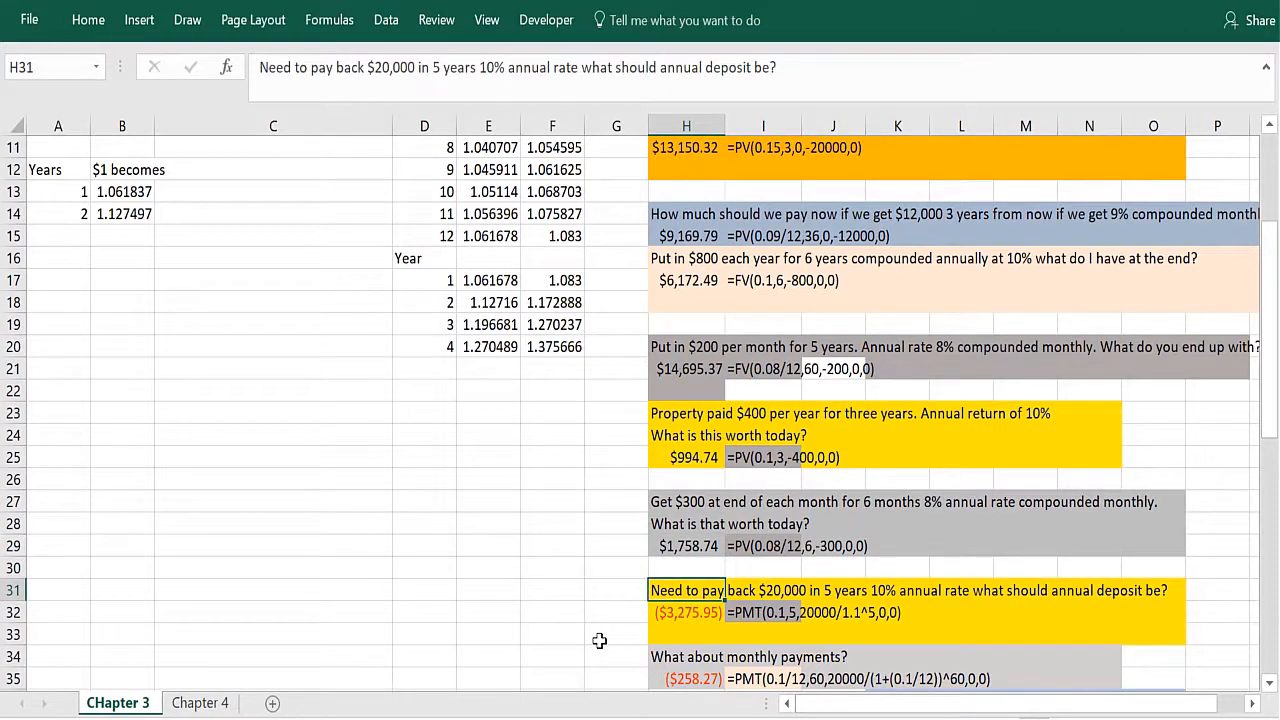
key(Down)
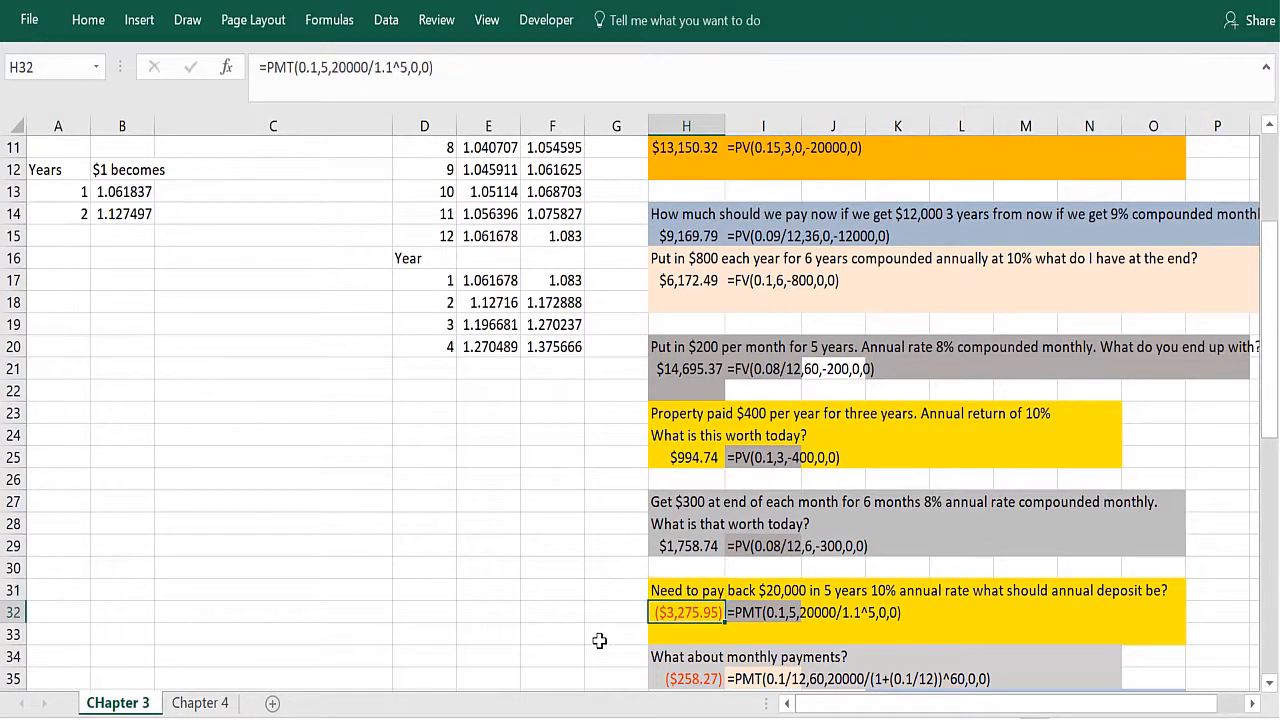
key(Right)
key(Right)
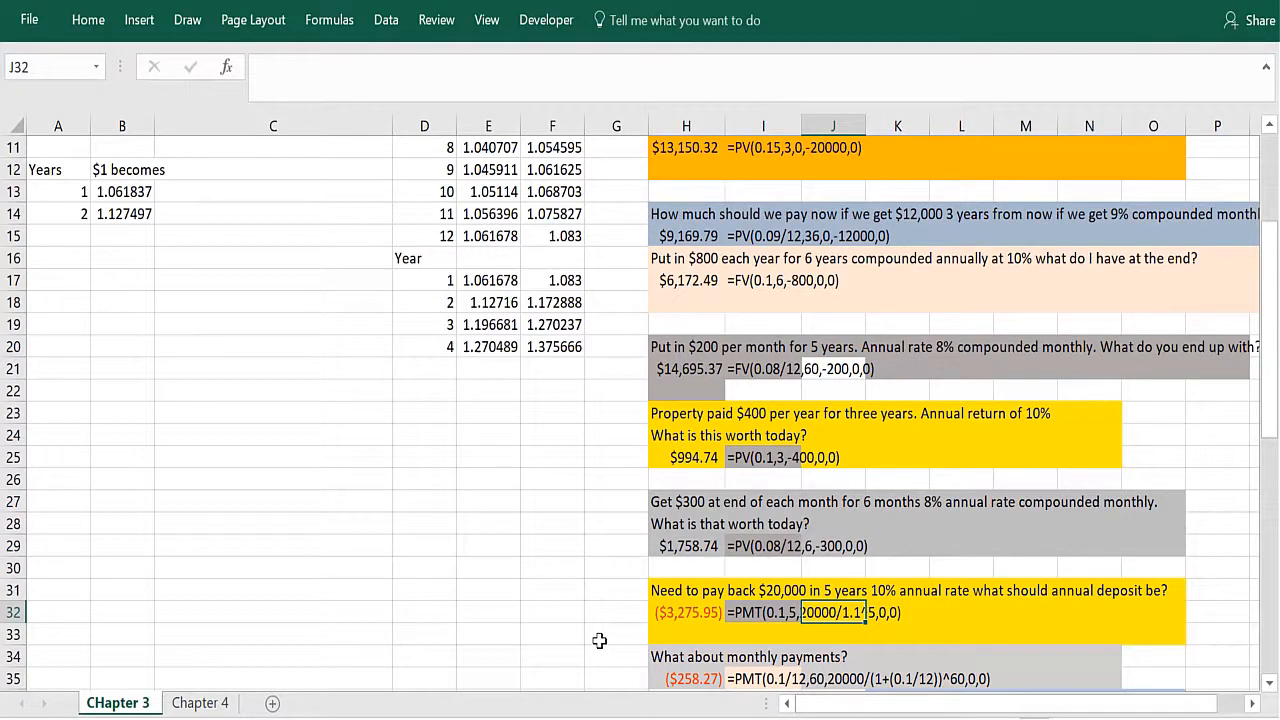
key(Left)
key(Left)
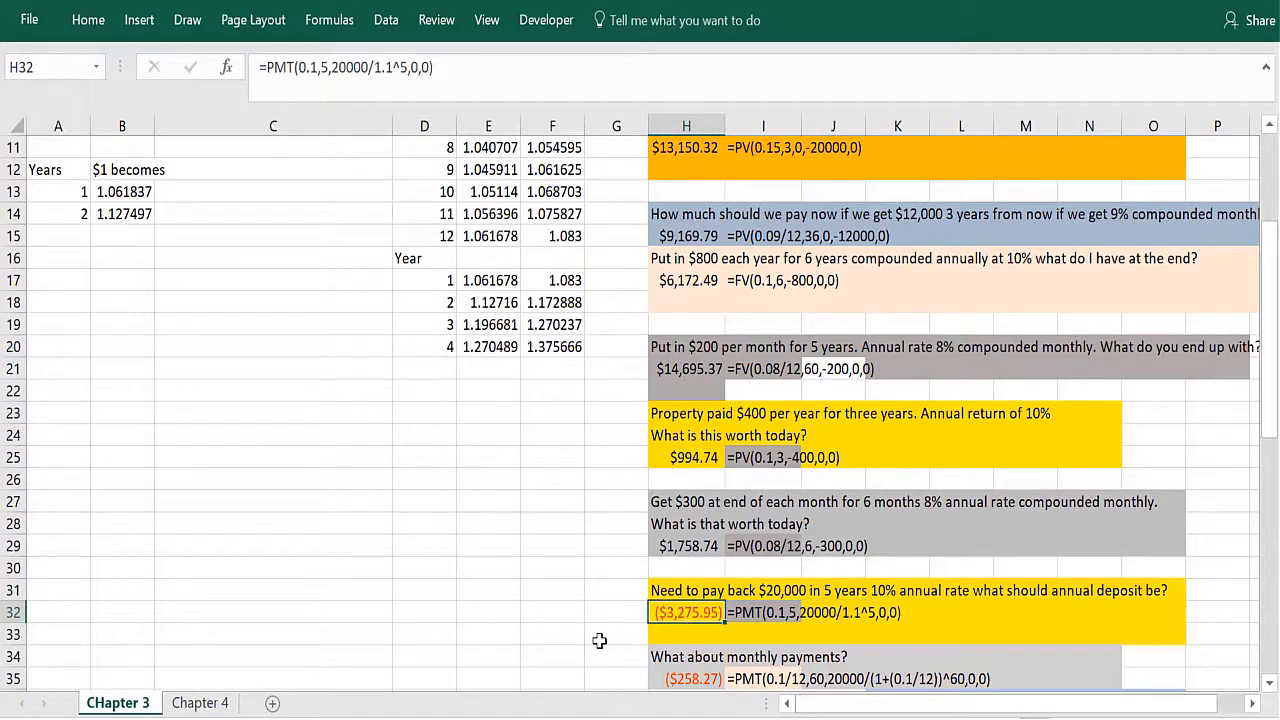
key(Right)
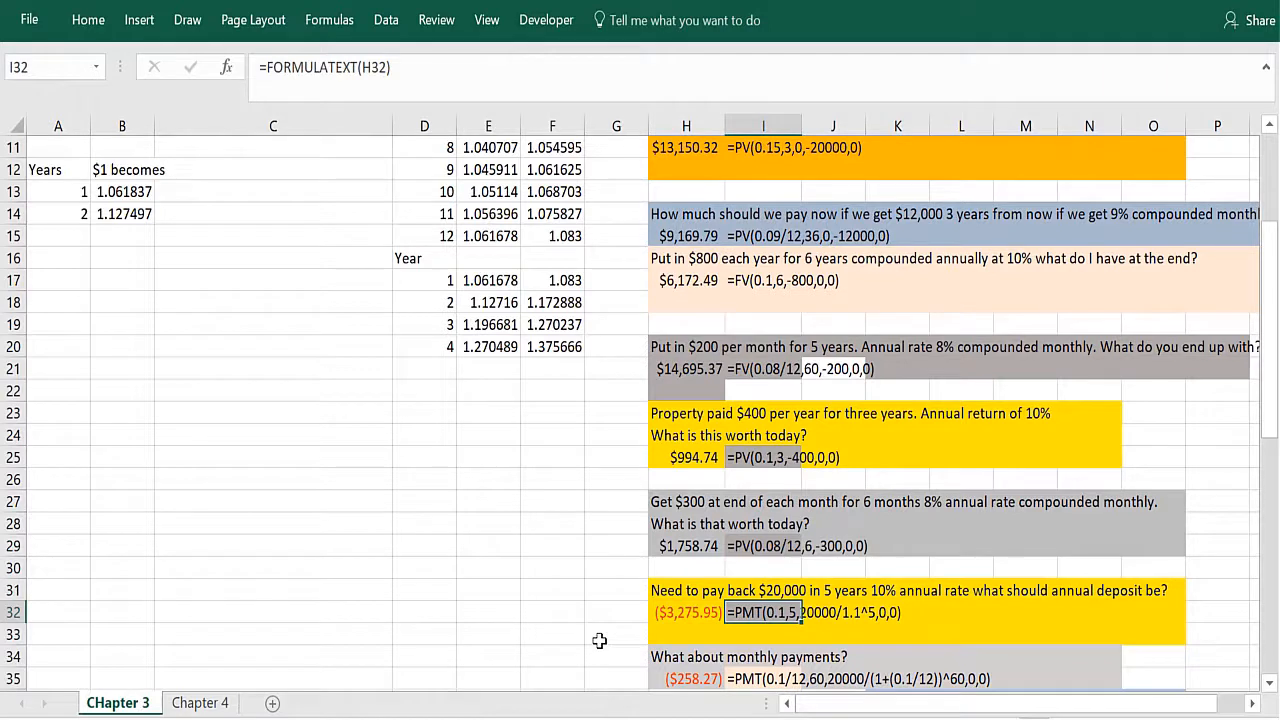
key(Left)
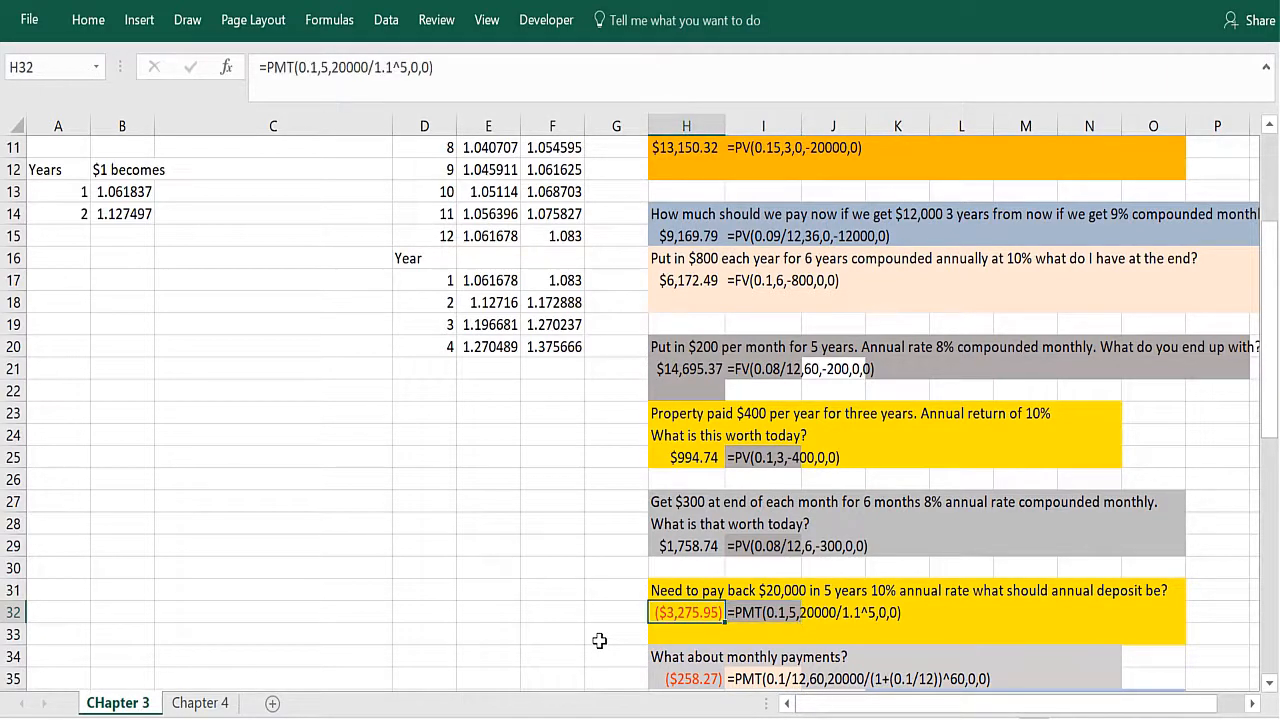
key(Right)
key(Right)
key(Right)
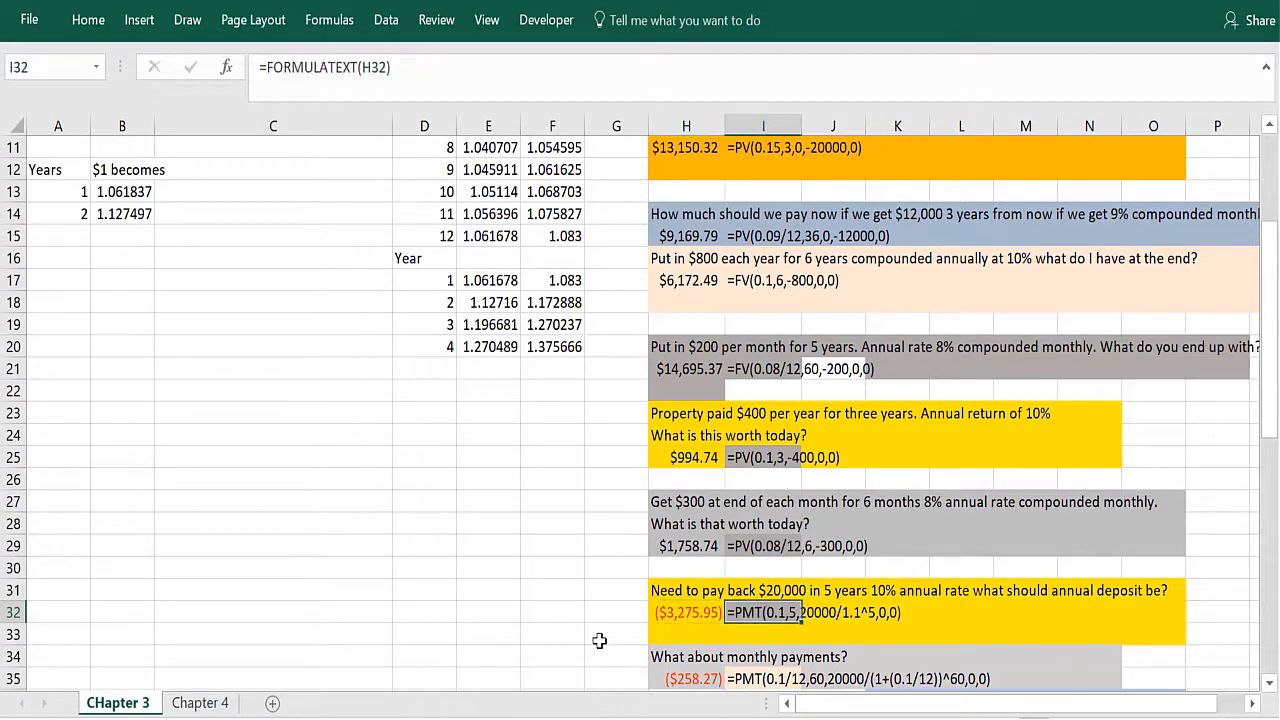
Step: Examine the displayed PMT formula in row 35 for the monthly payments version of the $20,000 problem
key(Down)
key(Down)
key(Down)
key(Down)
key(Down)
key(Down)
key(Down)
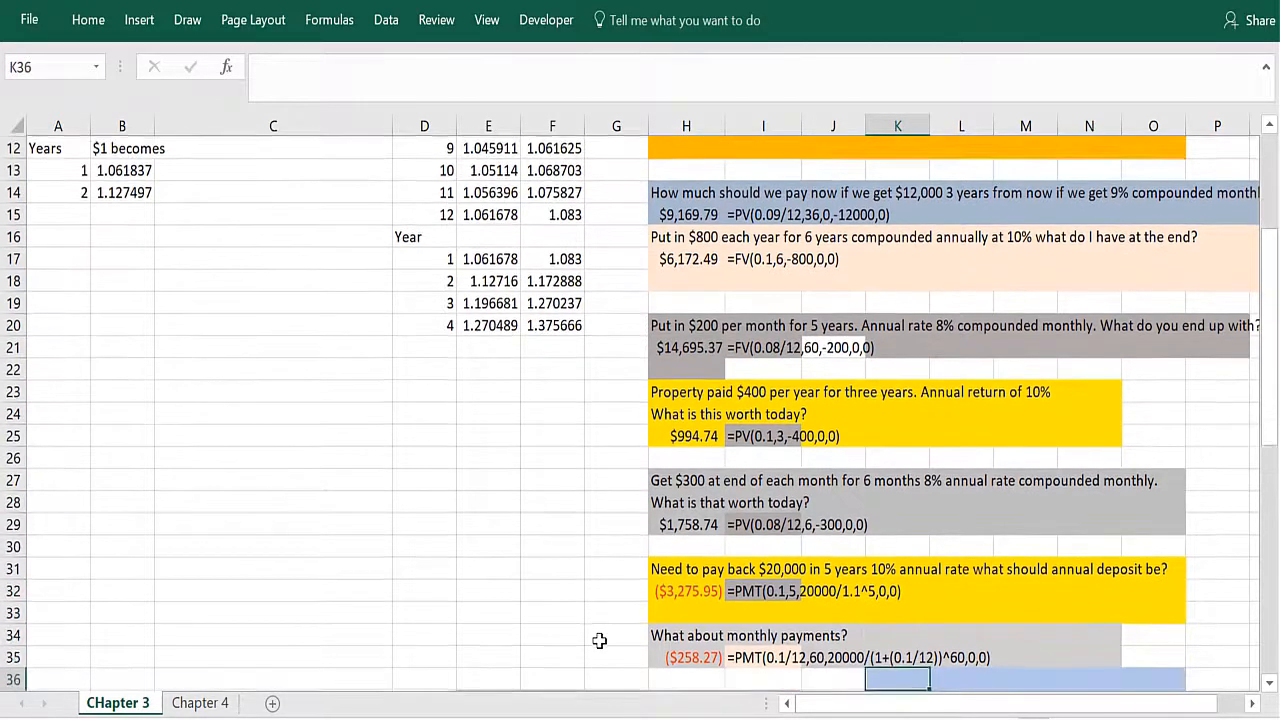
key(Down)
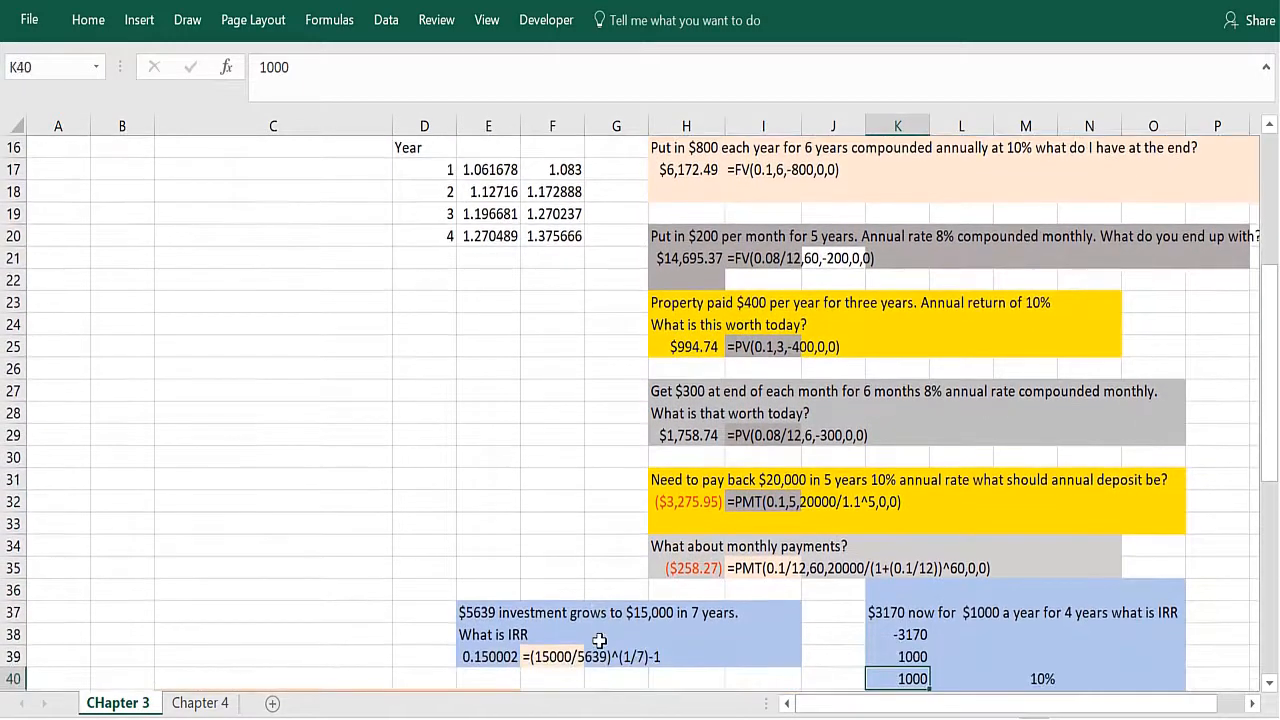
key(Up)
key(Up)
key(Up)
key(Up)
key(Up)
key(Up)
key(Left)
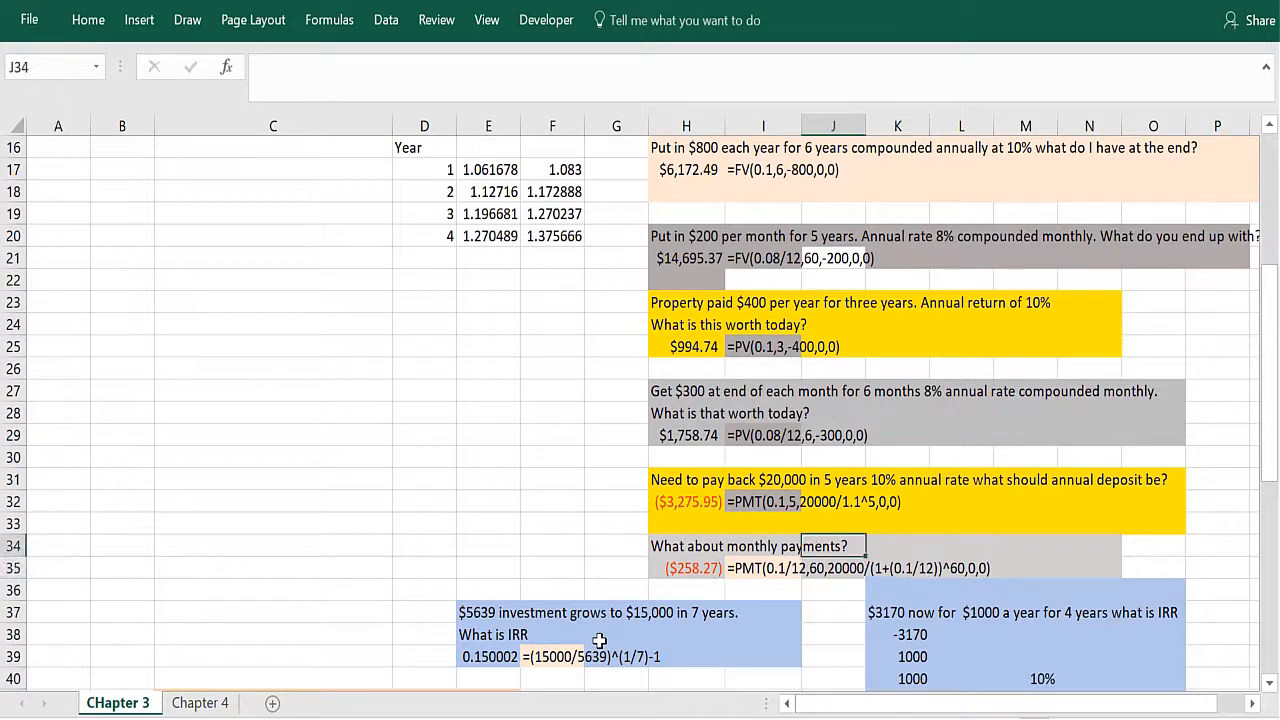
key(Down)
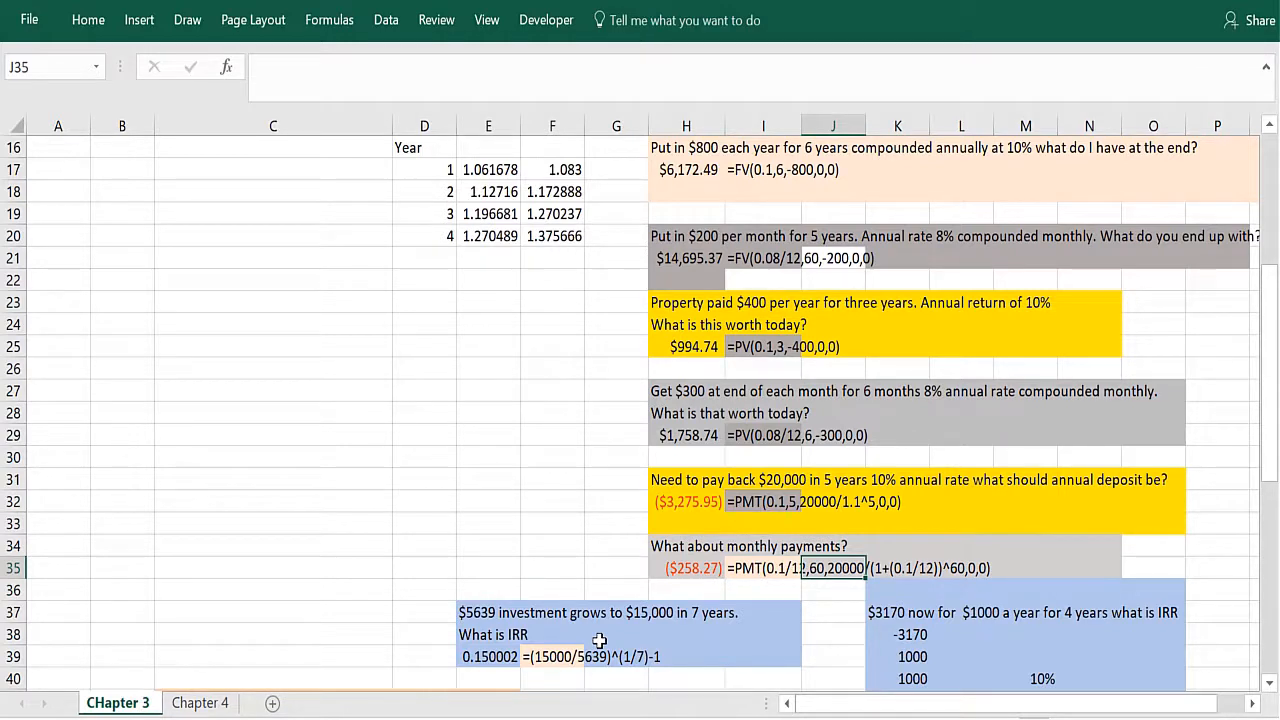
key(Right)
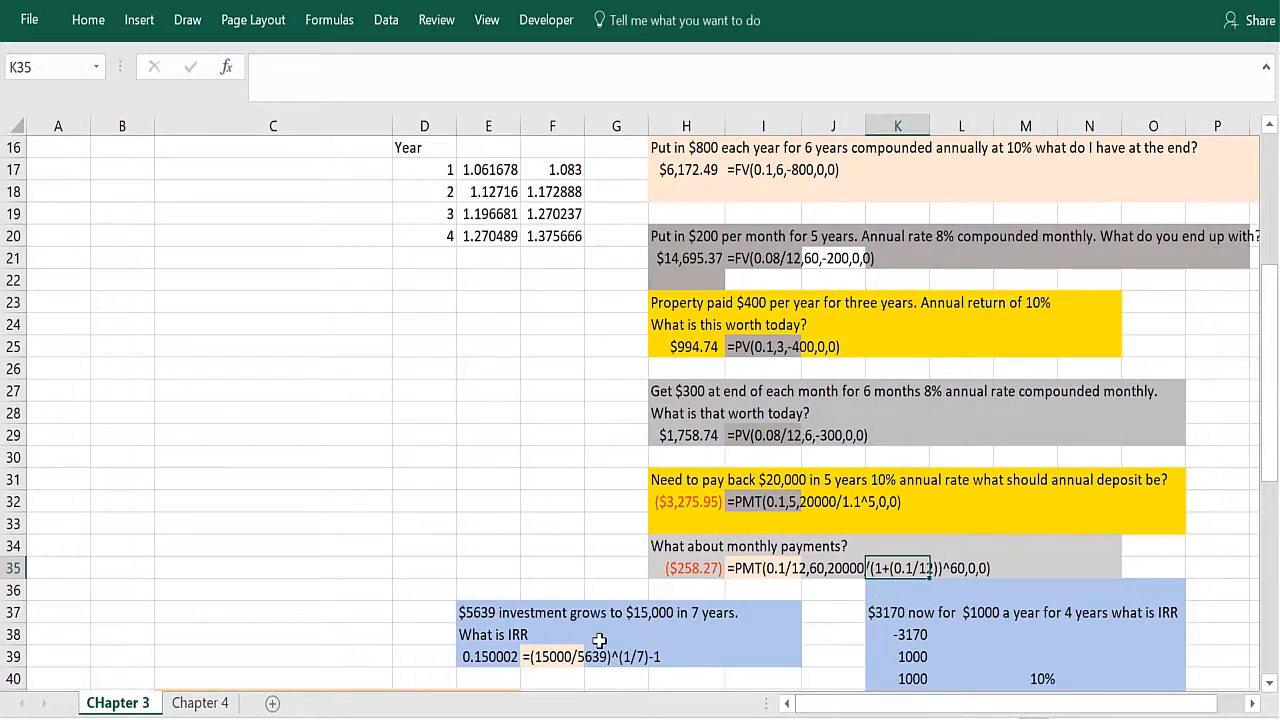
Step: Go to the IRR problem in rows 37 to 39 for a $5,639 investment growing to $15,000 in seven years
key(Down)
key(Down)
key(Down)
key(Left)
key(Left)
key(Left)
key(Left)
key(Left)
key(Left)
key(Left)
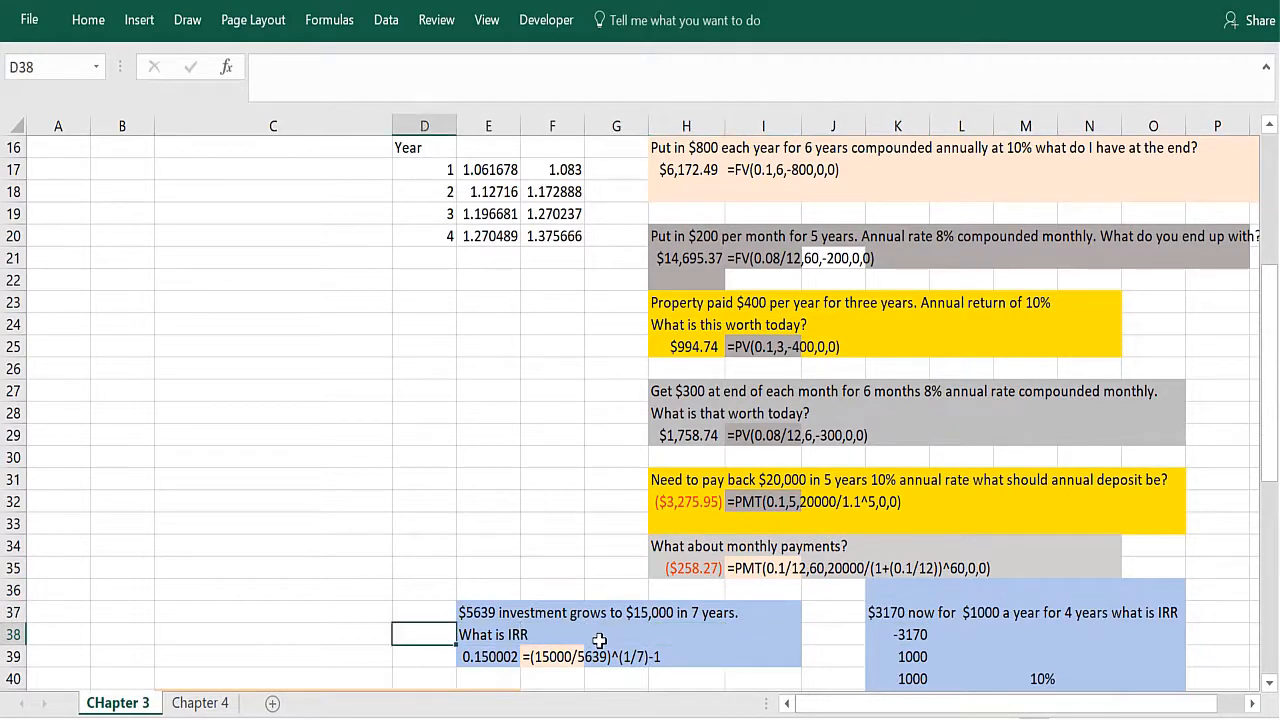
key(Down)
key(Down)
key(Down)
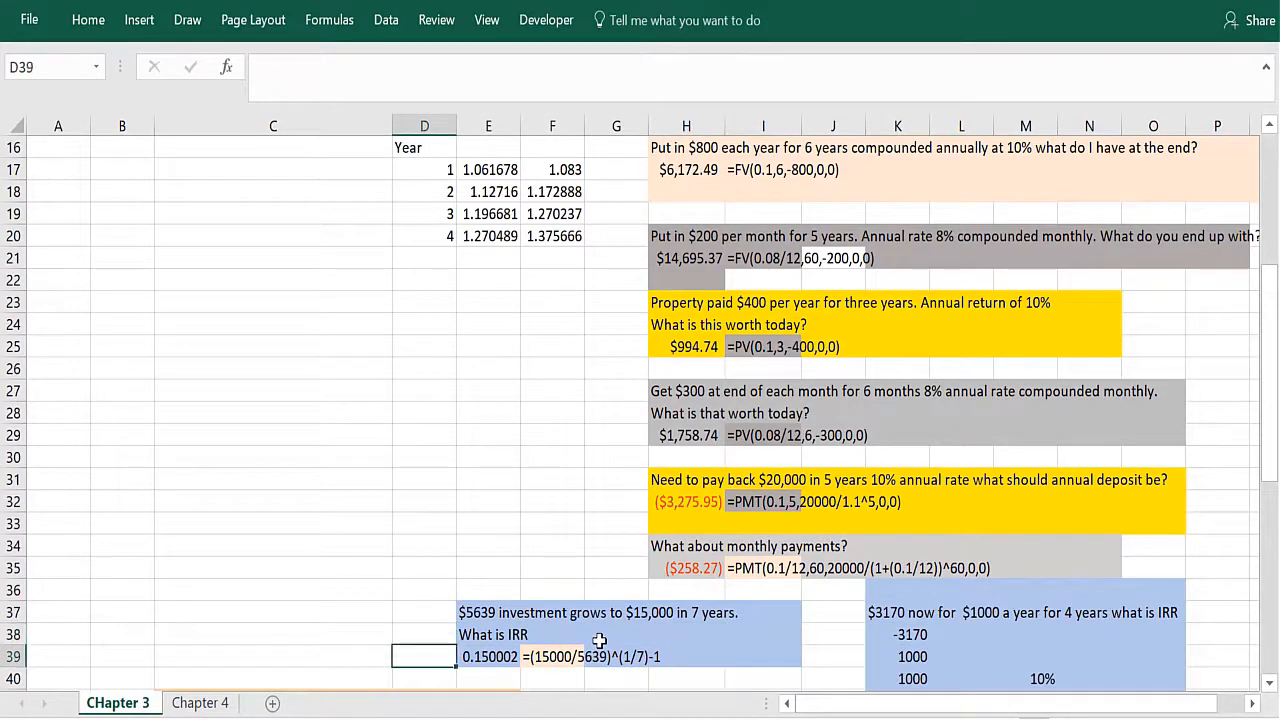
key(Up)
key(Up)
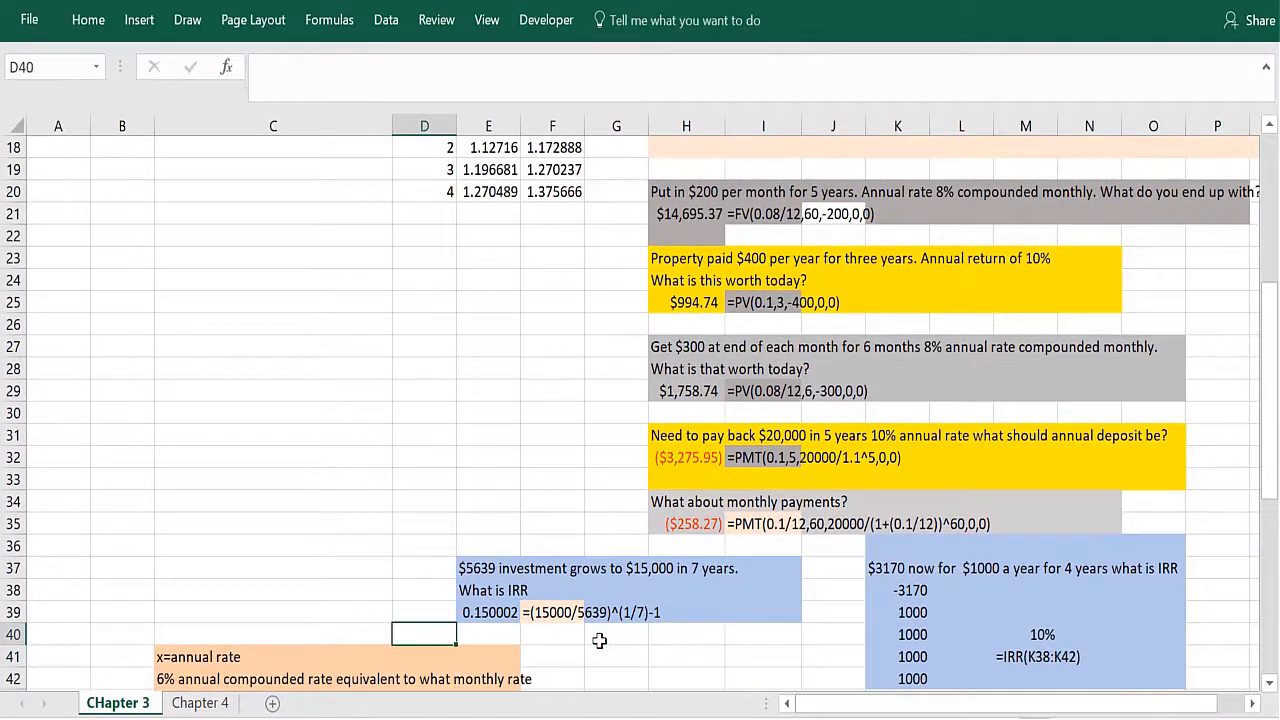
Step: Review the growth rate formula in E39 and its displayed formula text in F39
key(Right)
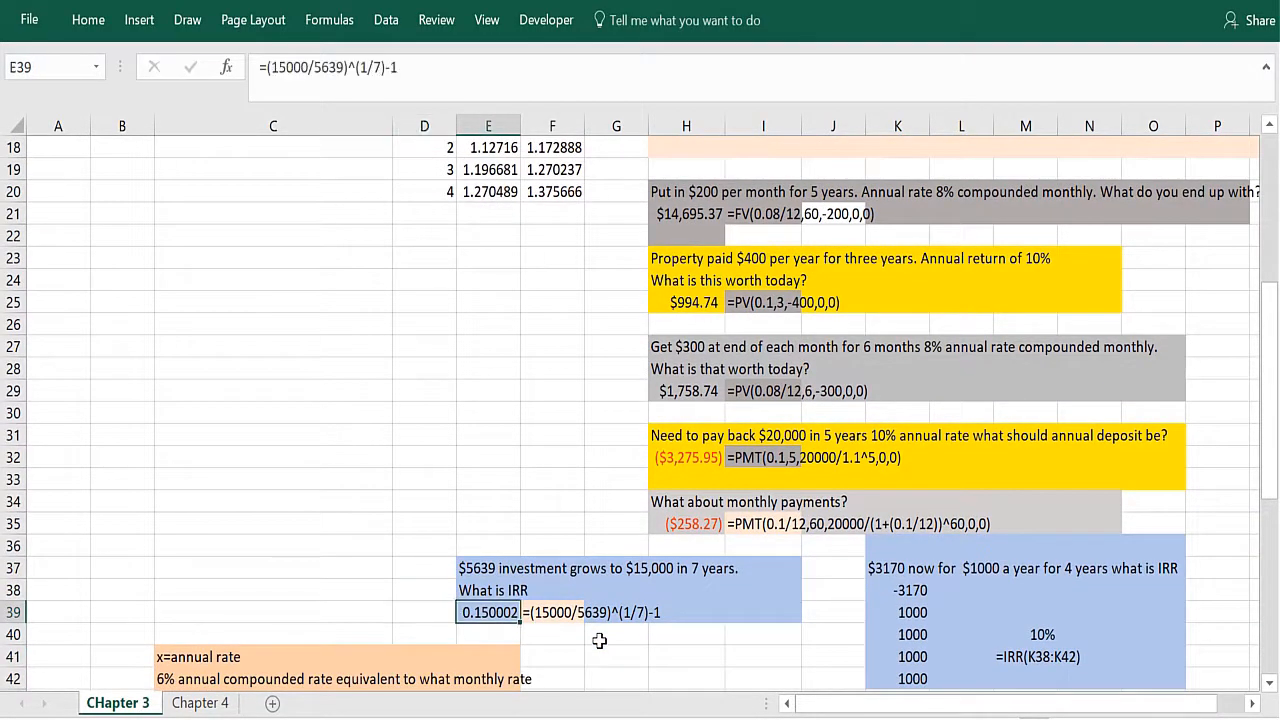
key(Right)
key(Right)
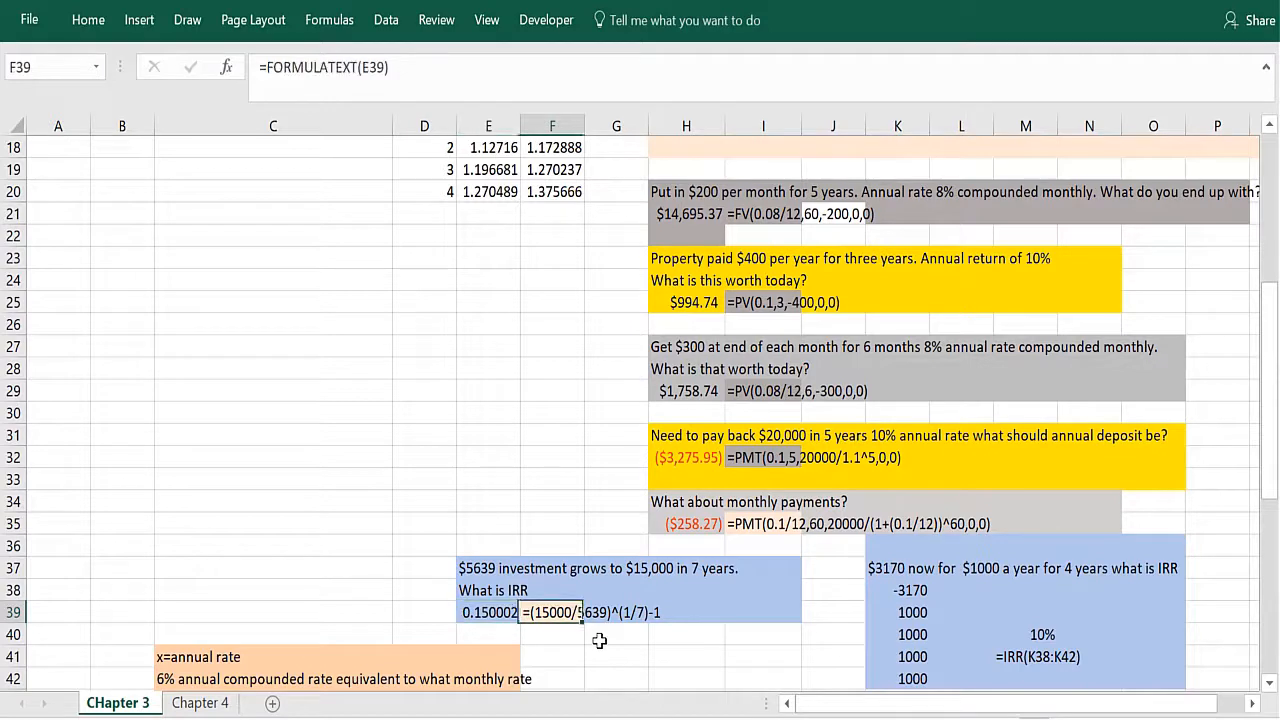
key(Left)
key(Left)
key(Up)
key(Up)
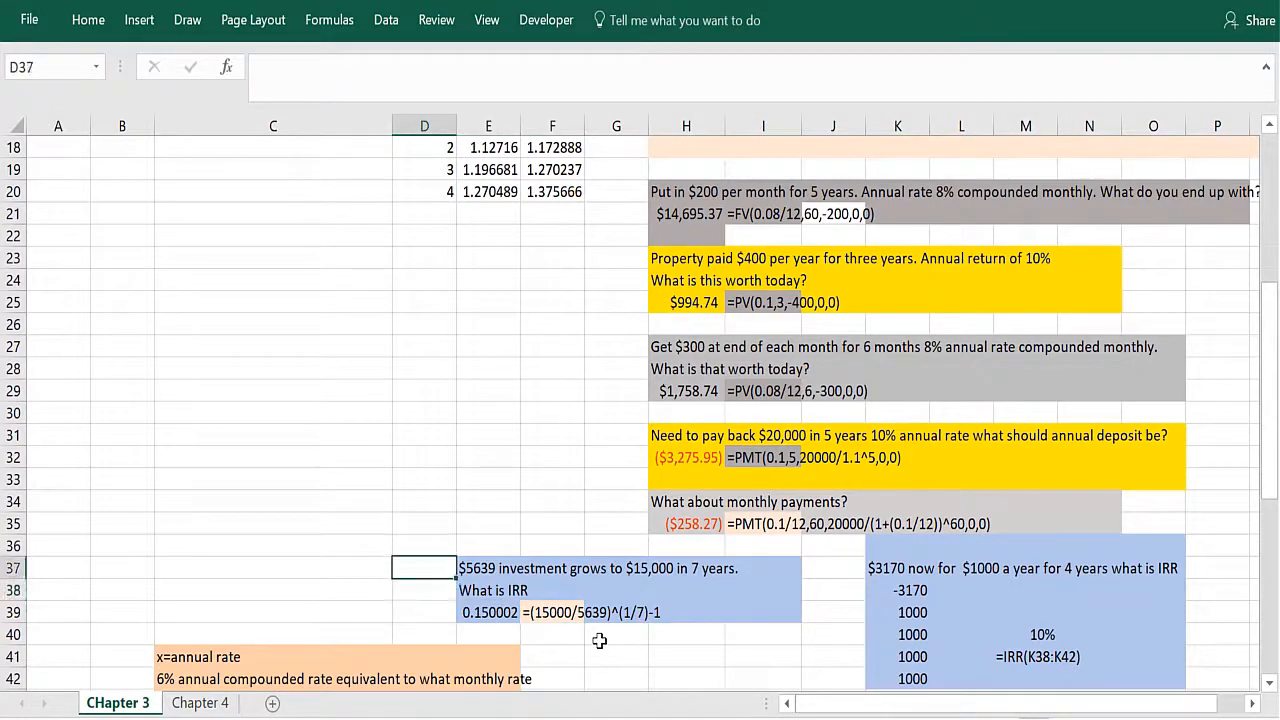
Step: Examine the cash flows in K38:K42 for paying $3,170 now and receiving $1,000 a year for four years
key(Right)
key(Right)
key(Right)
key(Right)
key(Right)
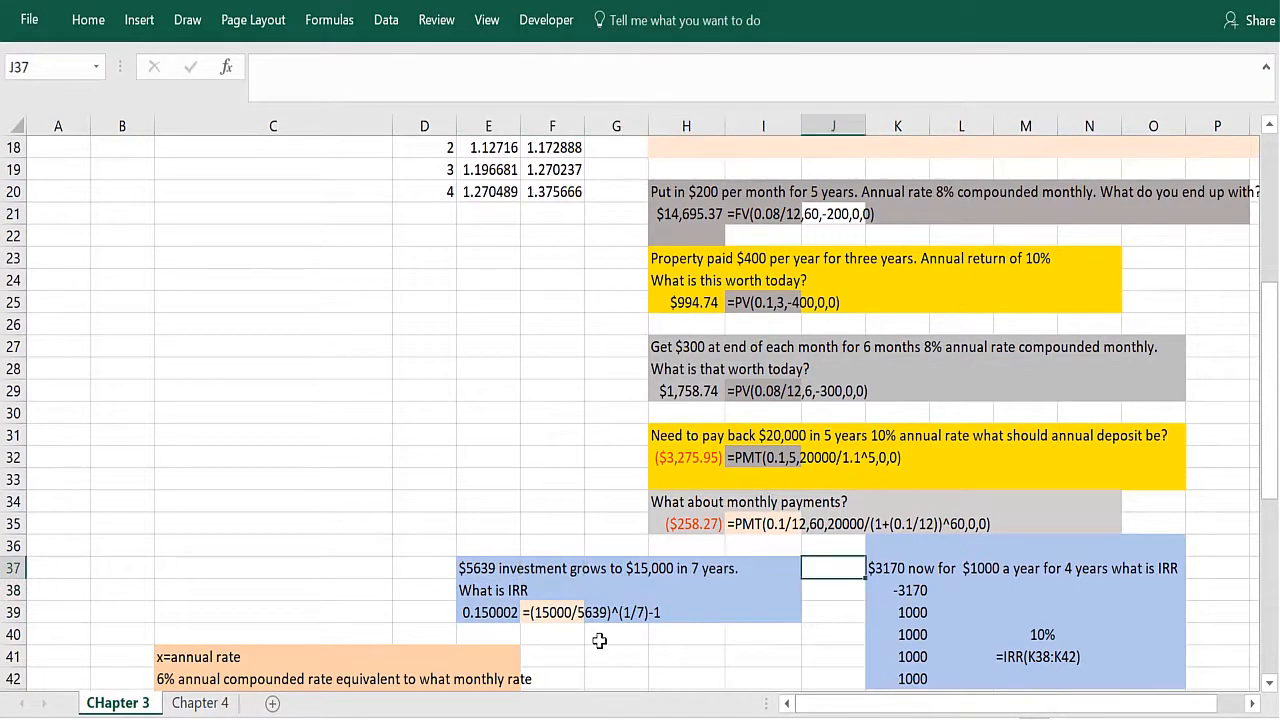
key(Down)
key(Right)
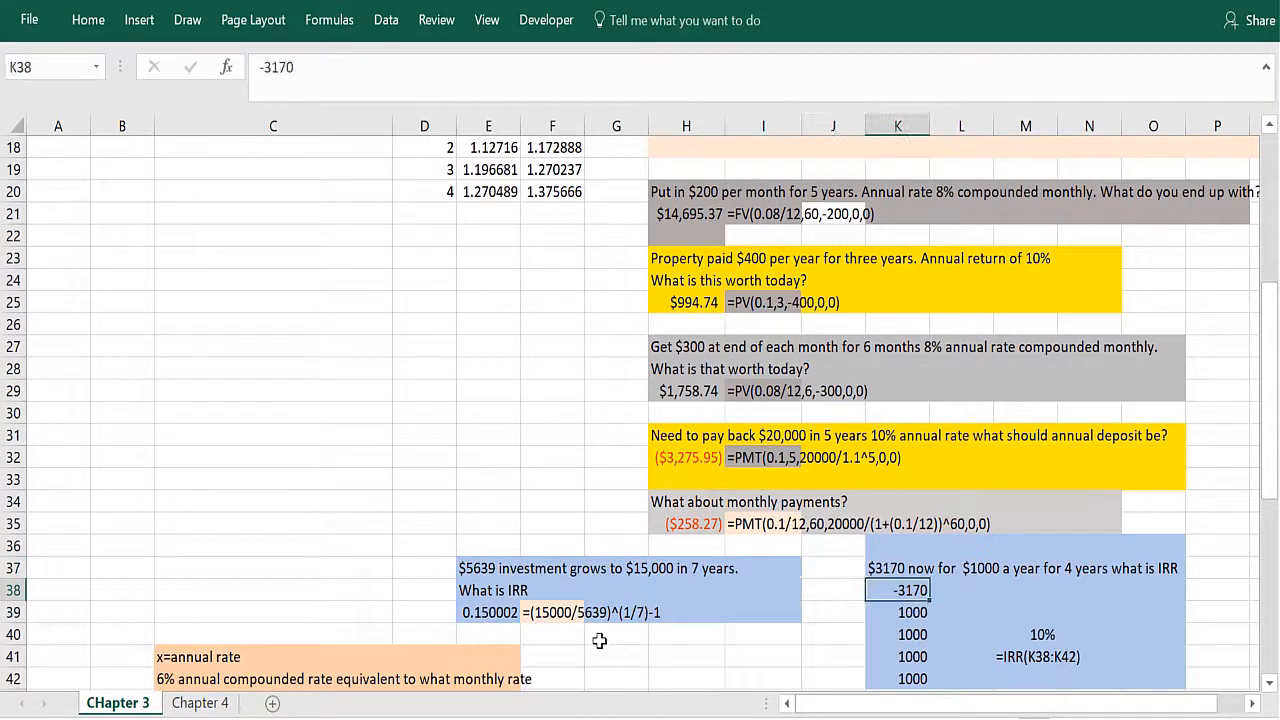
key(Down)
key(Down)
key(Down)
key(Down)
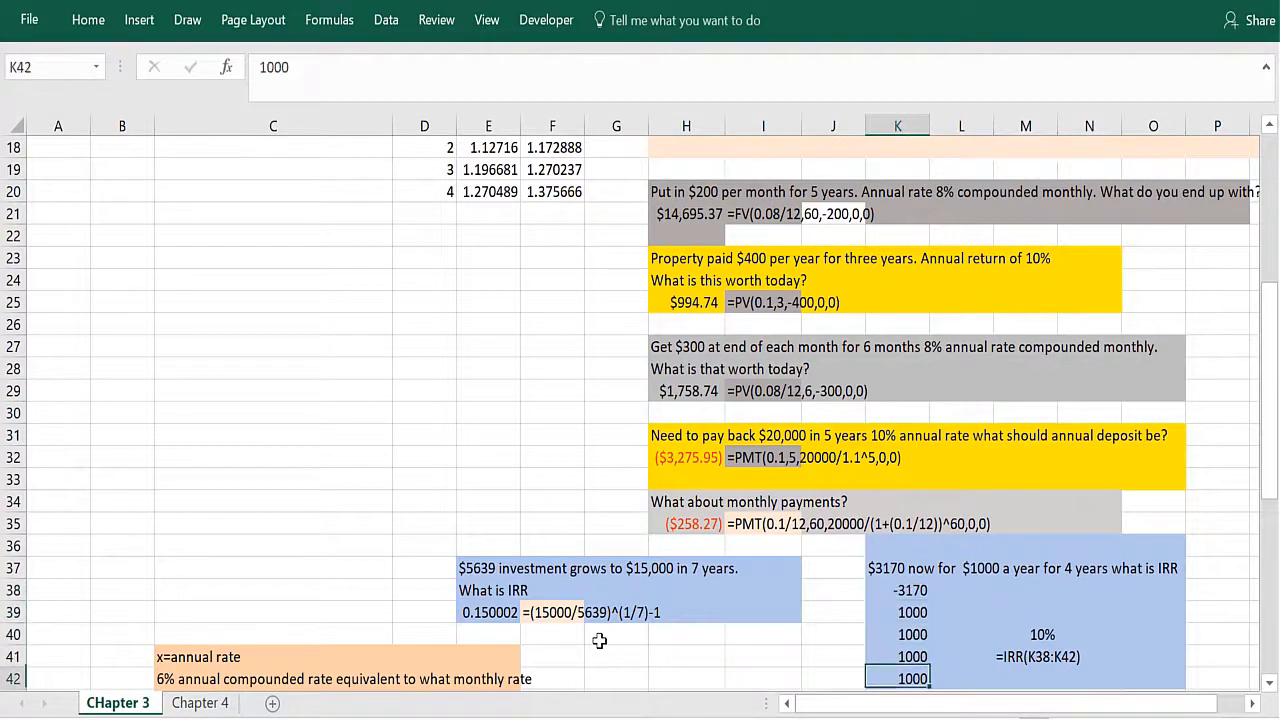
Step: Inspect the displayed IRR formula in M41 that uses the K38:K42 cash flows
key(Up)
key(Up)
key(Down)
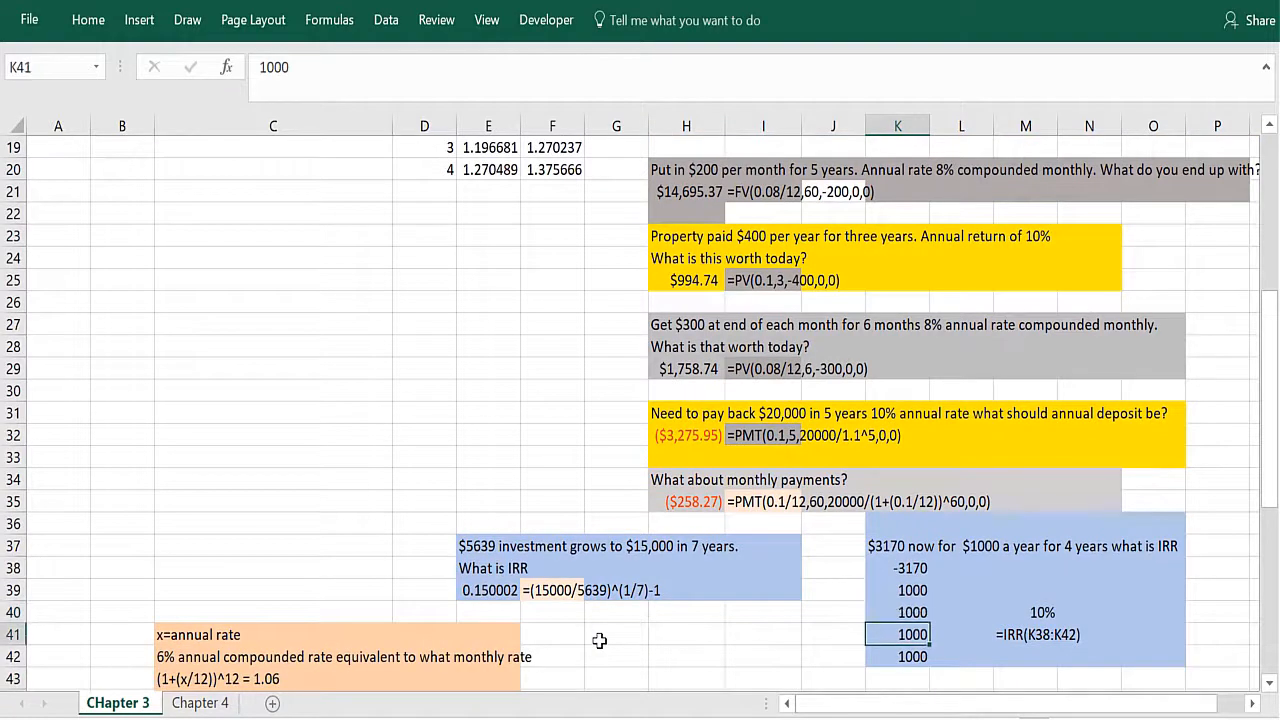
key(Right)
key(Right)
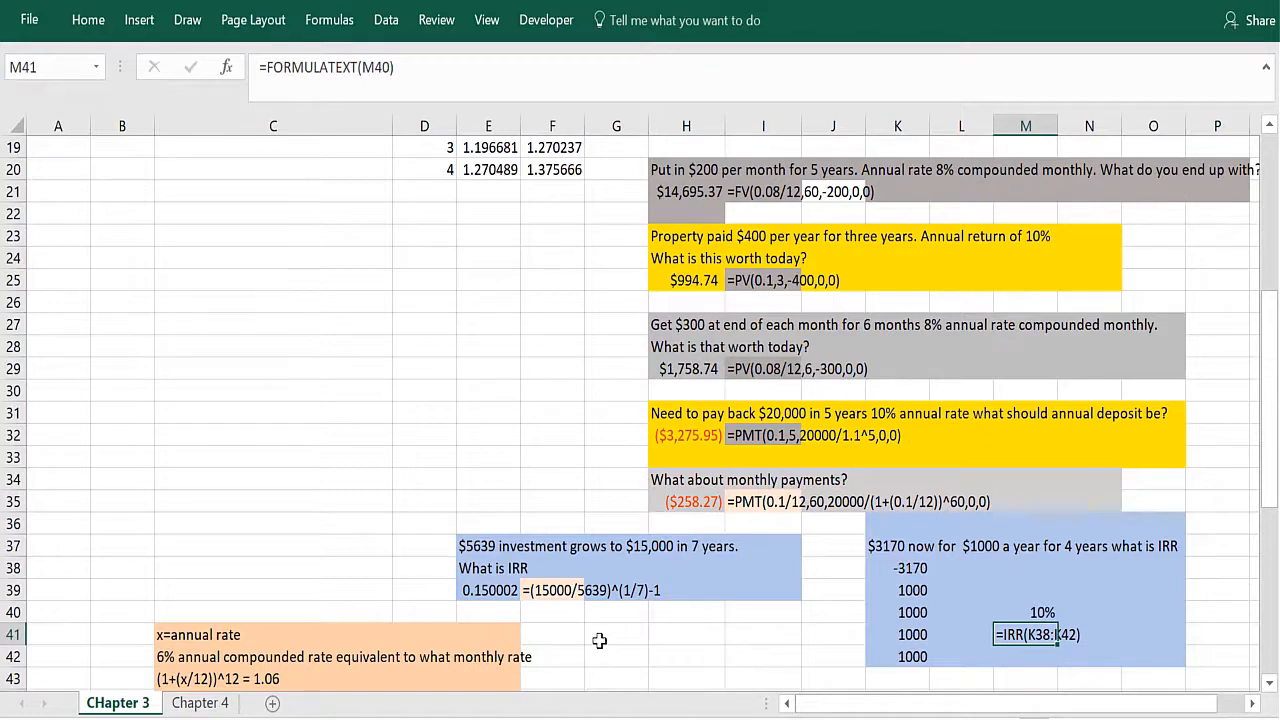
Step: Clear the x=annual rate note in C41 above the 6% compounded rate problem
key(Left)
key(Left)
key(Left)
key(Left)
key(Left)
key(Left)
key(Left)
key(Left)
key(Left)
key(Left)
key(Left)
key(Left)
key(Down)
key(Down)
key(Down)
key(Down)
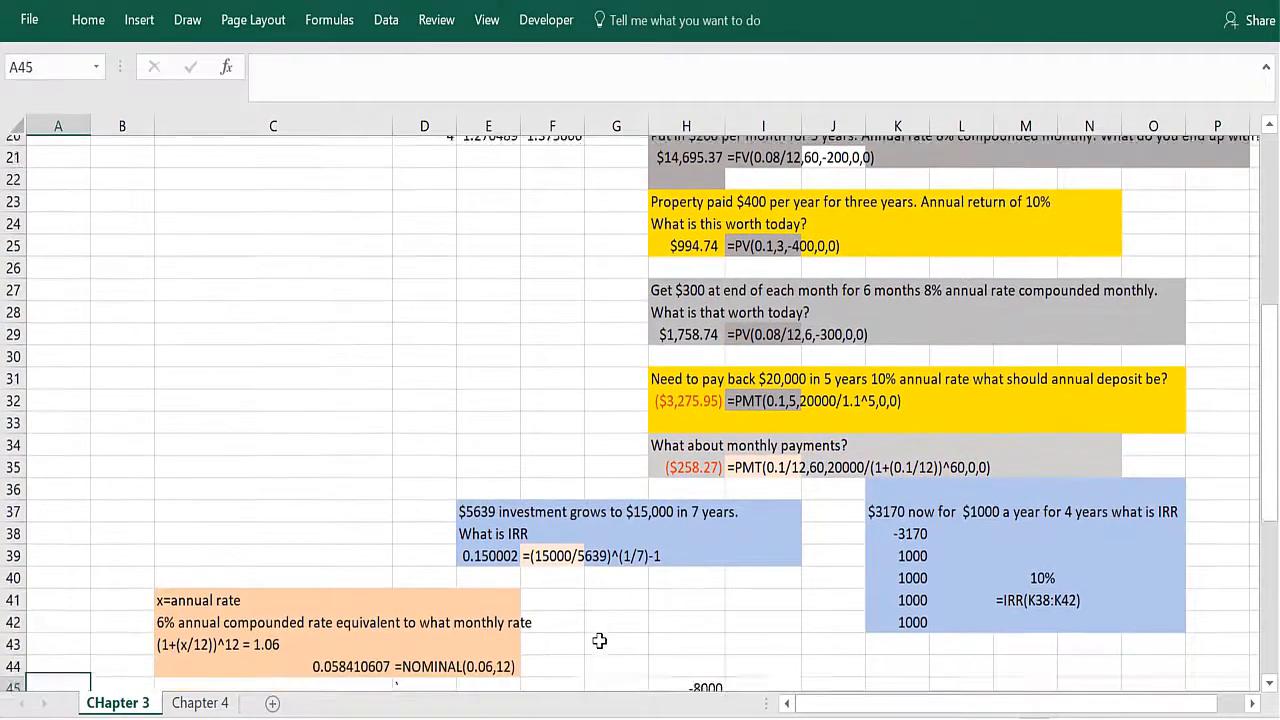
key(Down)
key(Down)
key(Down)
key(Down)
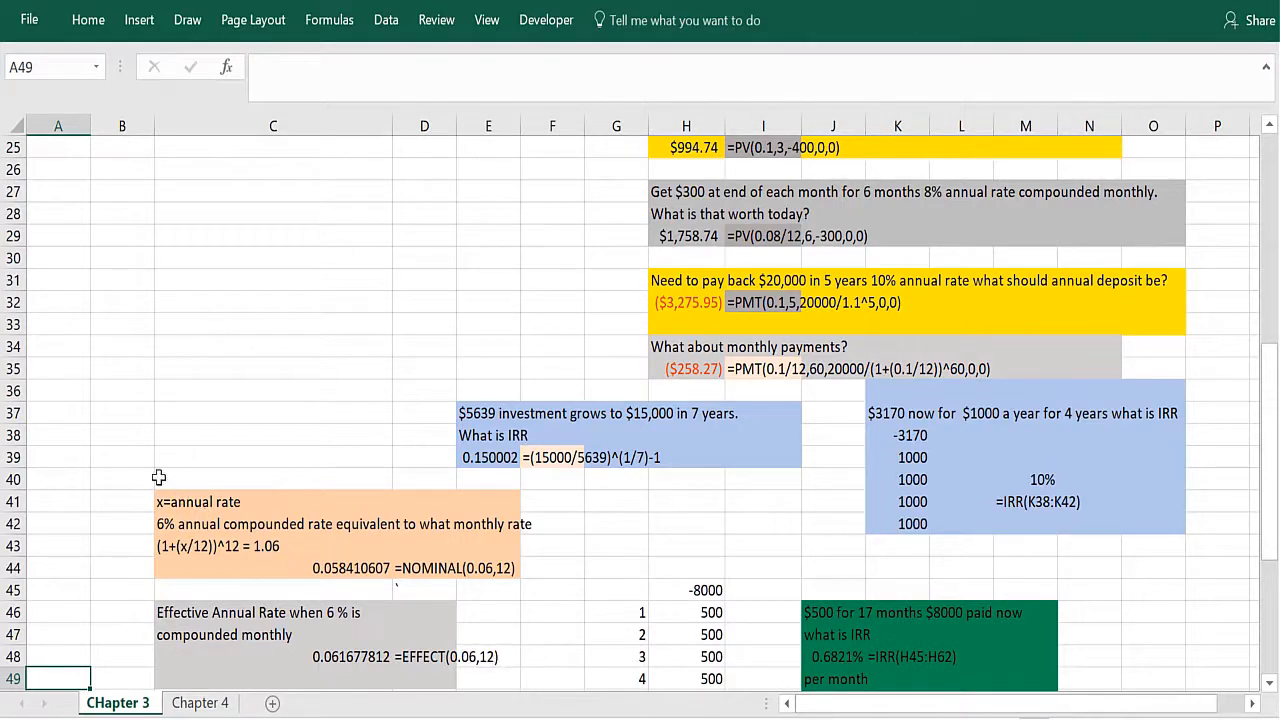
click(187, 519)
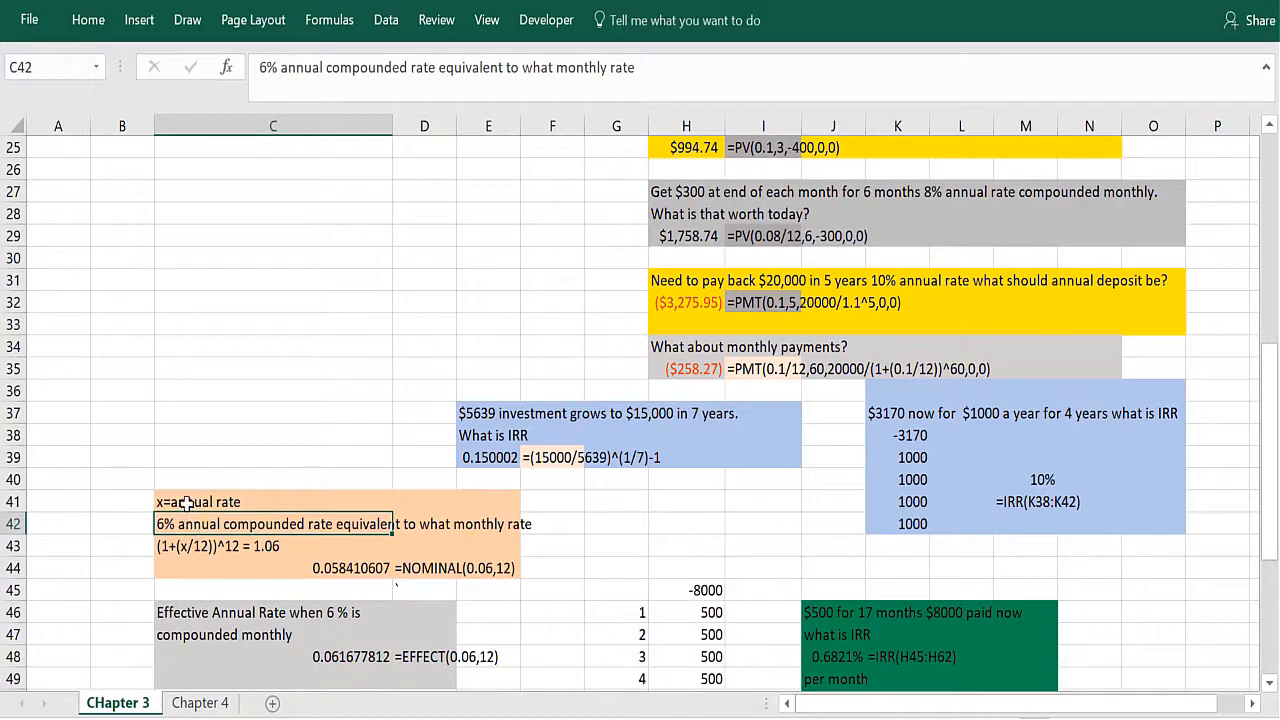
click(186, 504)
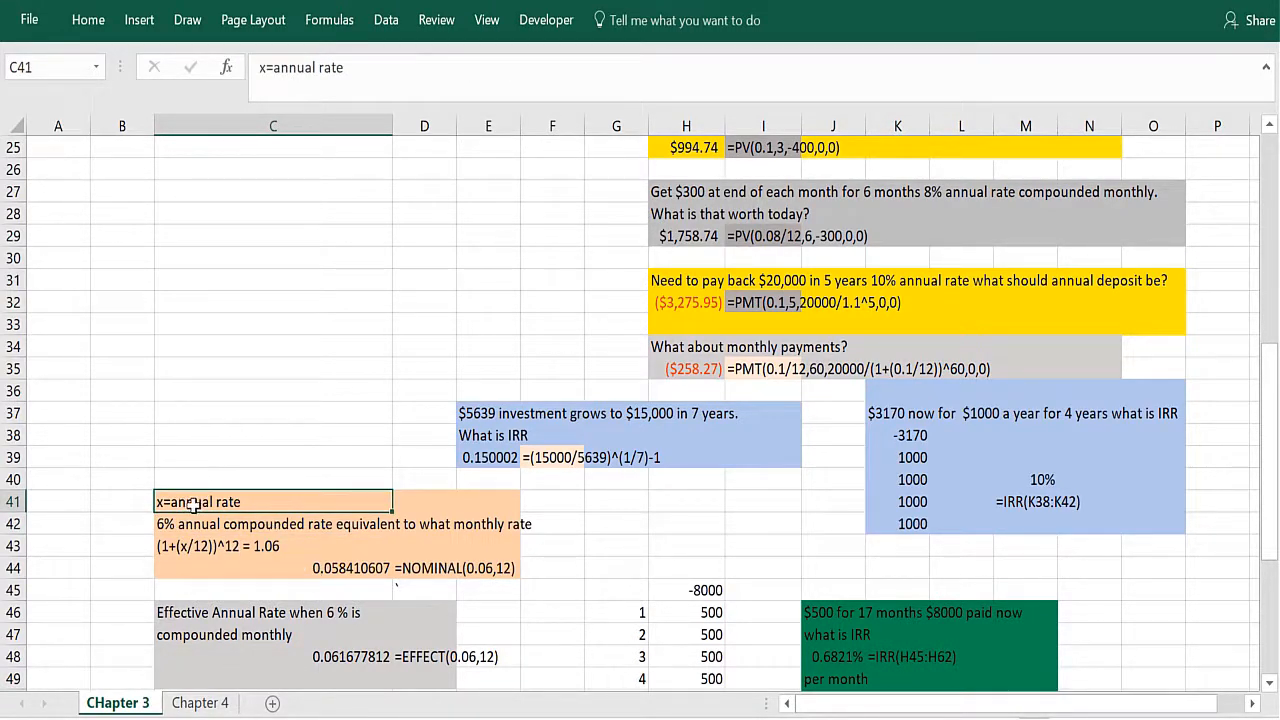
key(Delete)
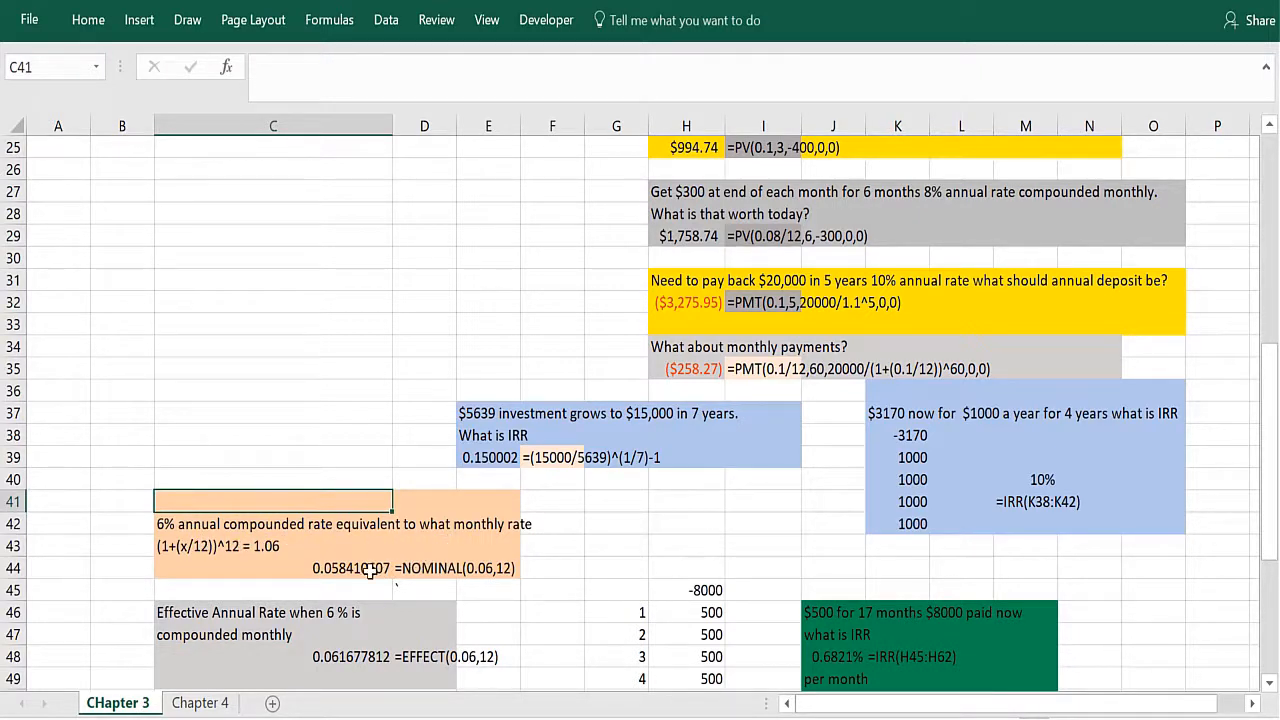
Step: Review the monthly compounding equation in C43 and the function arguments of the NOMINAL formula in C44
click(207, 546)
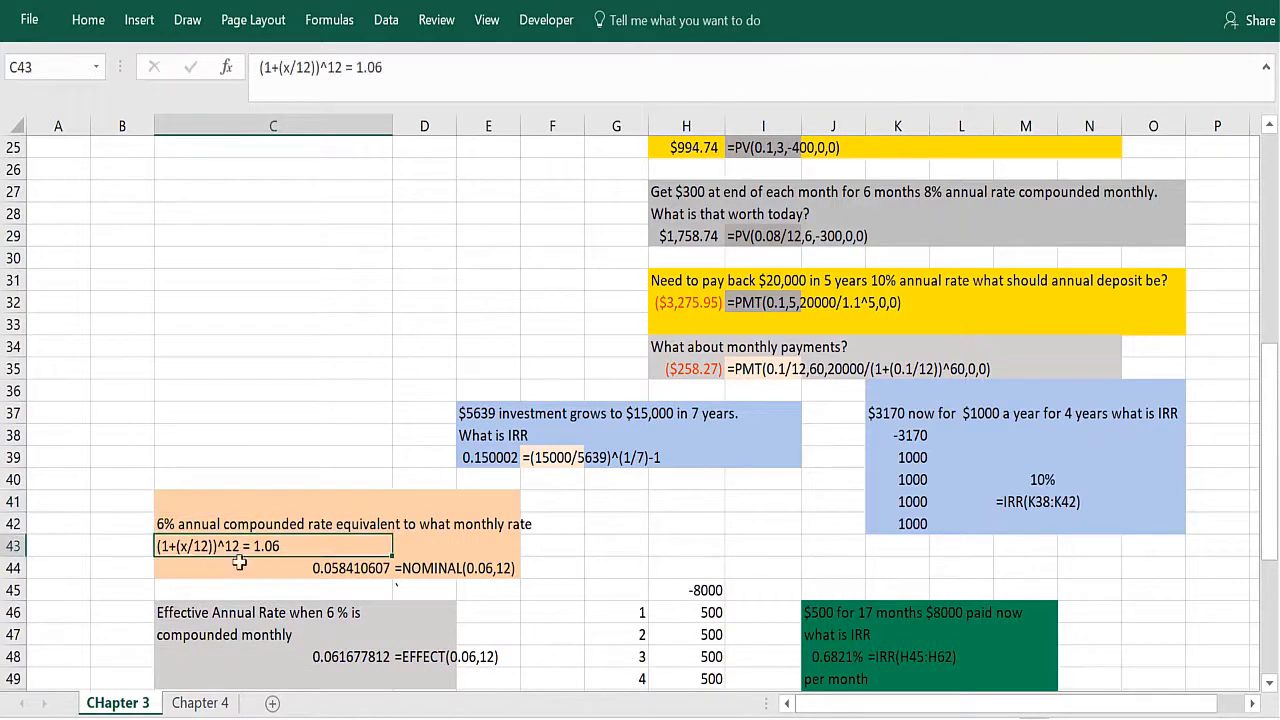
click(350, 576)
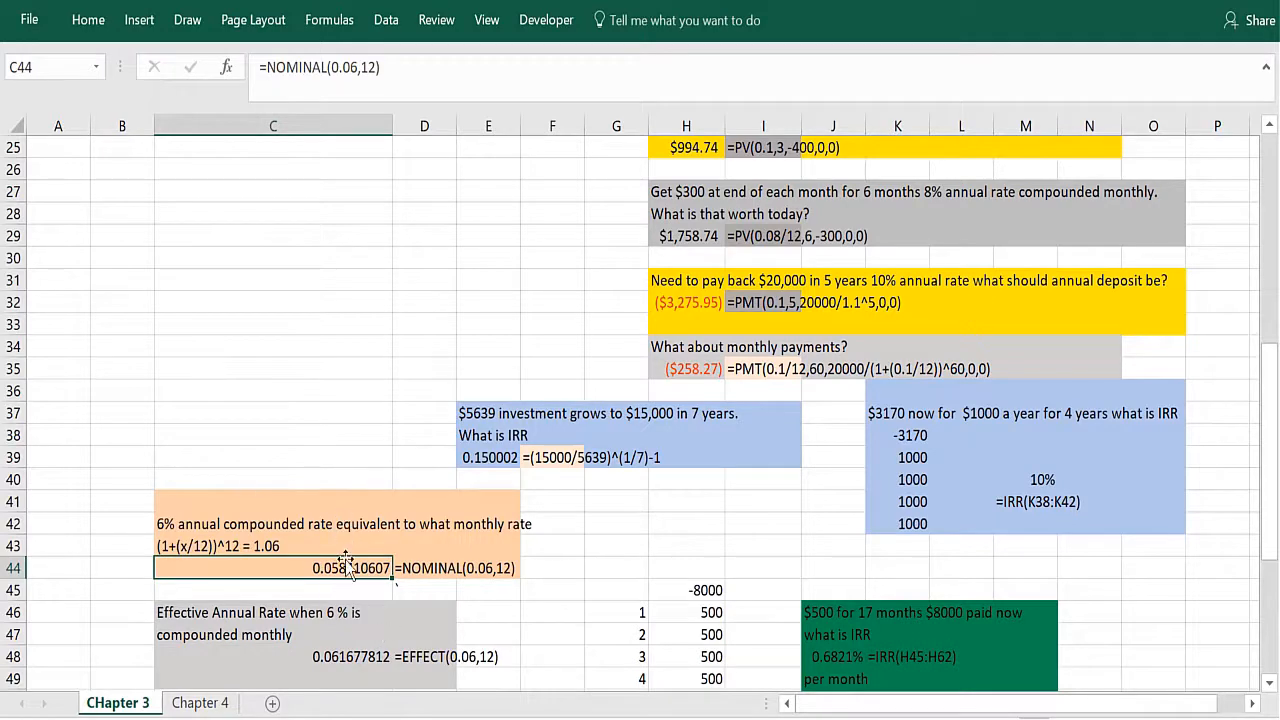
click(227, 67)
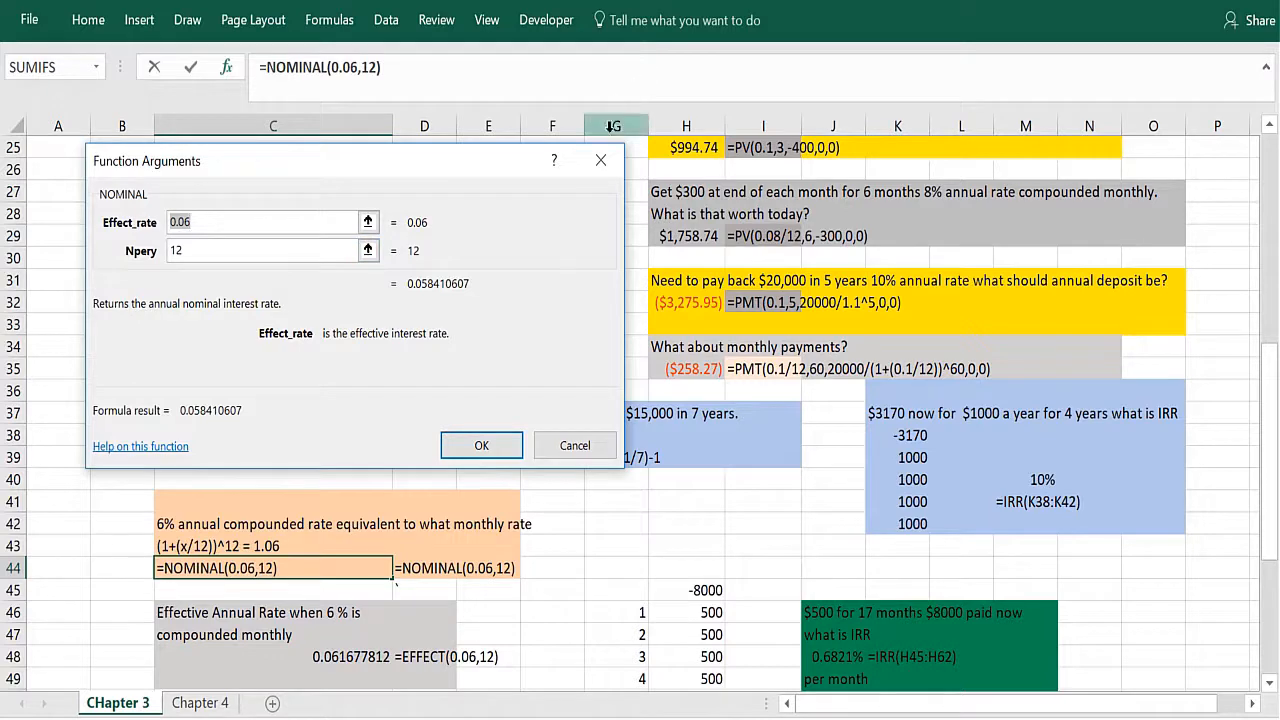
click(602, 161)
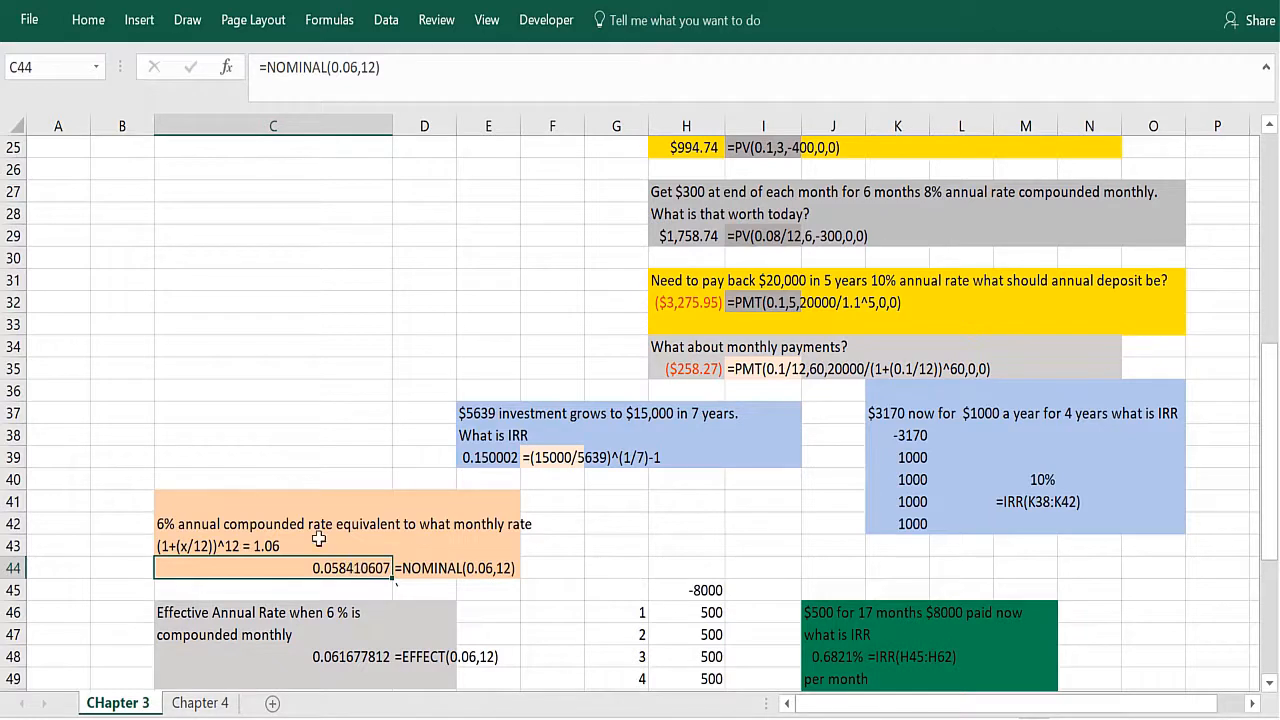
Step: Replace the word monthly with annual in the rate question in C42
click(238, 520)
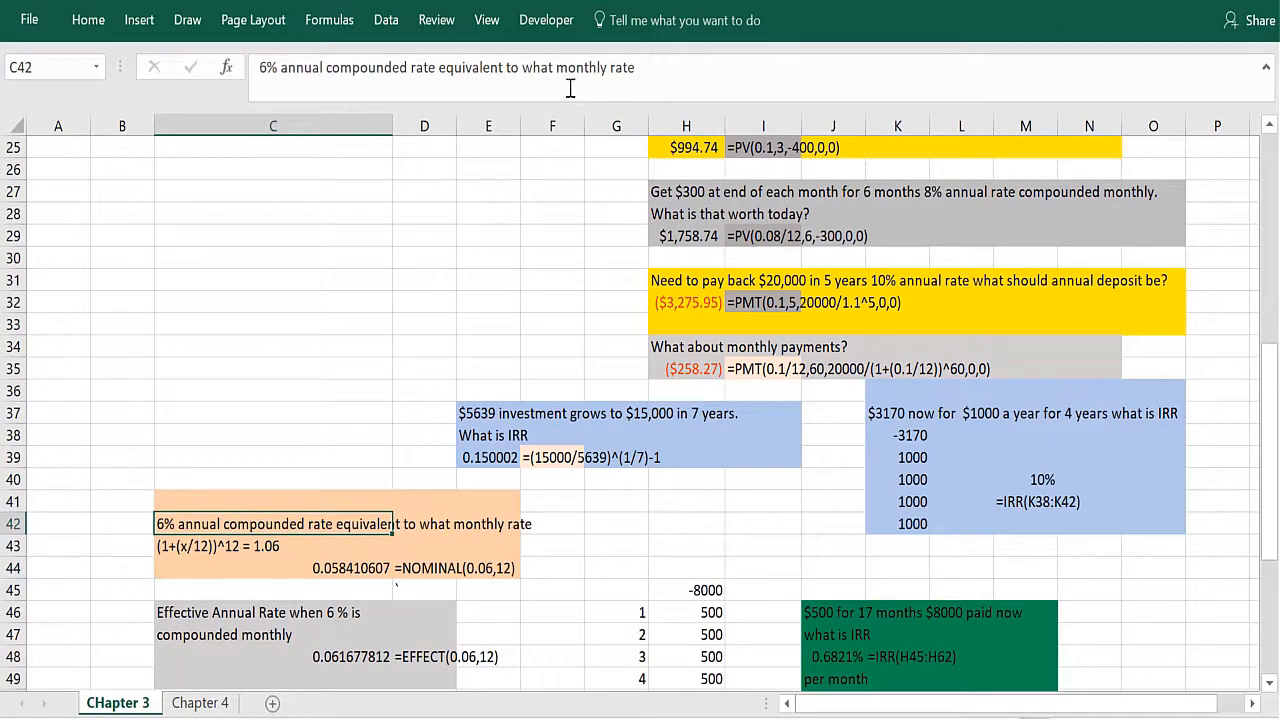
drag(556, 67, 614, 70)
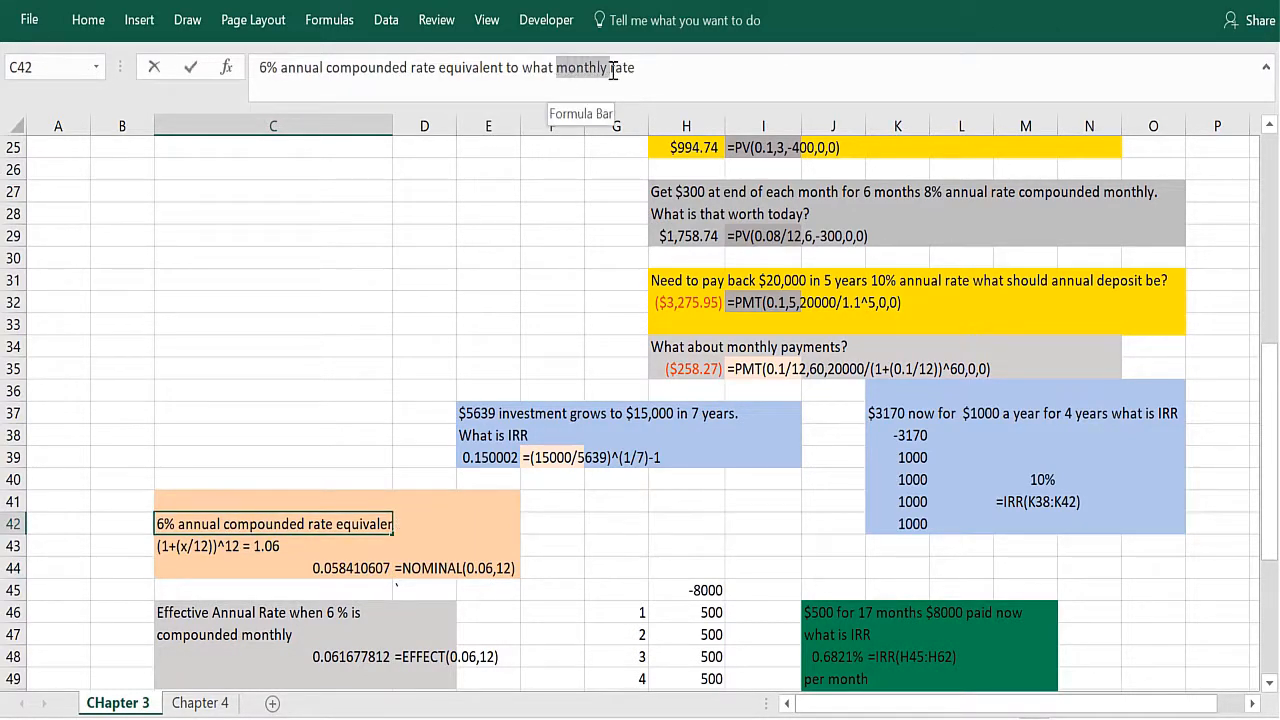
text(annual)
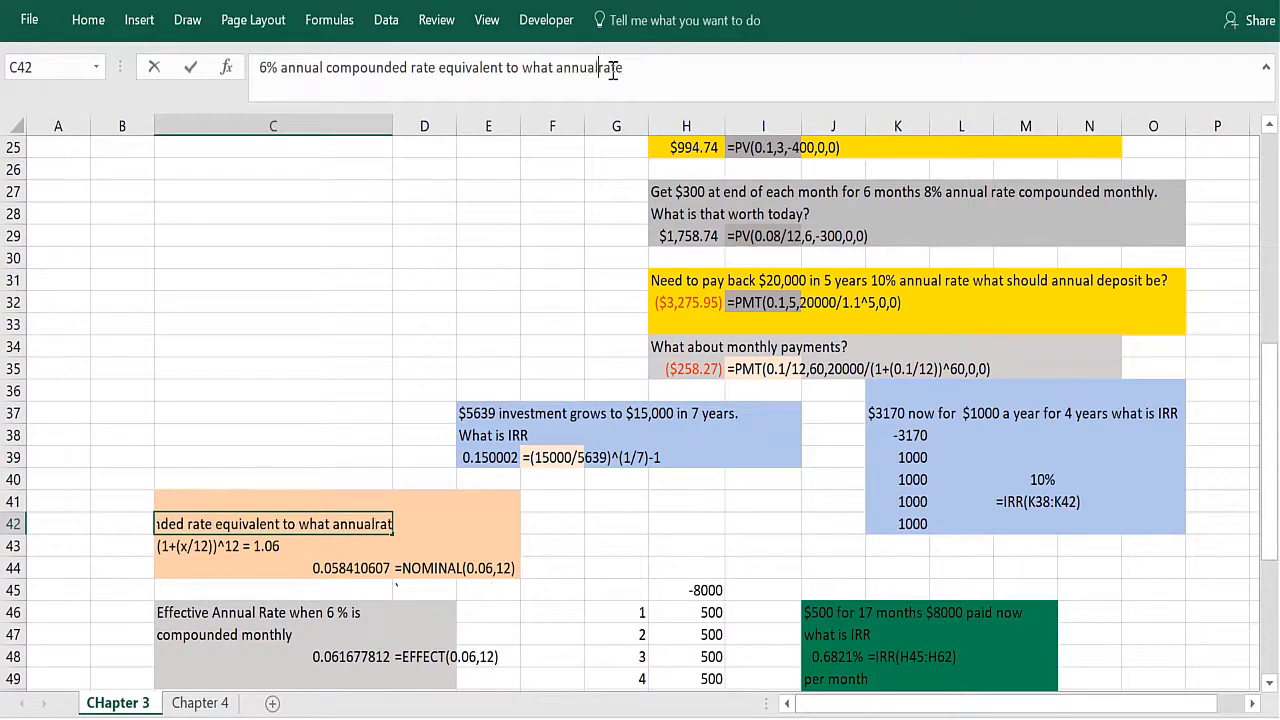
key(Return)
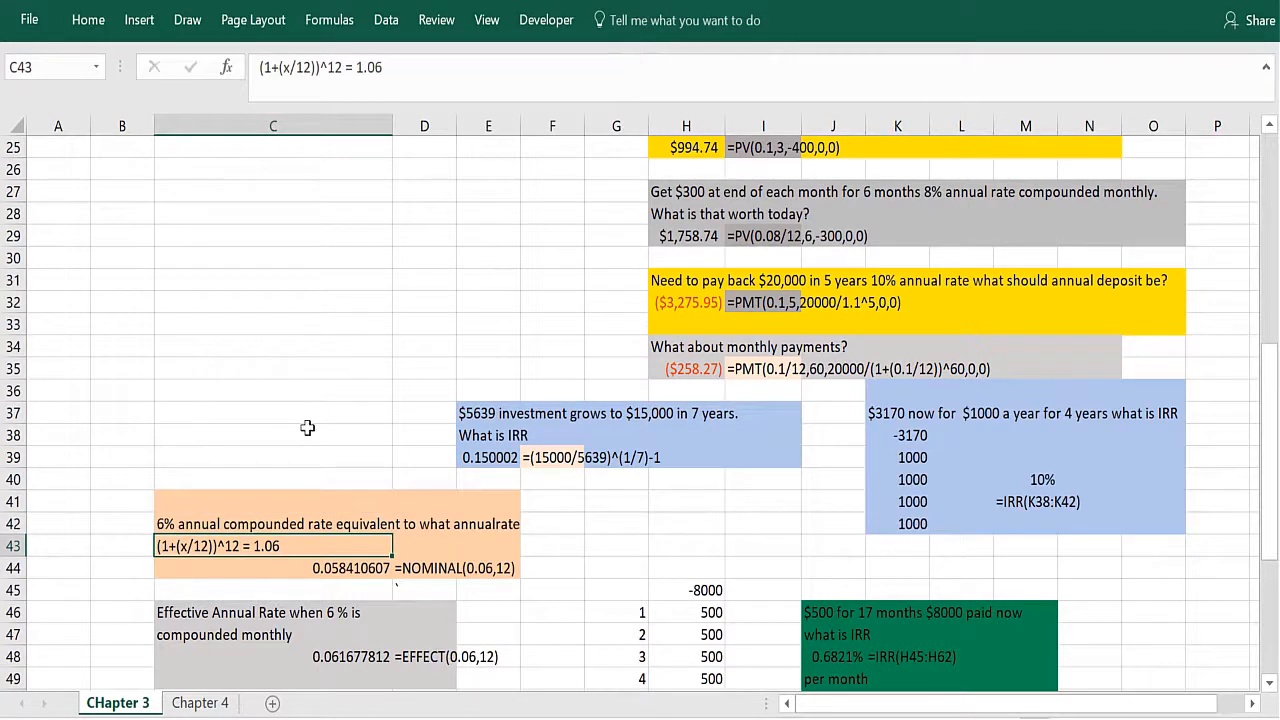
Step: Compare the reworded question in C42 with the NOMINAL formula in C44
click(328, 524)
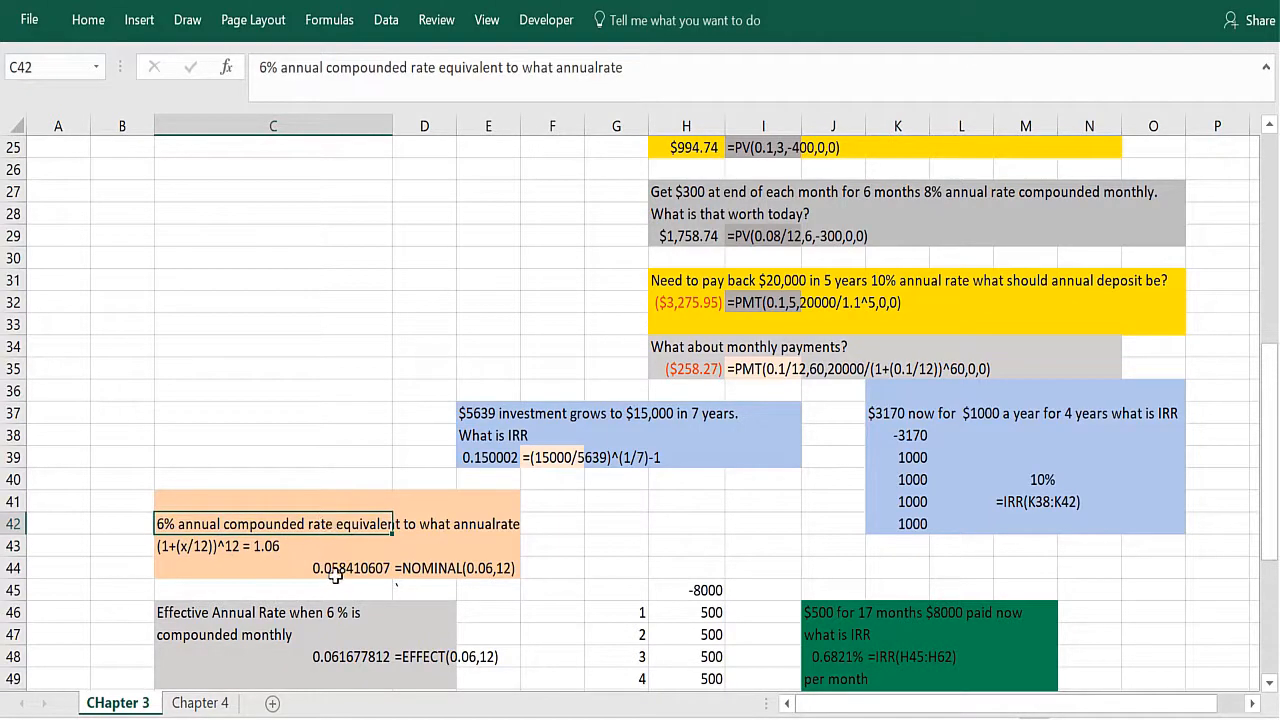
click(335, 570)
click(278, 524)
click(347, 568)
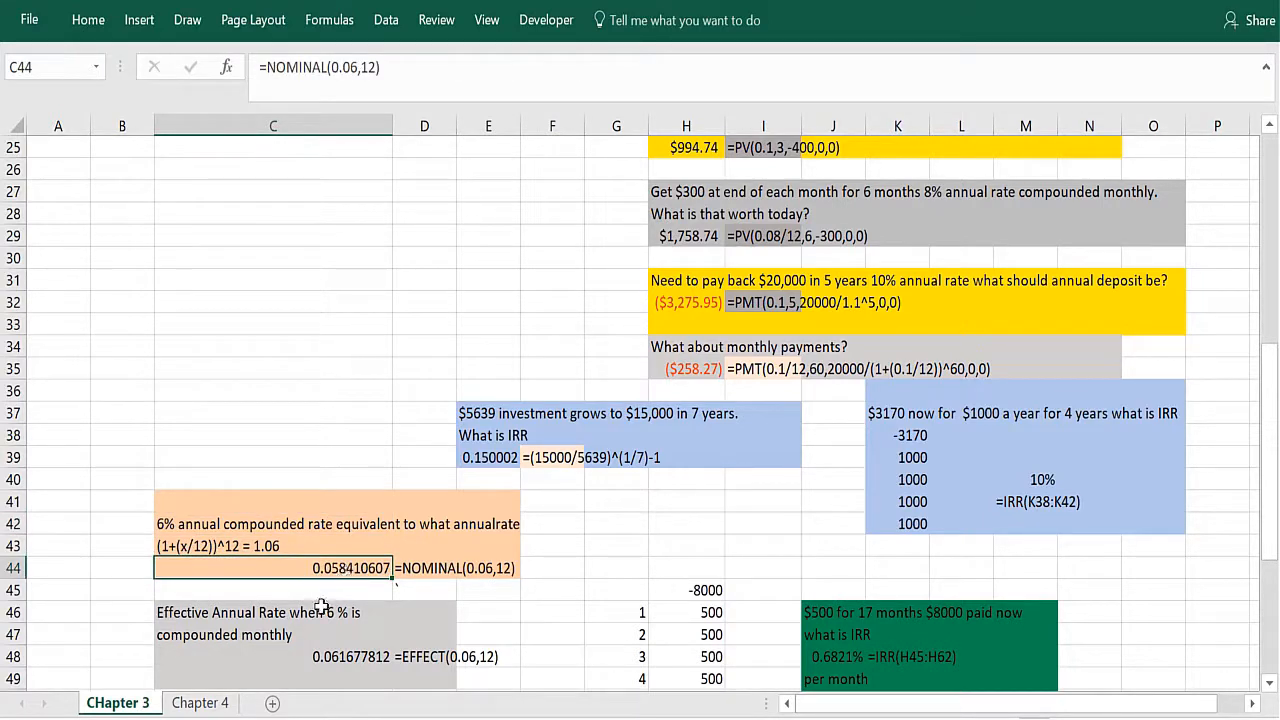
click(266, 592)
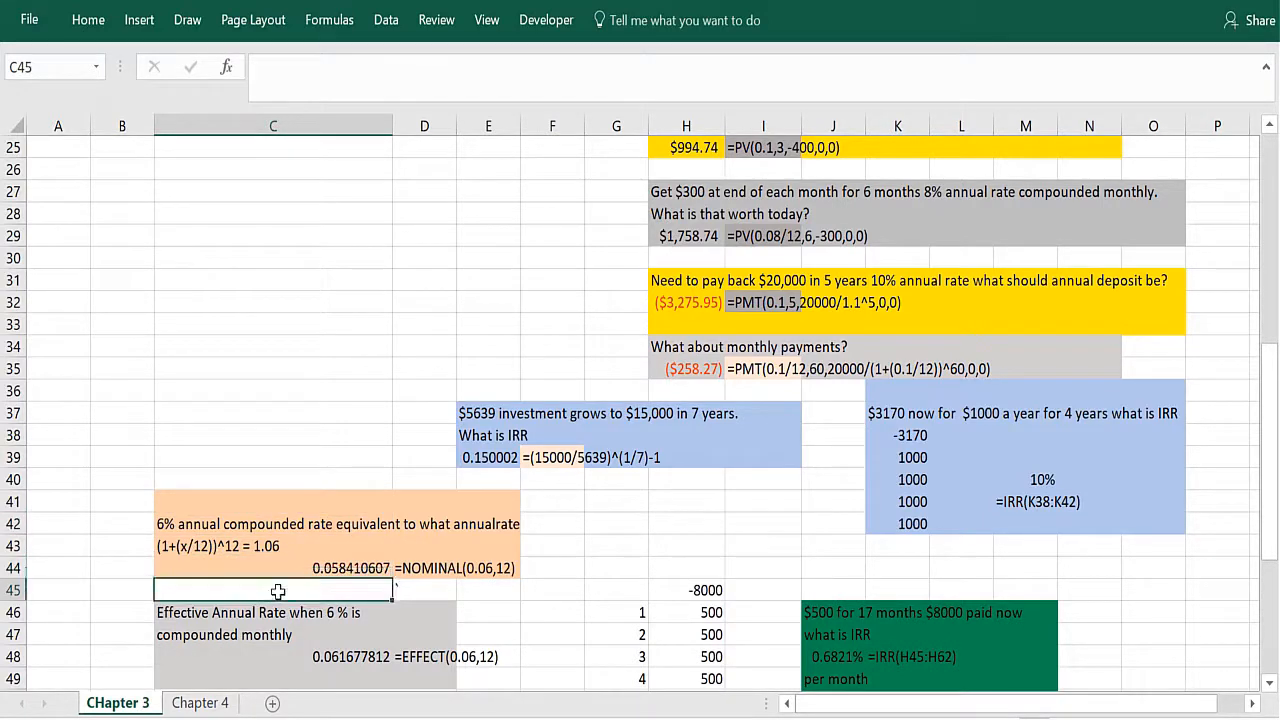
Step: Inspect the nominal rate and periods-per-year arguments of the EFFECT formula in C48
click(250, 650)
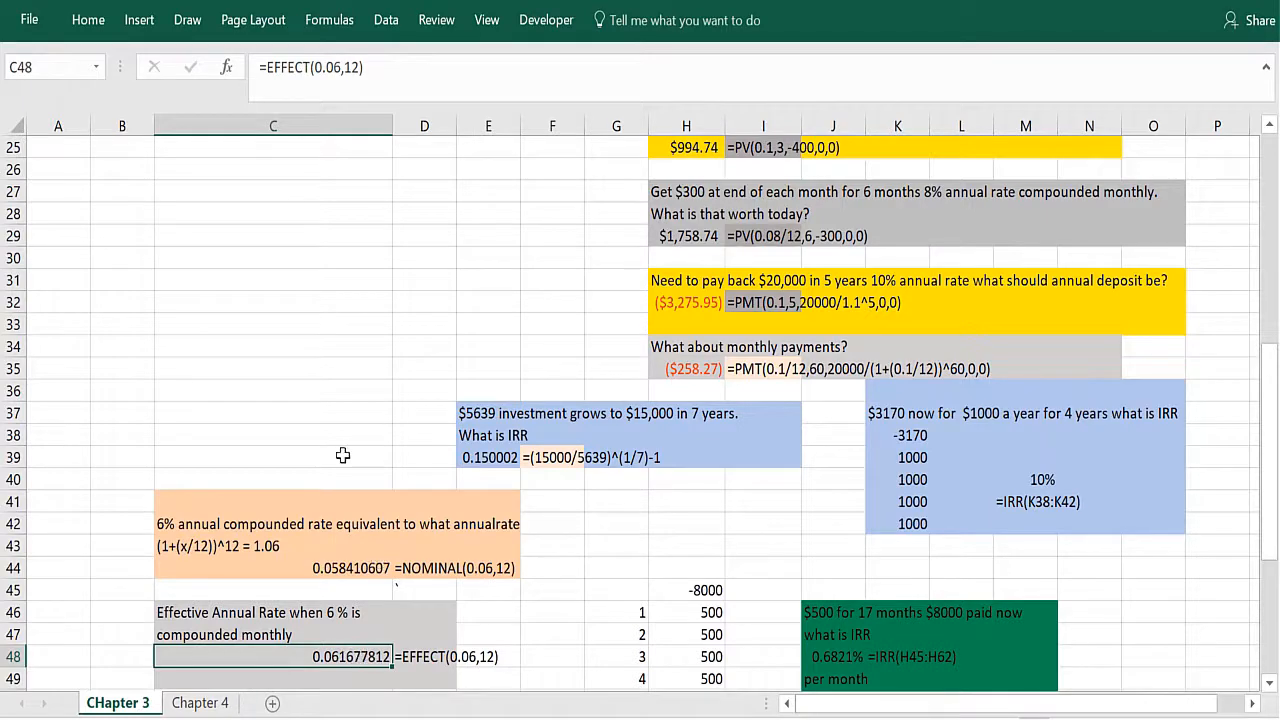
click(226, 67)
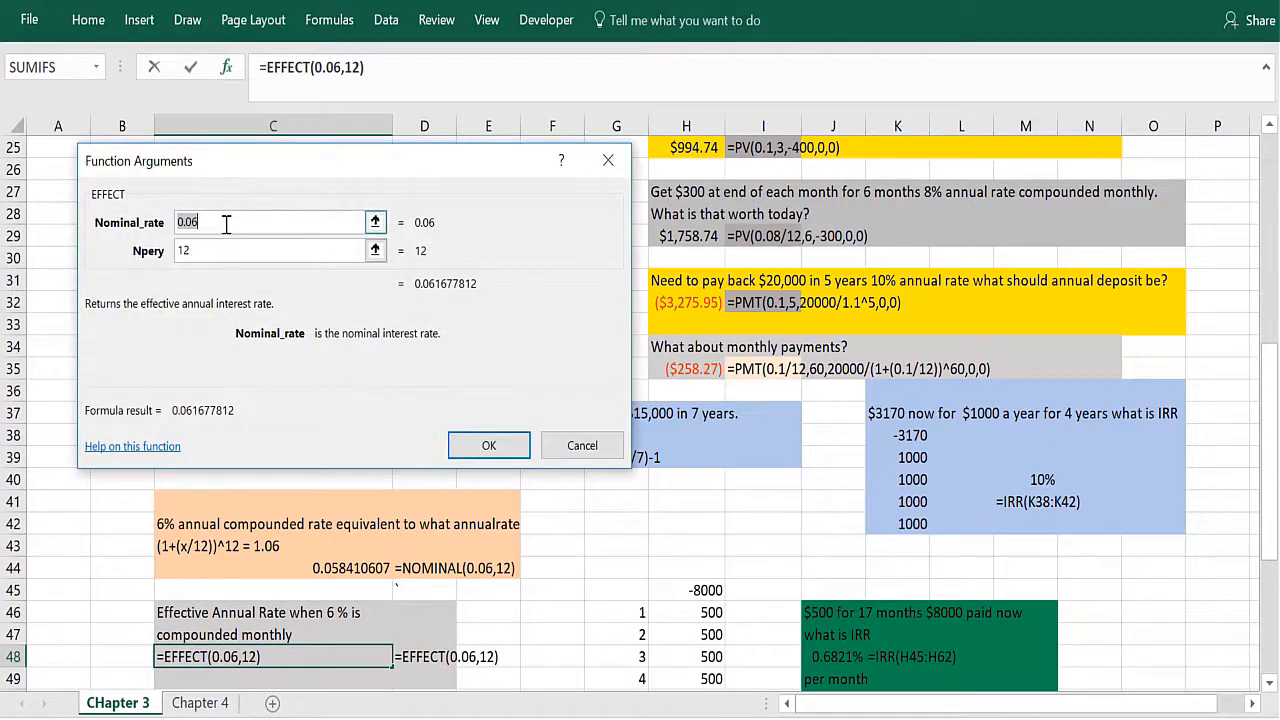
click(226, 222)
click(219, 254)
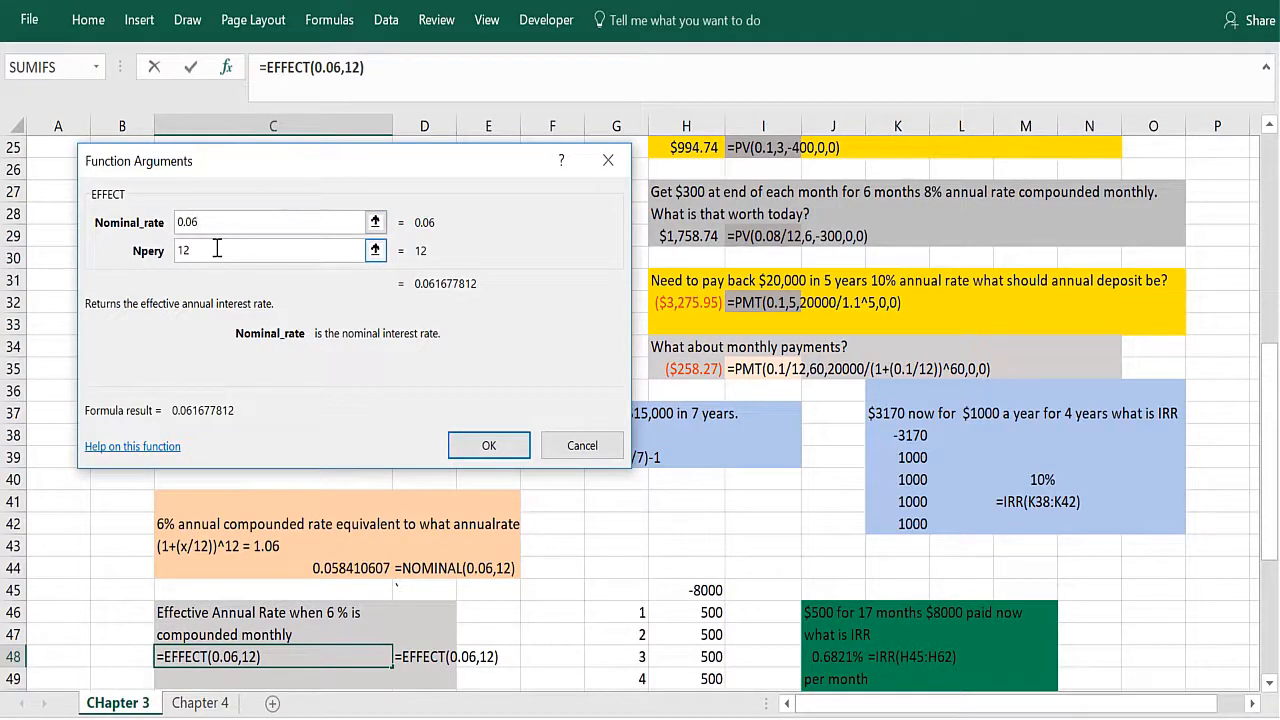
click(617, 166)
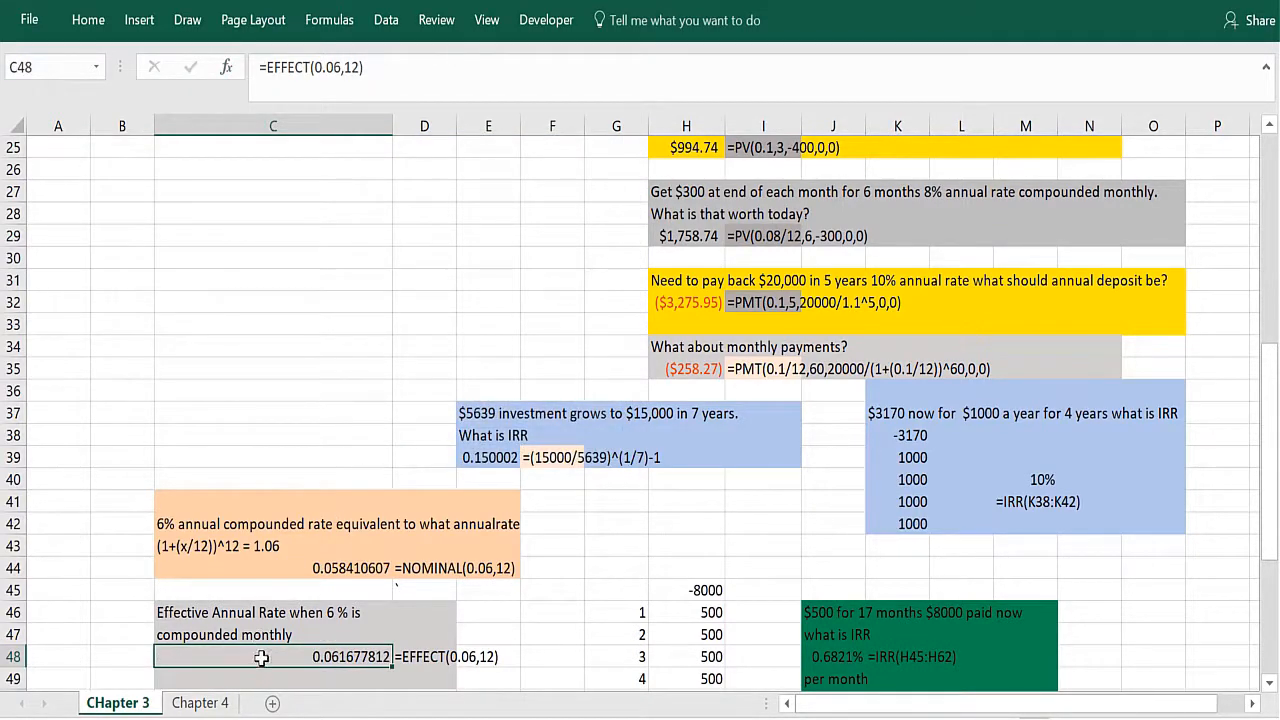
Step: Go back to the continuous compounding section and examine its growth rule in row 8 and the year 1 entries in row 13
key(ctrl+Up)
key(ctrl+Up)
key(ctrl+Up)
key(ctrl+Up)
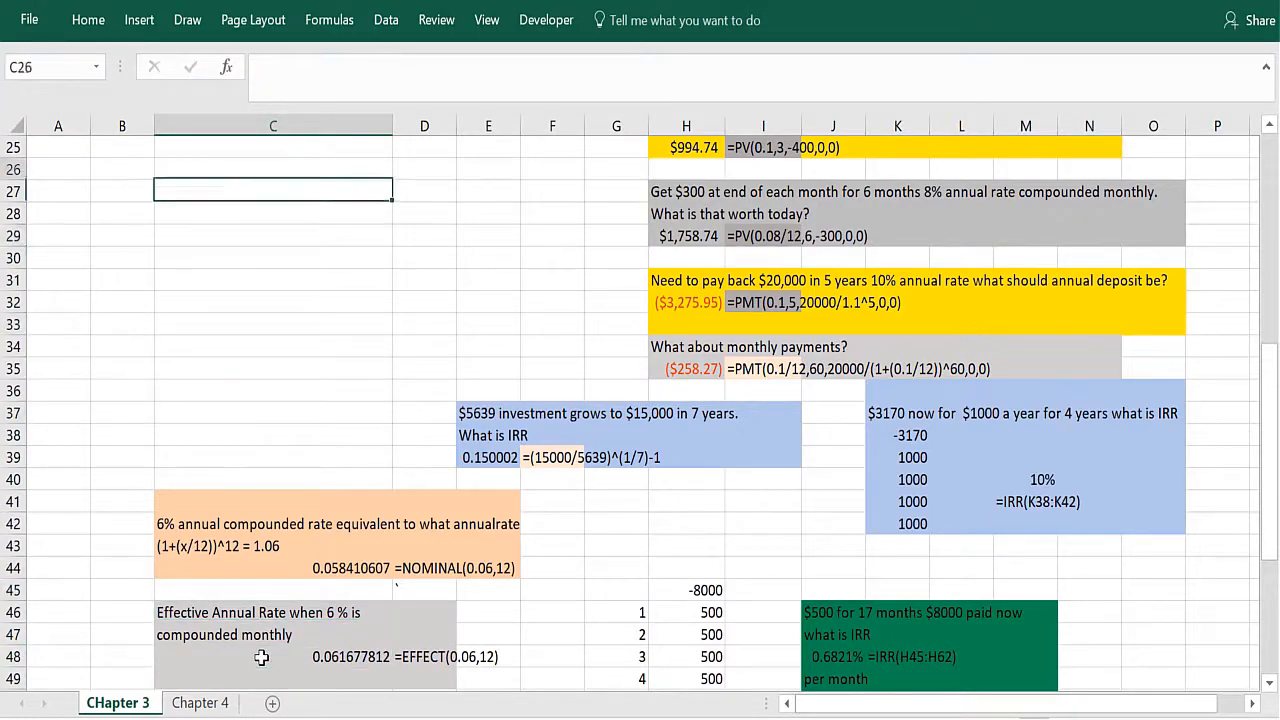
key(Down)
key(Down)
key(Down)
key(Down)
key(Down)
key(Down)
key(Down)
key(Down)
key(Down)
key(Down)
key(Down)
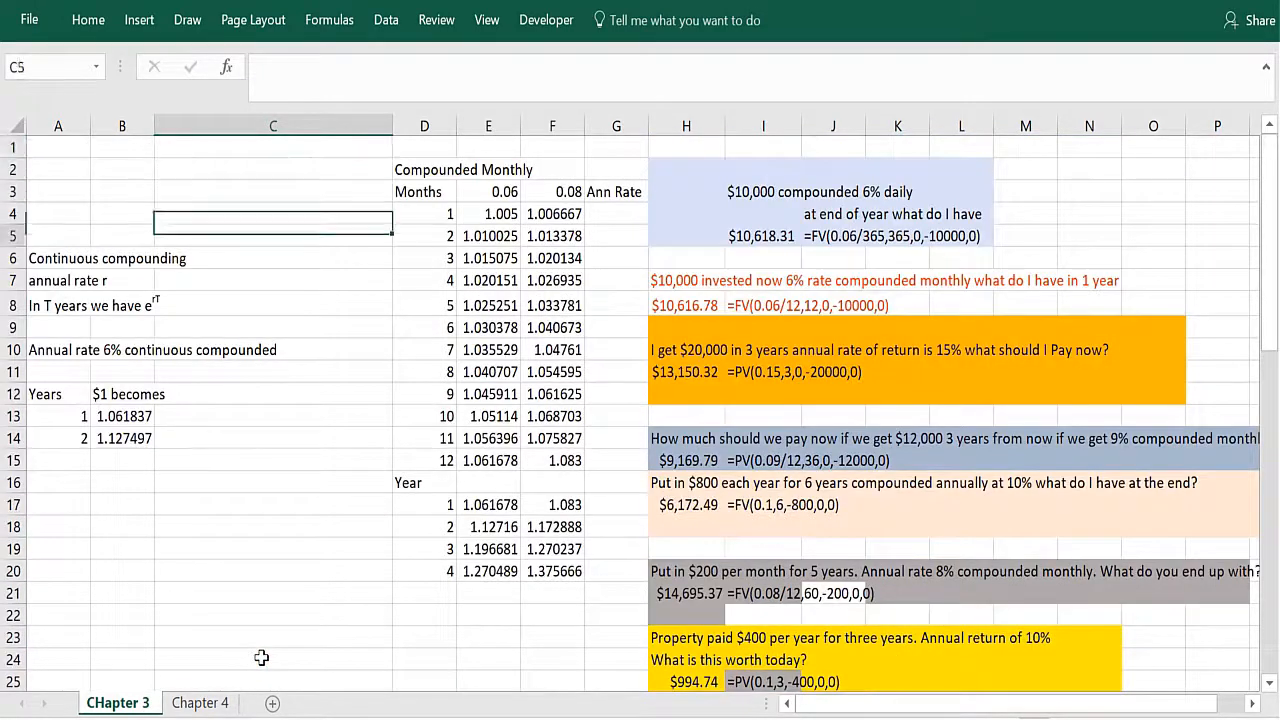
key(Left)
key(Left)
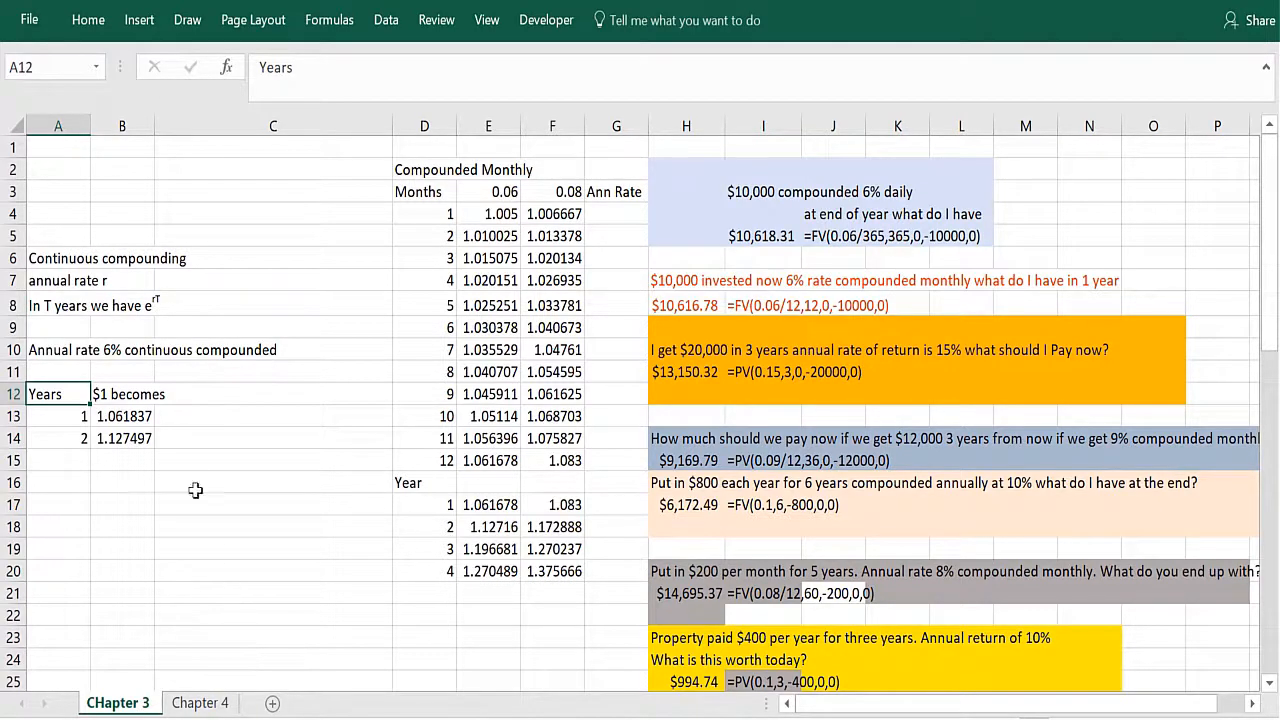
click(125, 307)
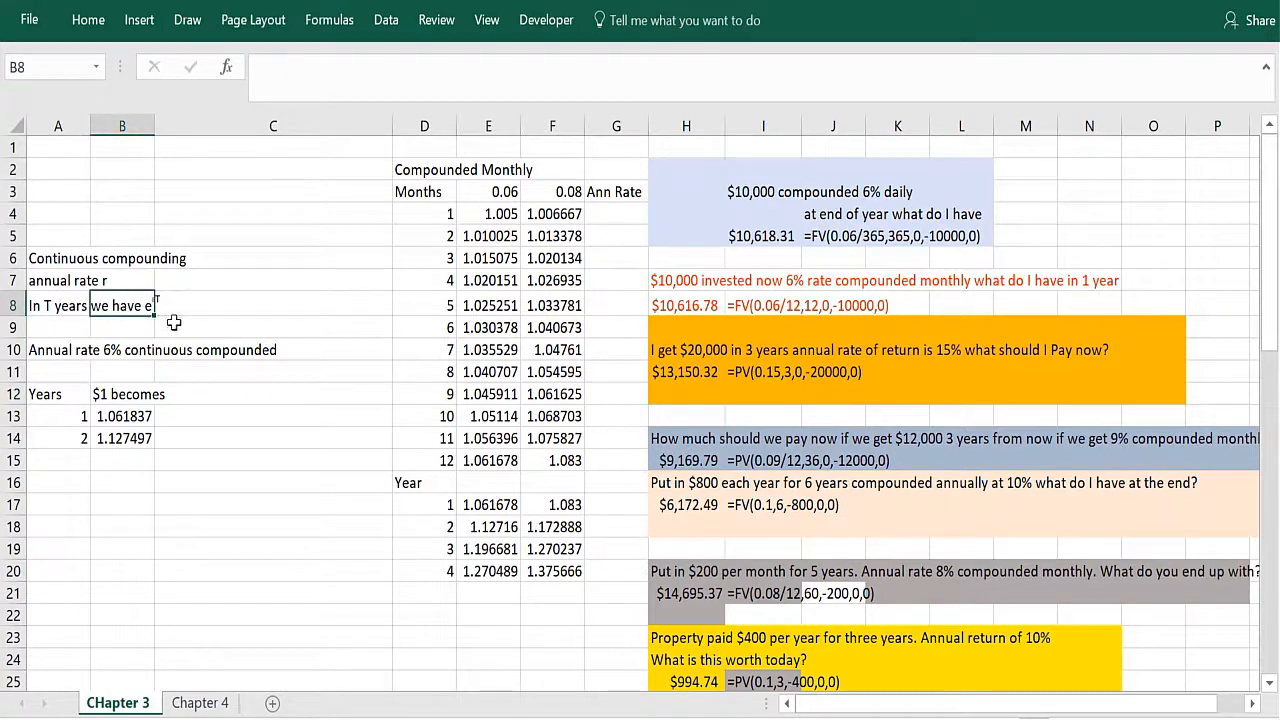
click(166, 334)
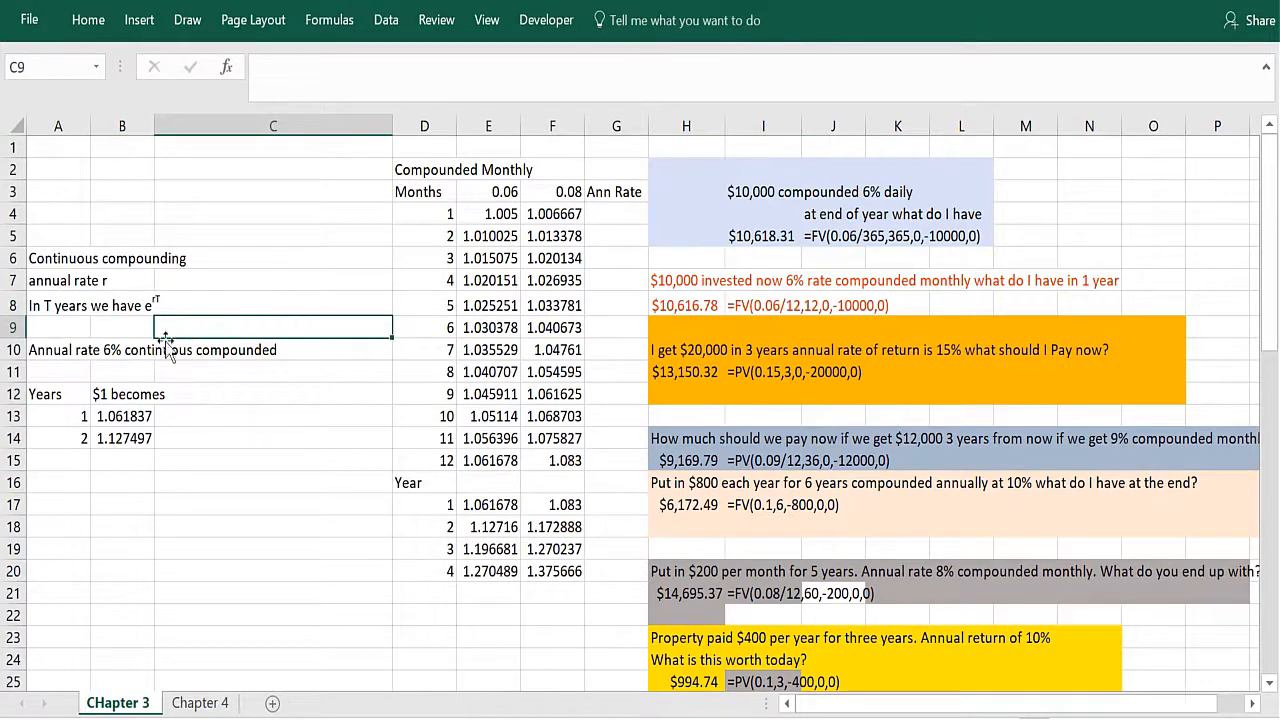
click(63, 424)
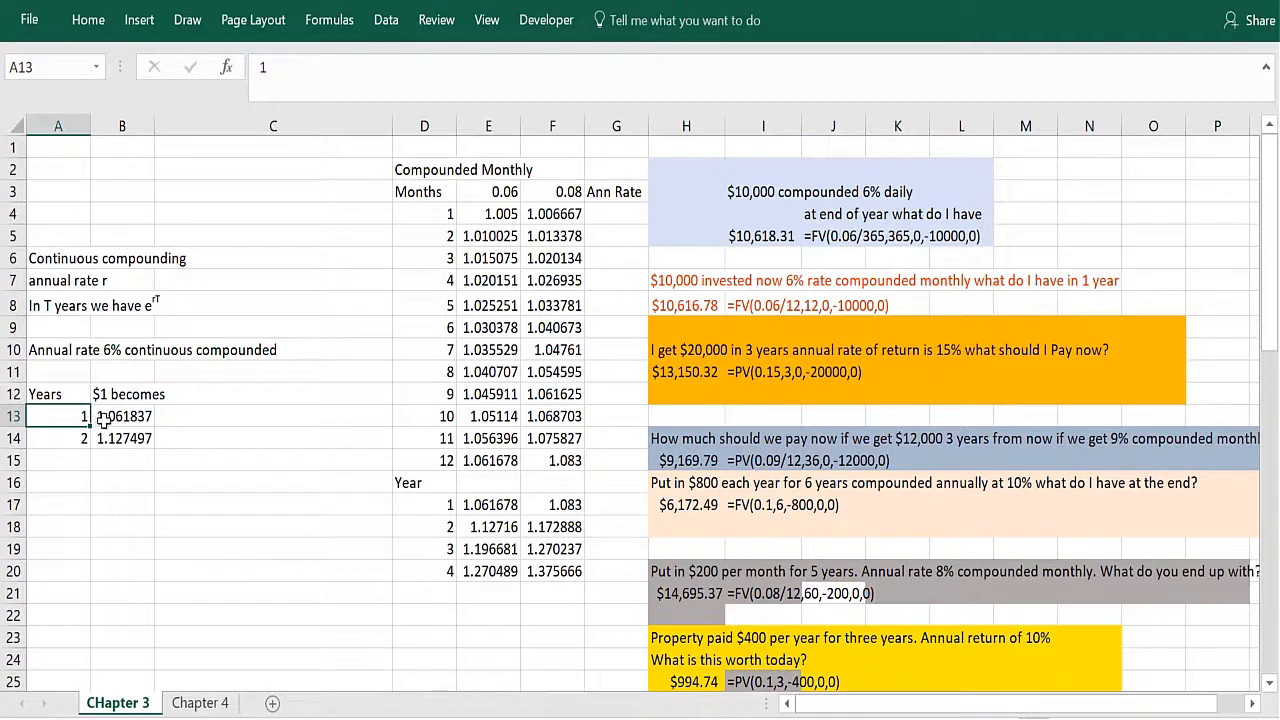
click(104, 421)
Step: Show the formula of B13 as text in C13 with =FORMULATEXT(B13)
click(205, 418)
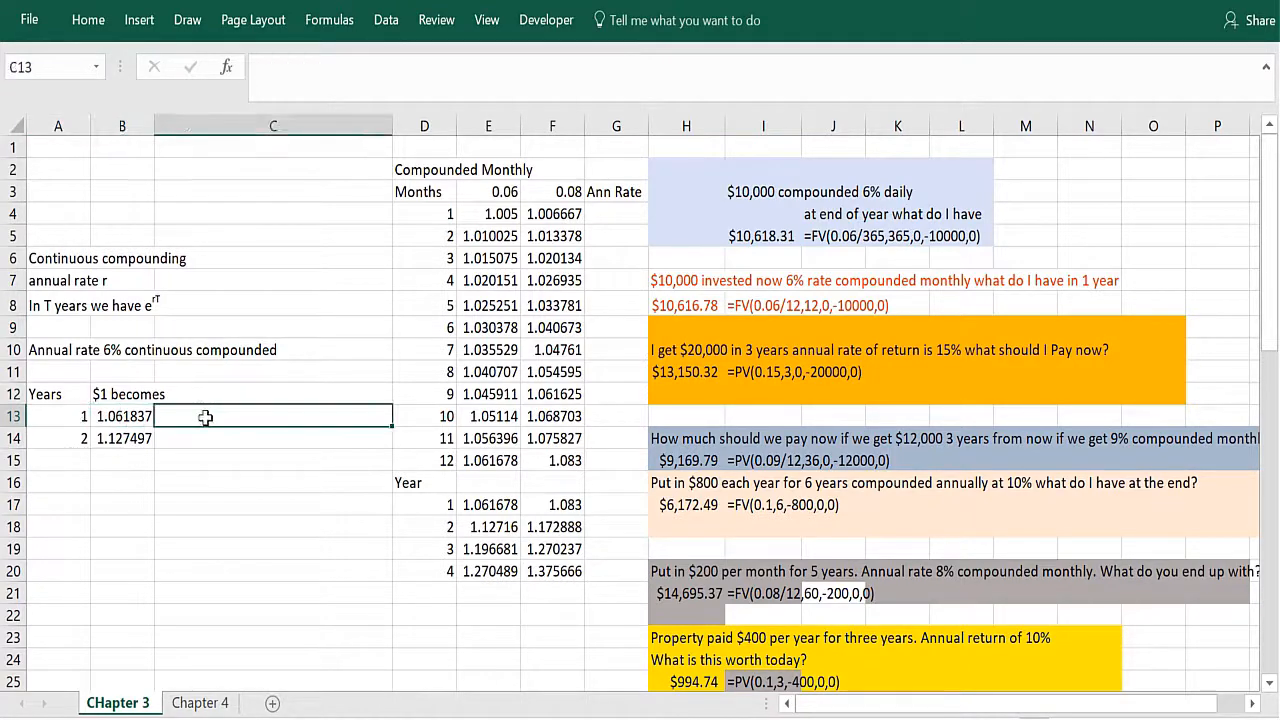
text(=form)
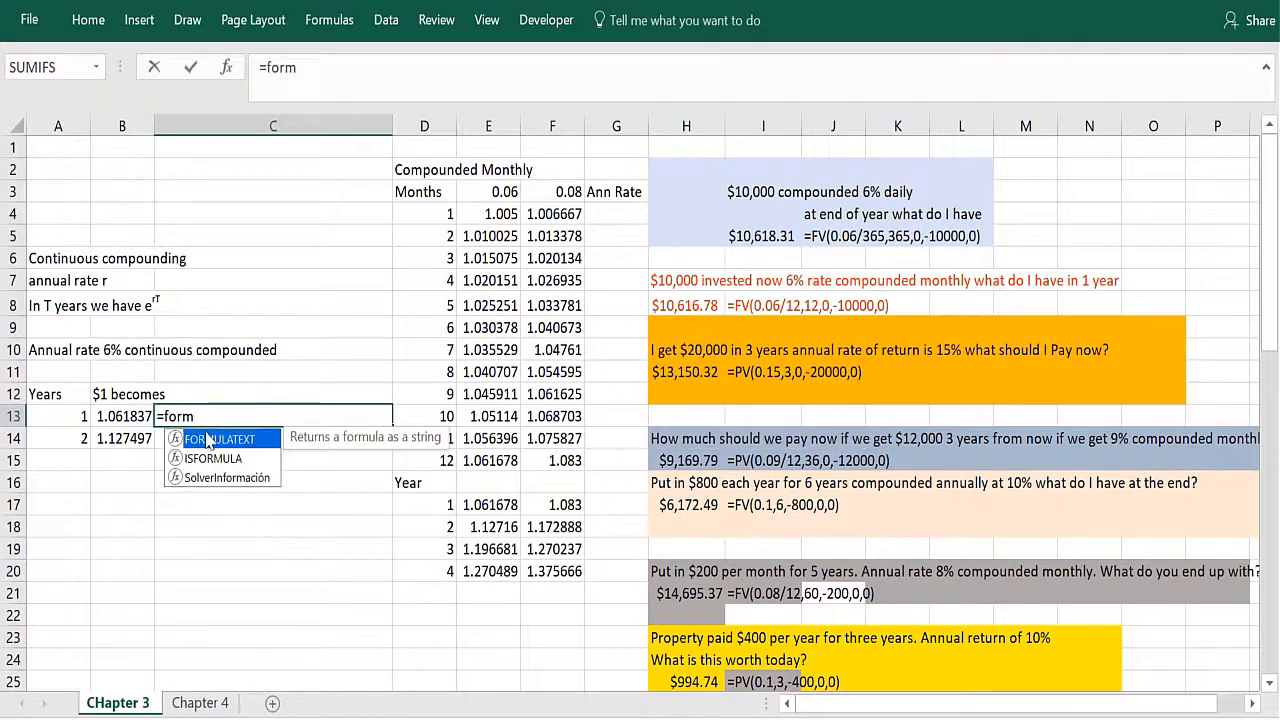
double_click(208, 441)
click(128, 414)
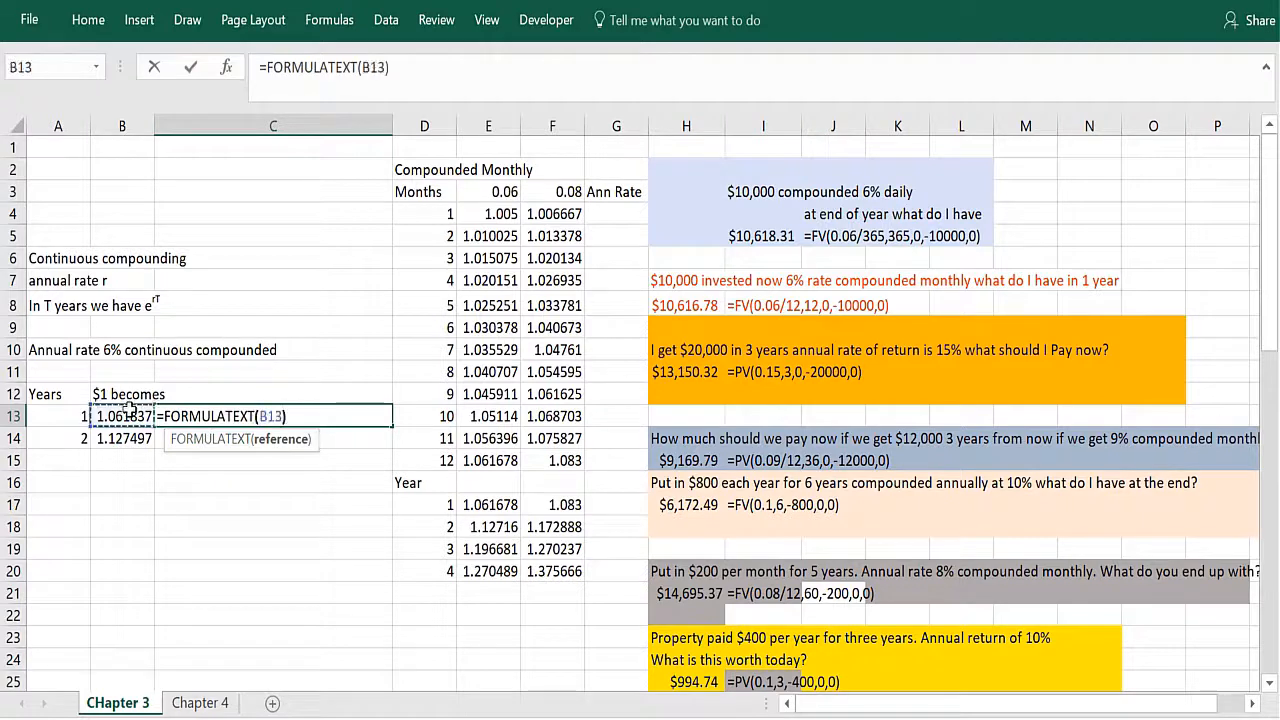
key(Return)
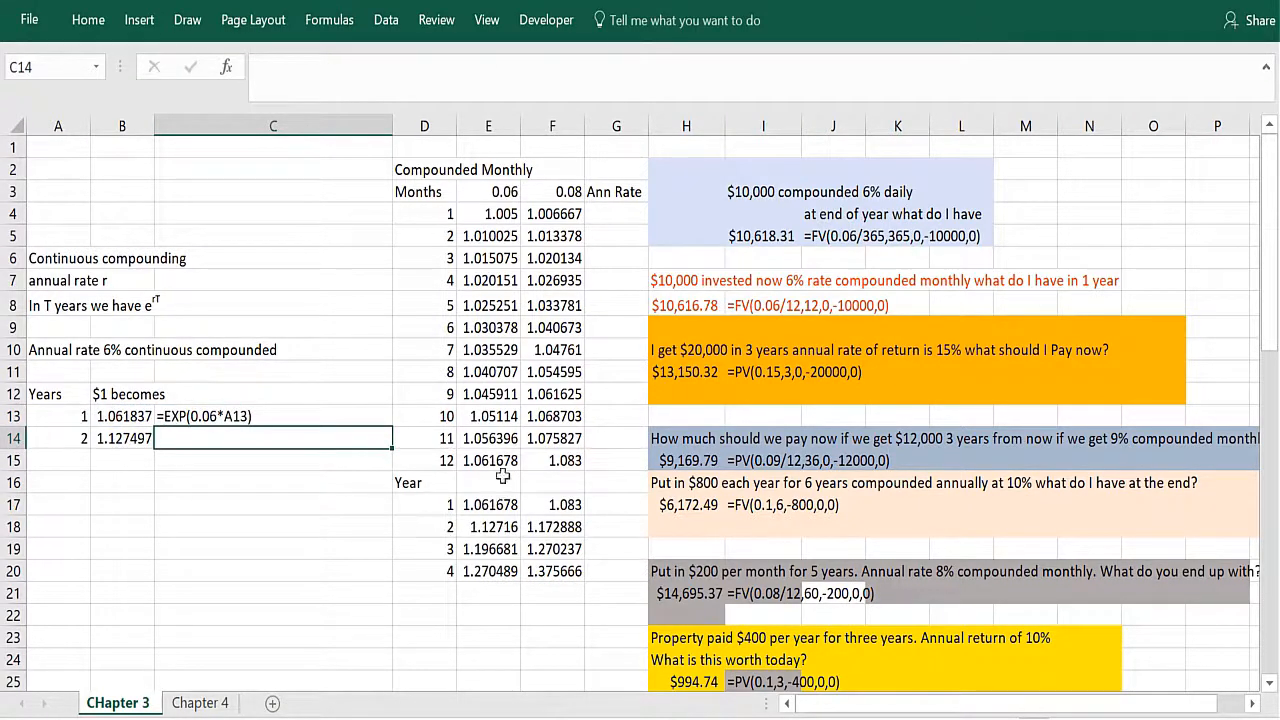
Step: Fill the FORMULATEXT formula from C13 down to C14
click(371, 414)
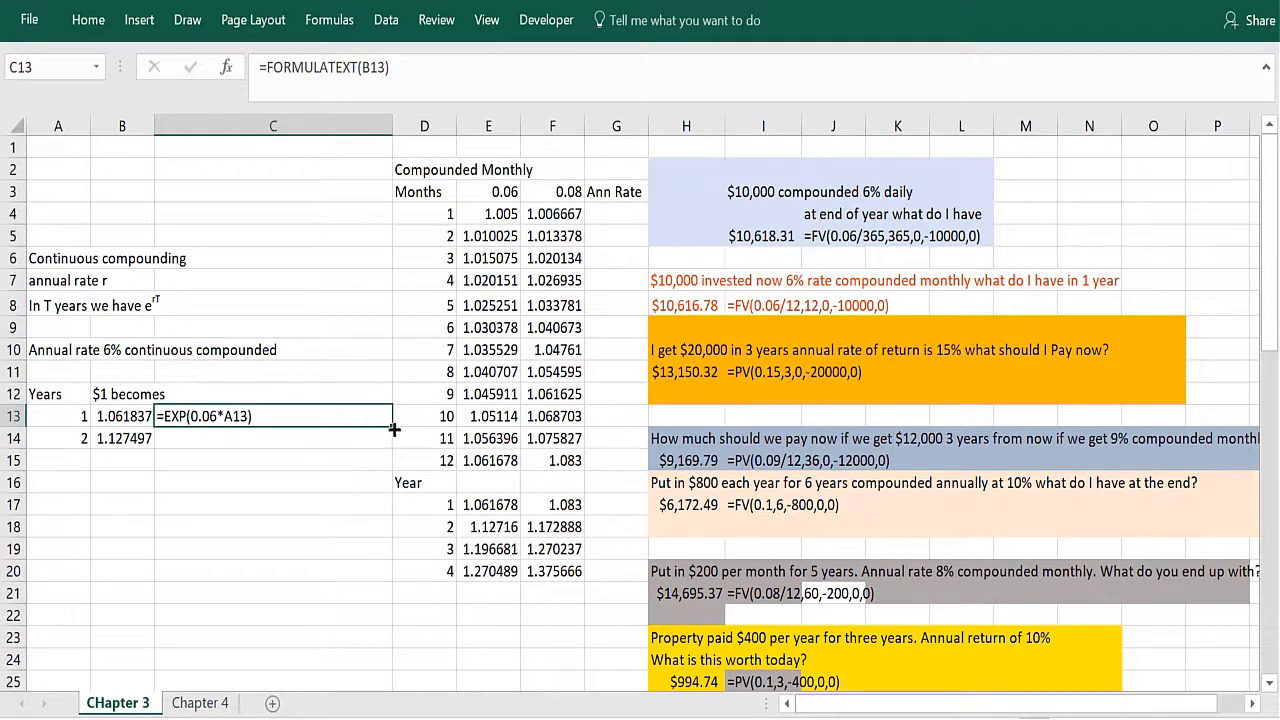
drag(394, 438, 360, 450)
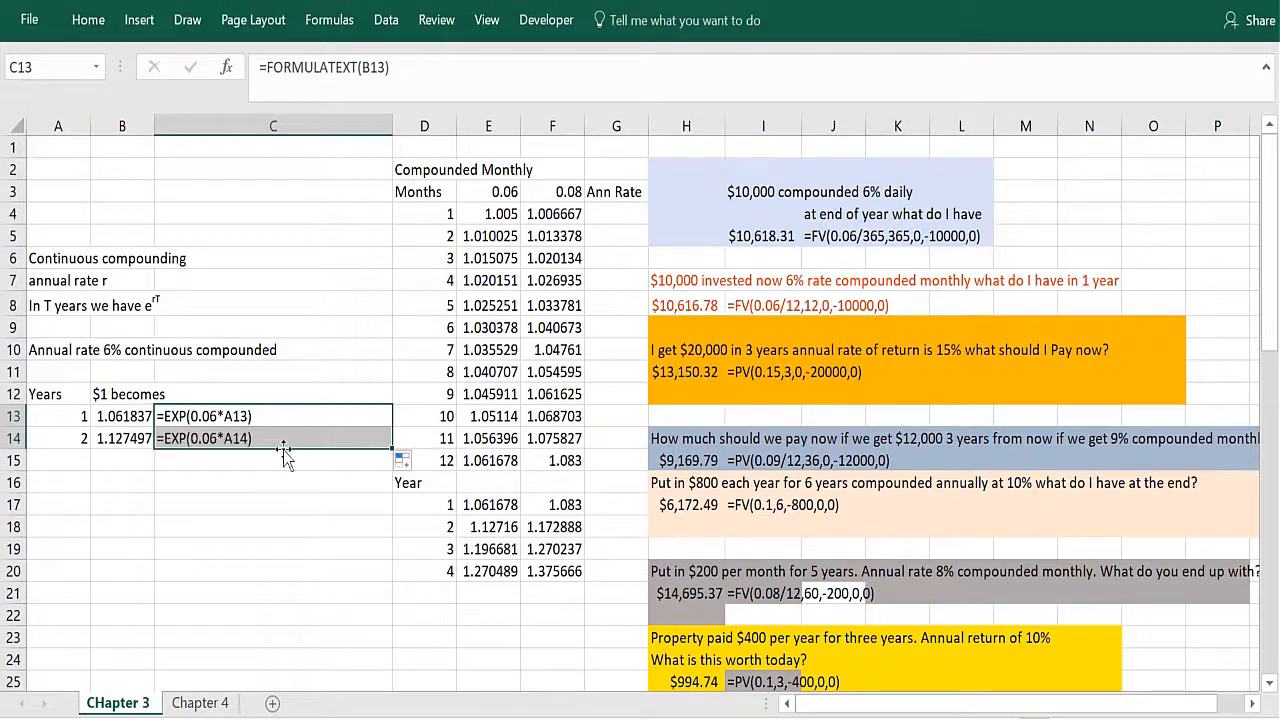
click(230, 462)
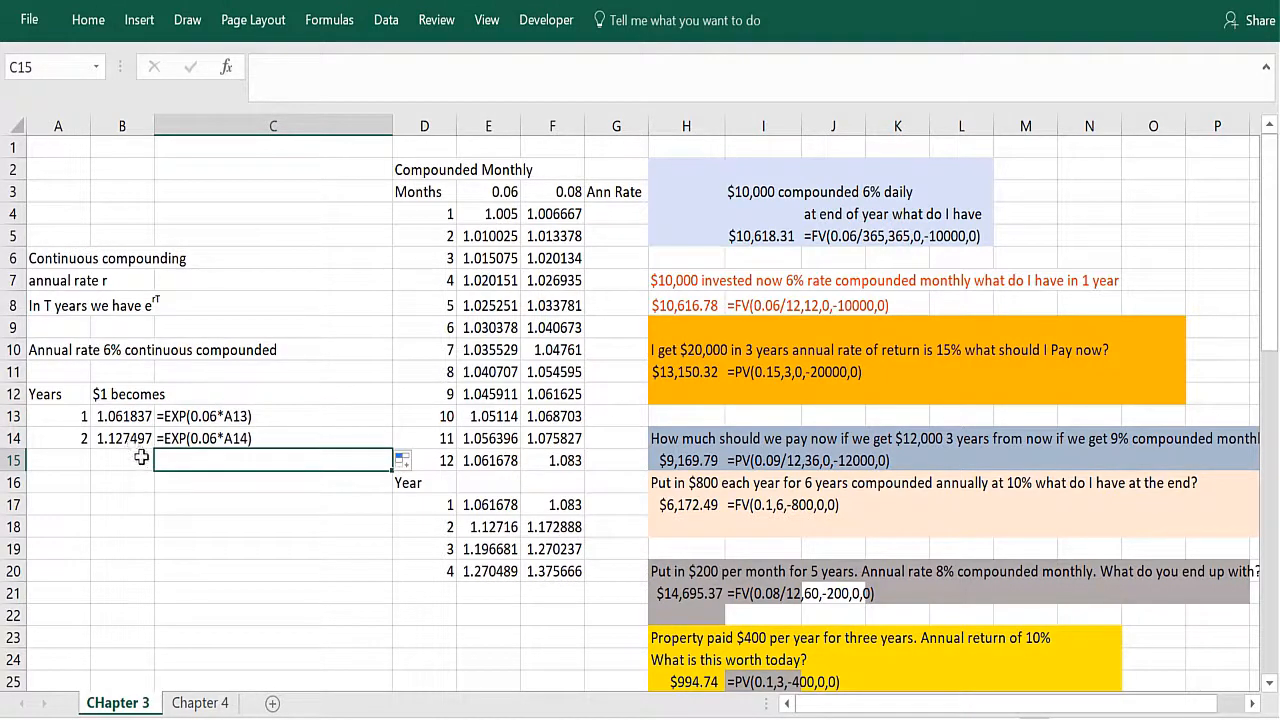
drag(236, 549, 262, 522)
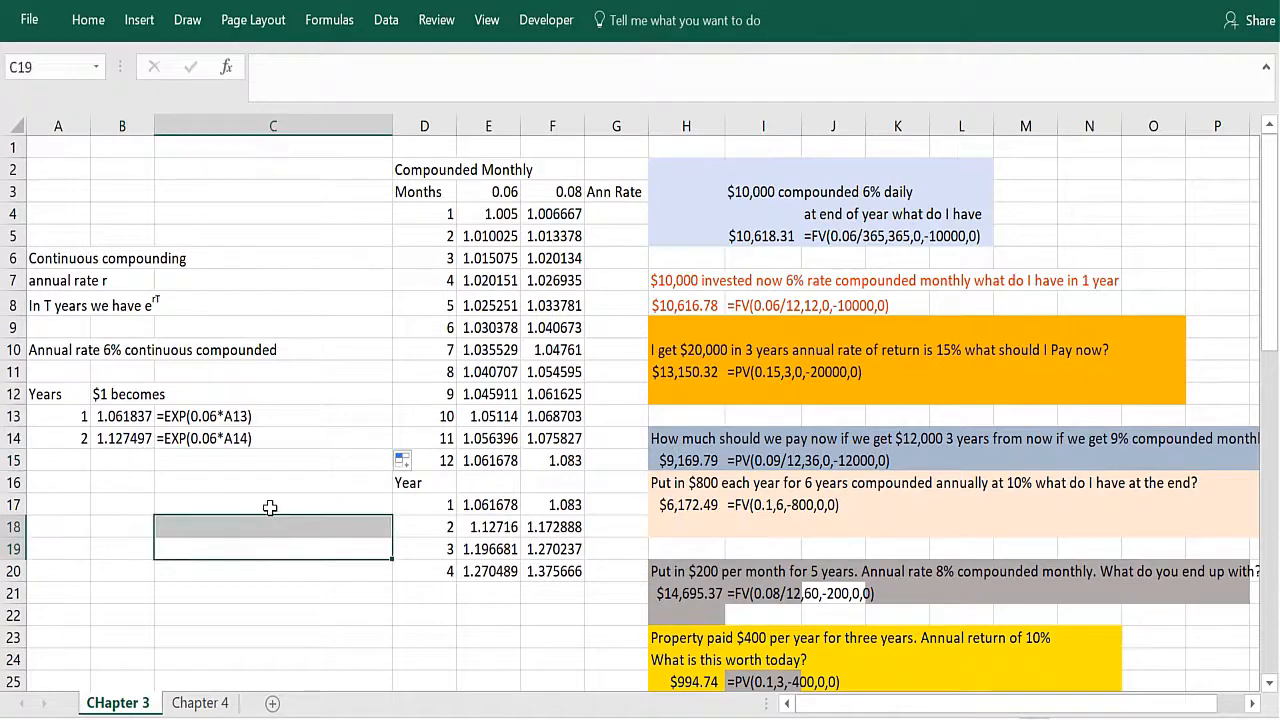
click(275, 487)
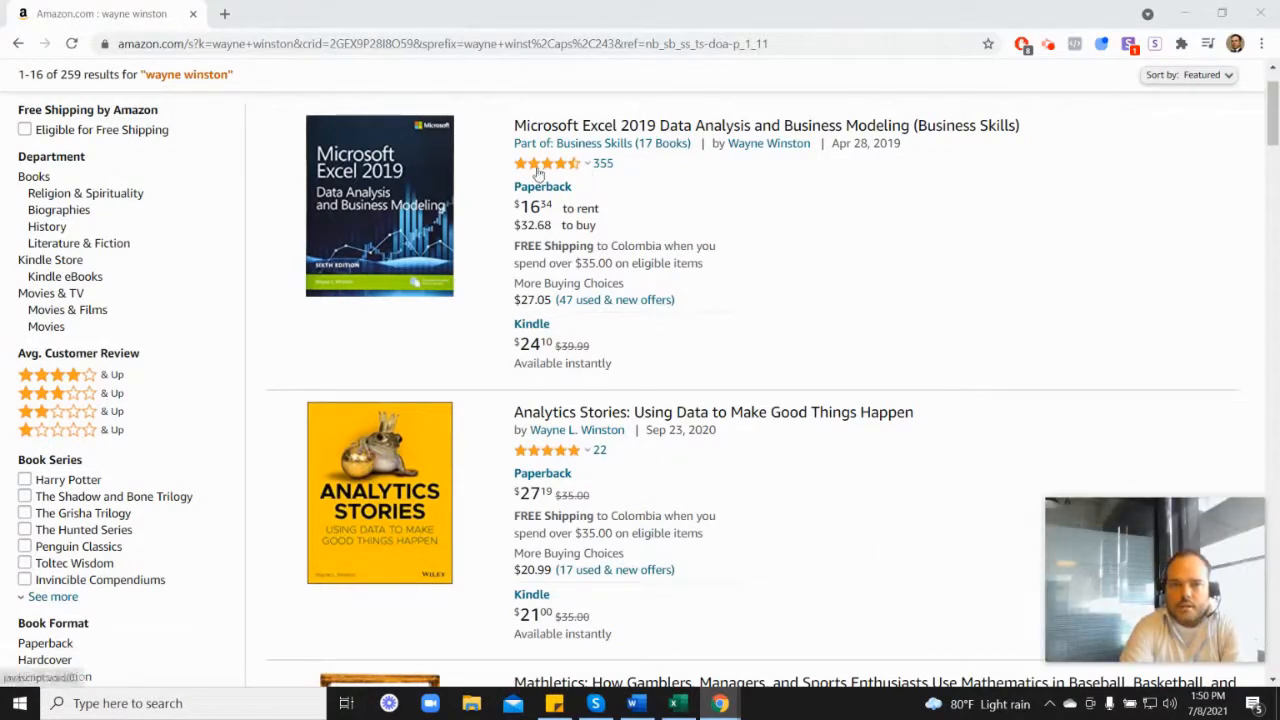
Step: Switch to the browser and look through the Amazon results for Wayne Winston's books, including Marketing Analytics
mouse_move(549, 172)
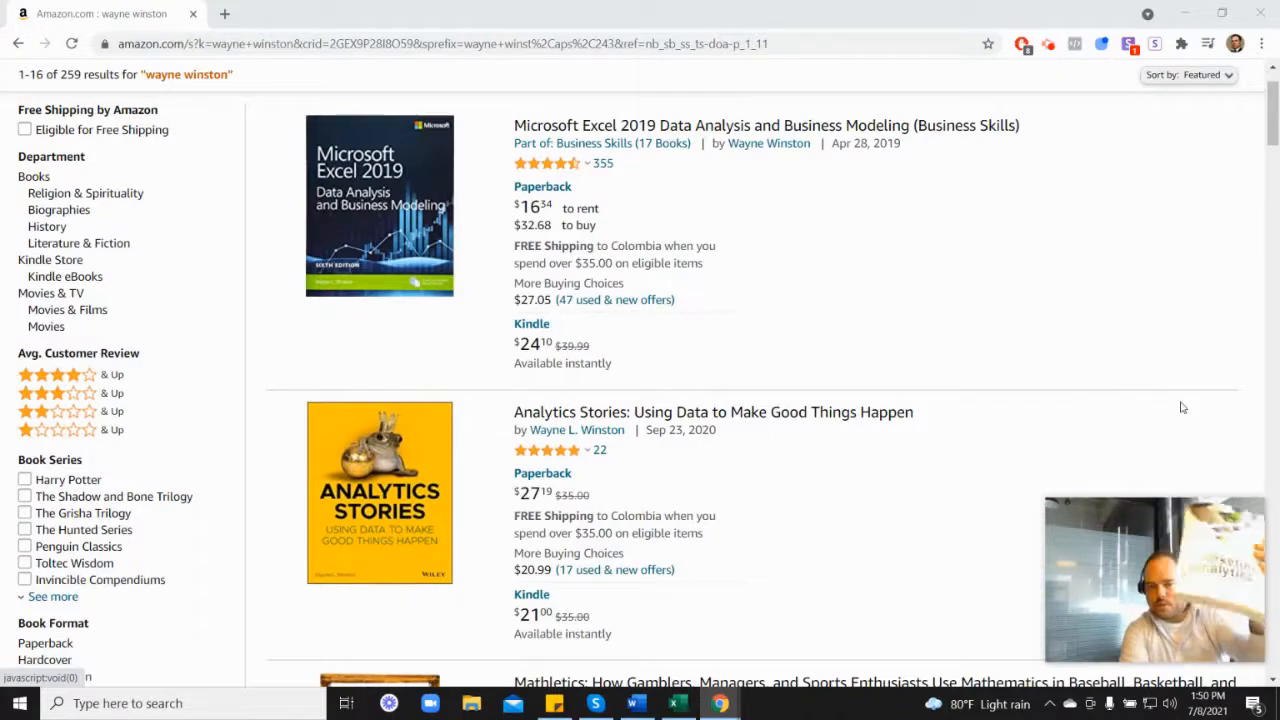
scroll(1157, 350, down, 6)
scroll(1045, 493, down, 2)
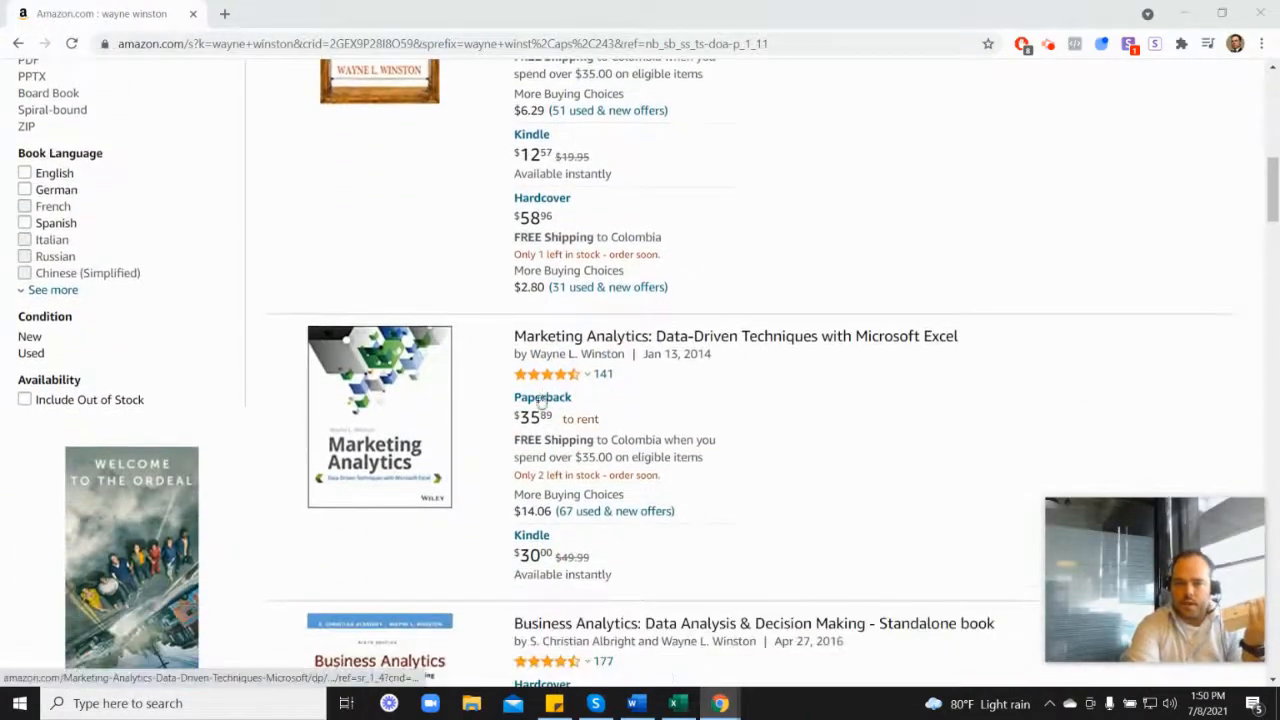
mouse_move(563, 378)
scroll(746, 380, up, 6)
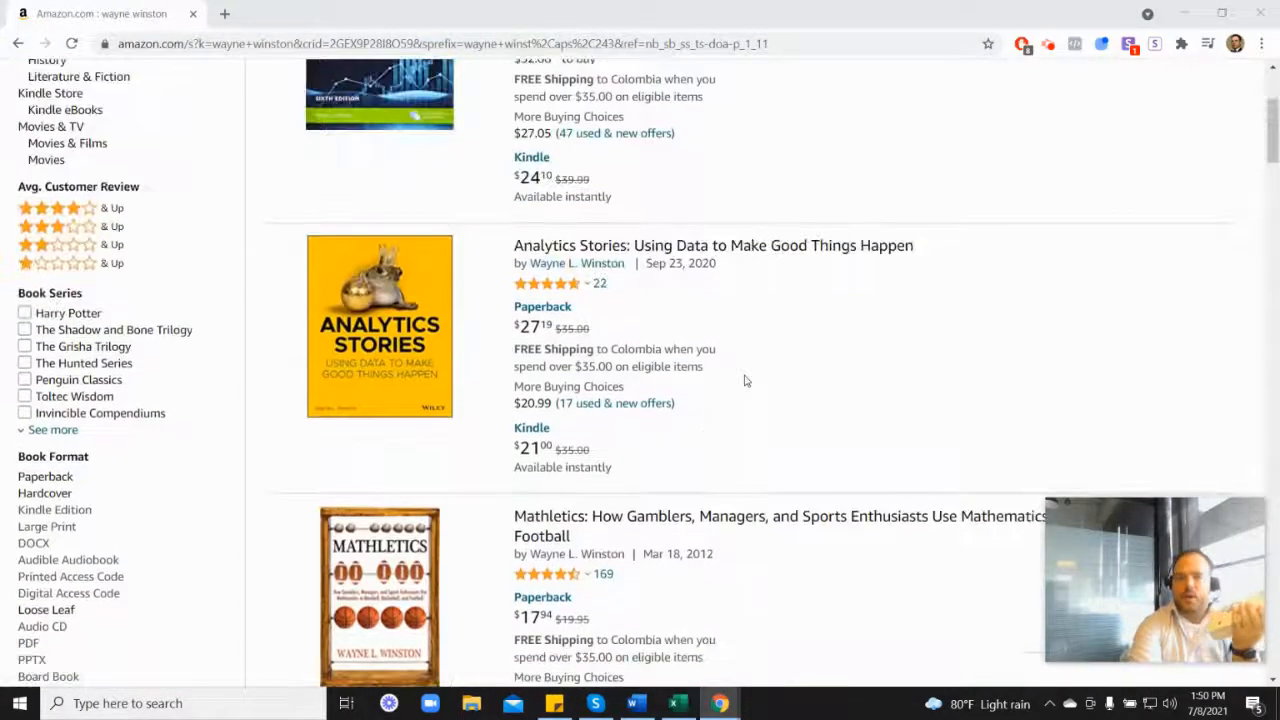